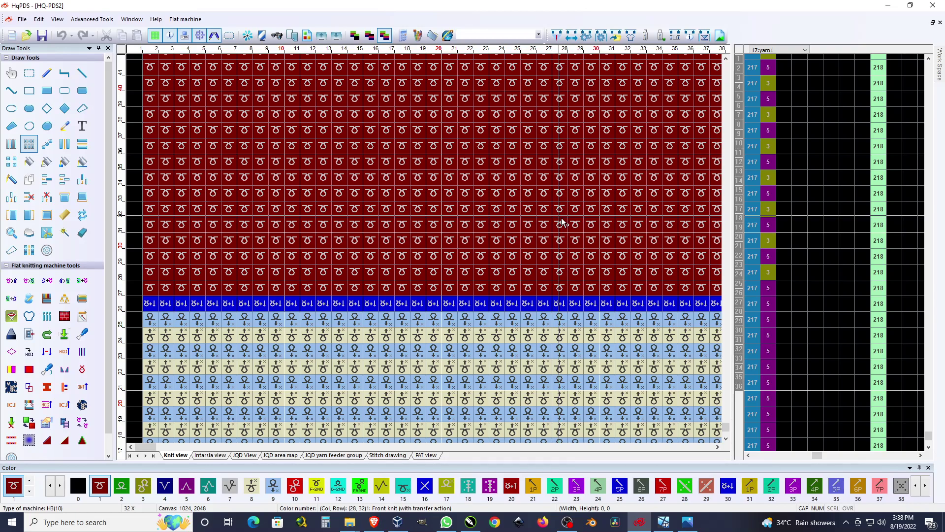
Examine the 2Colors jacquard options available for the weave mode column of the body rows
{"action": "scroll", "coordinate": [742, 206], "scroll_direction": "left", "scroll_amount": 1}
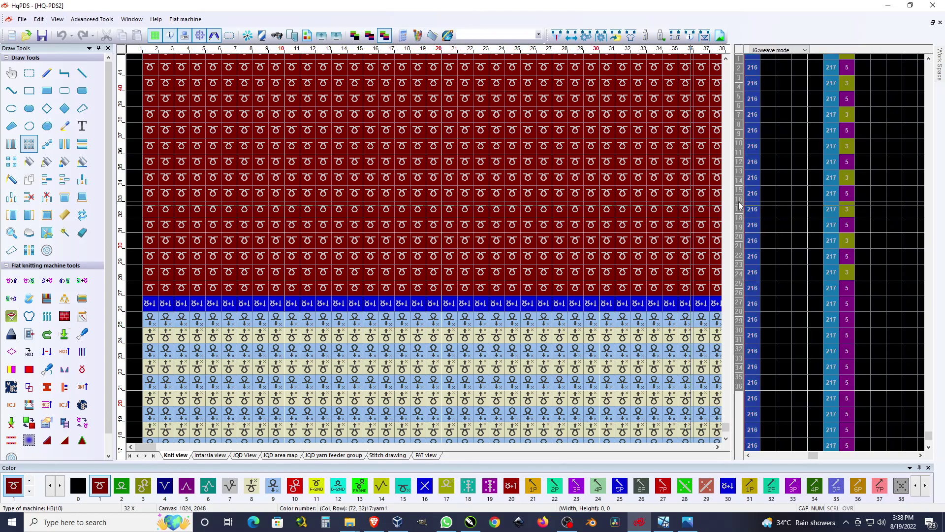
{"action": "right_click", "coordinate": [771, 134]}
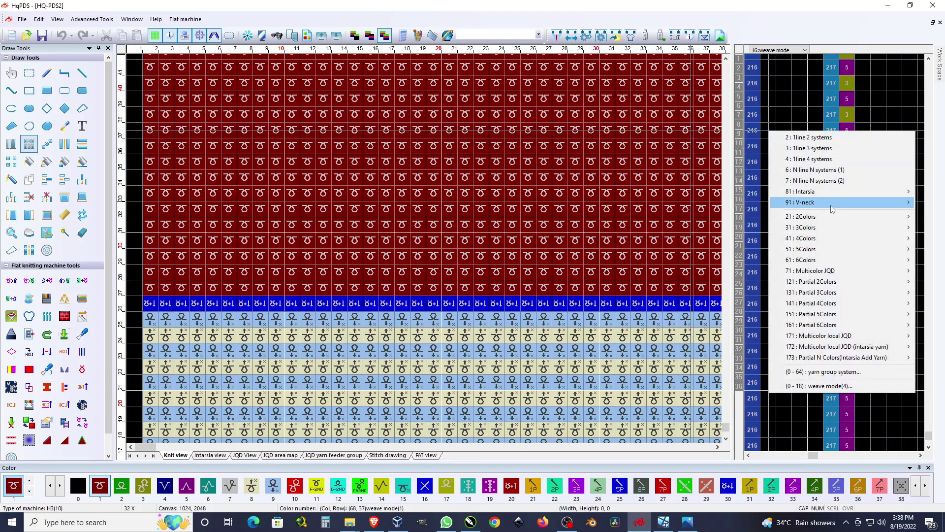
{"action": "mouse_move", "coordinate": [834, 214]}
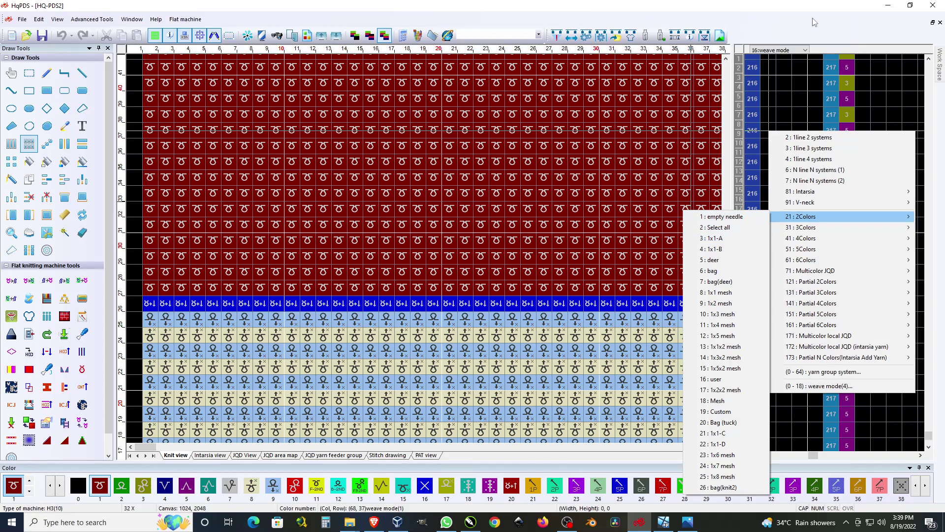
{"action": "left_click", "coordinate": [809, 34]}
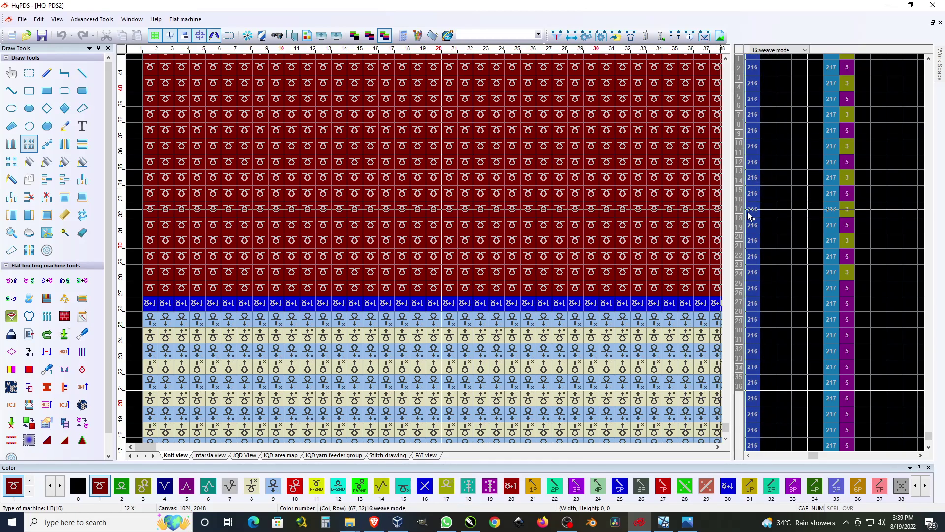
Pencil colour 3 onto the stitch at column 9, row 27, and replace it with colour 16
{"action": "middle_click", "coordinate": [516, 209]}
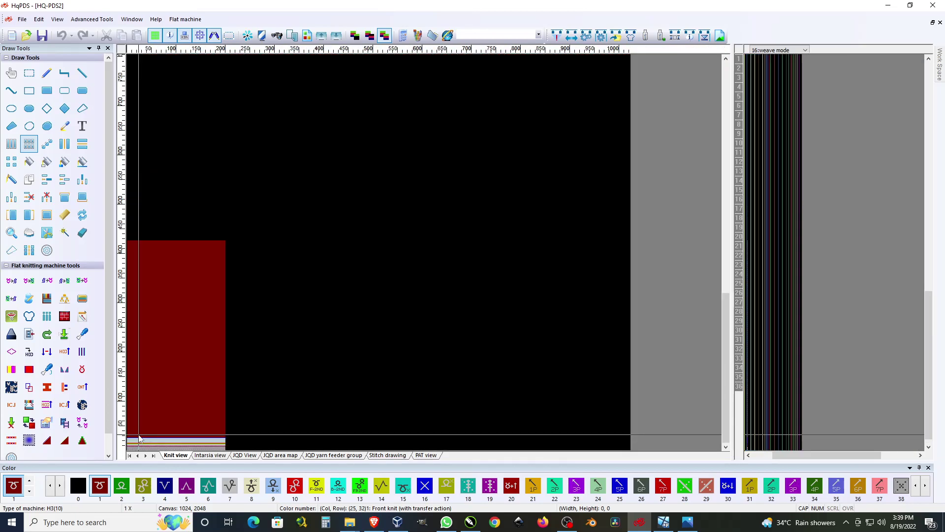
{"action": "middle_click", "coordinate": [140, 438]}
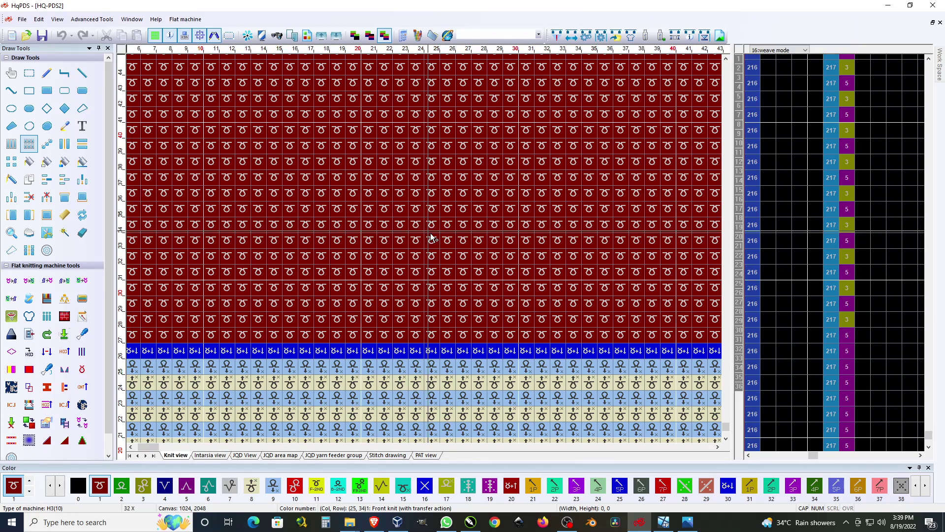
{"action": "left_click_drag", "start_coordinate": [153, 449], "coordinate": [147, 449]}
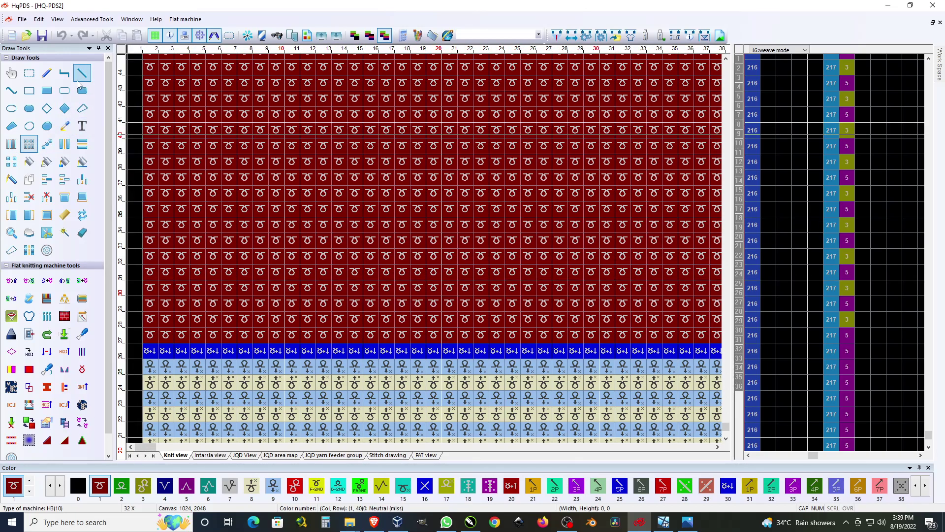
{"action": "left_click", "coordinate": [46, 72]}
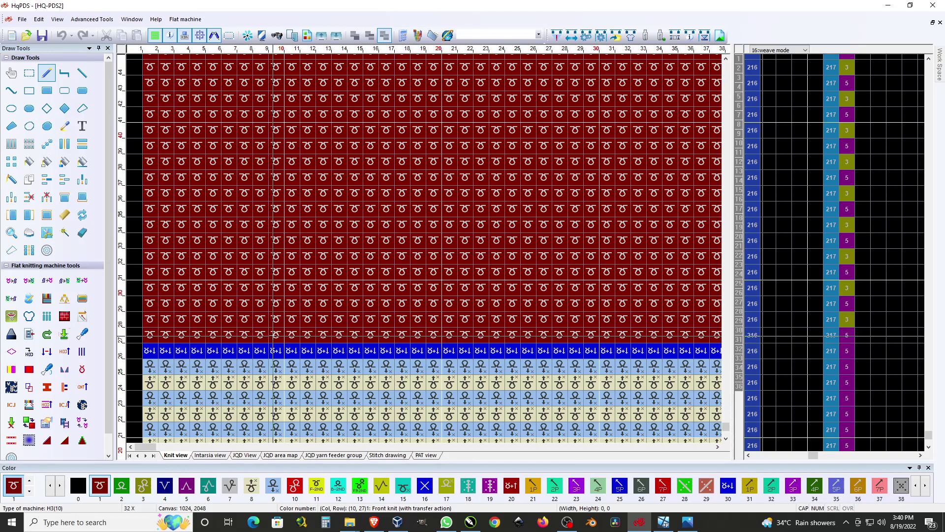
{"action": "left_click", "coordinate": [143, 487]}
{"action": "left_click", "coordinate": [261, 335]}
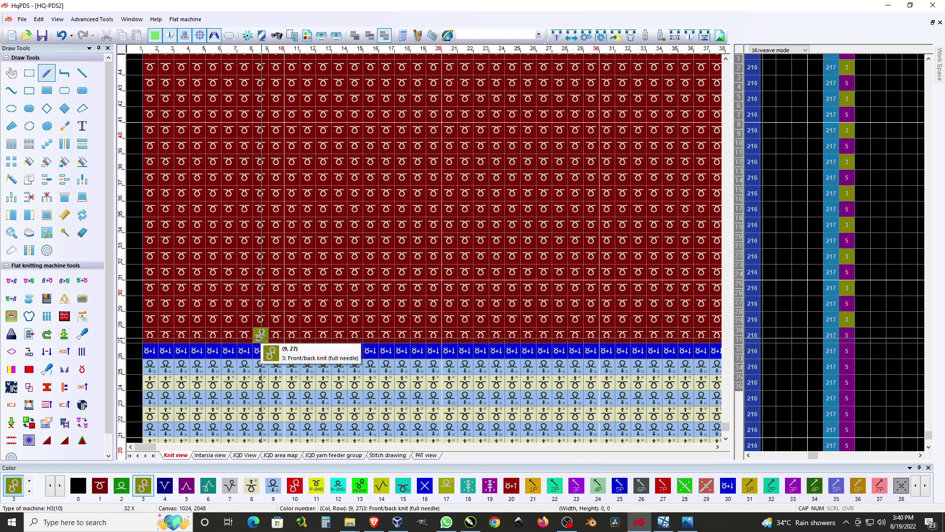
{"action": "left_click", "coordinate": [424, 486]}
{"action": "left_click", "coordinate": [259, 335]}
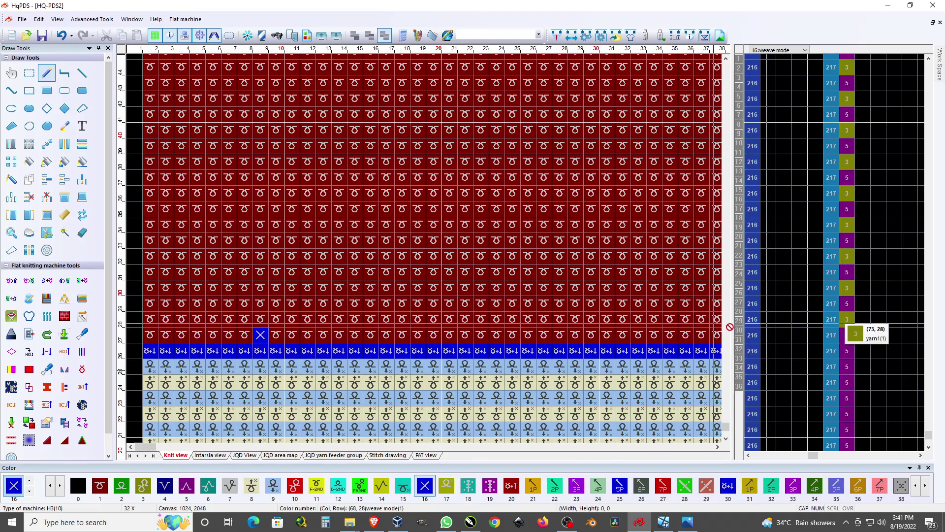
Paint colour 16 along row 28 up to column 21, skipping column 9, and make columns 2–3, rows 27–28 a checker of colours 1 and 16
{"action": "left_click_drag", "start_coordinate": [167, 319], "coordinate": [151, 319]}
{"action": "left_click_drag", "start_coordinate": [276, 320], "coordinate": [449, 319]}
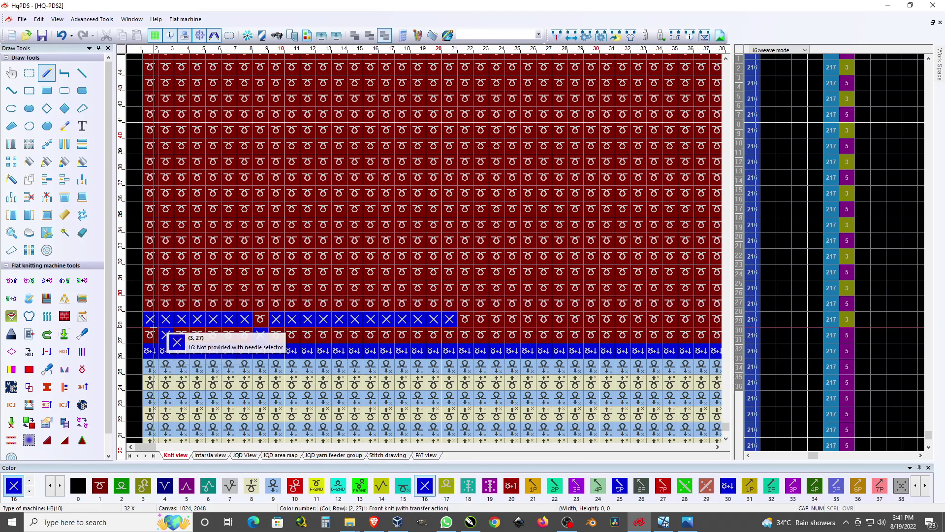
{"action": "right_click", "coordinate": [172, 301]}
{"action": "left_click", "coordinate": [152, 322]}
{"action": "left_click", "coordinate": [166, 321]}
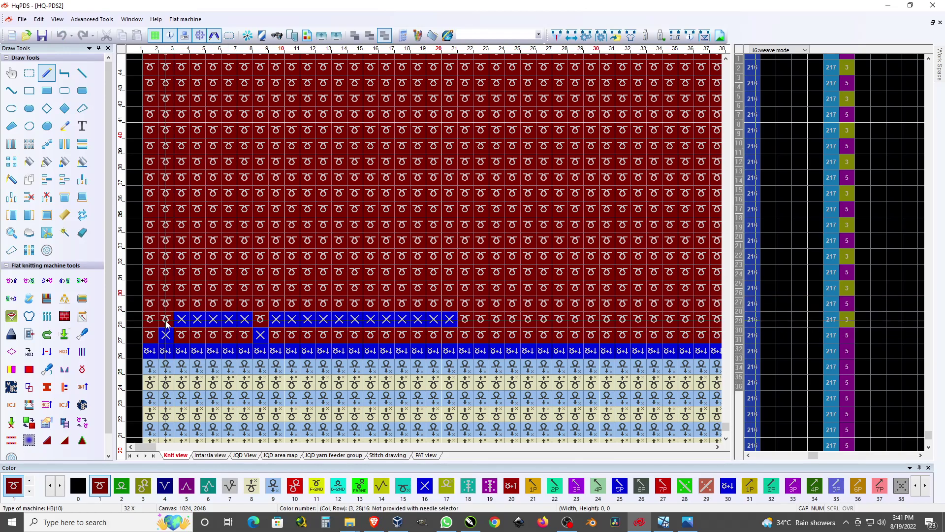
{"action": "left_click", "coordinate": [151, 320]}
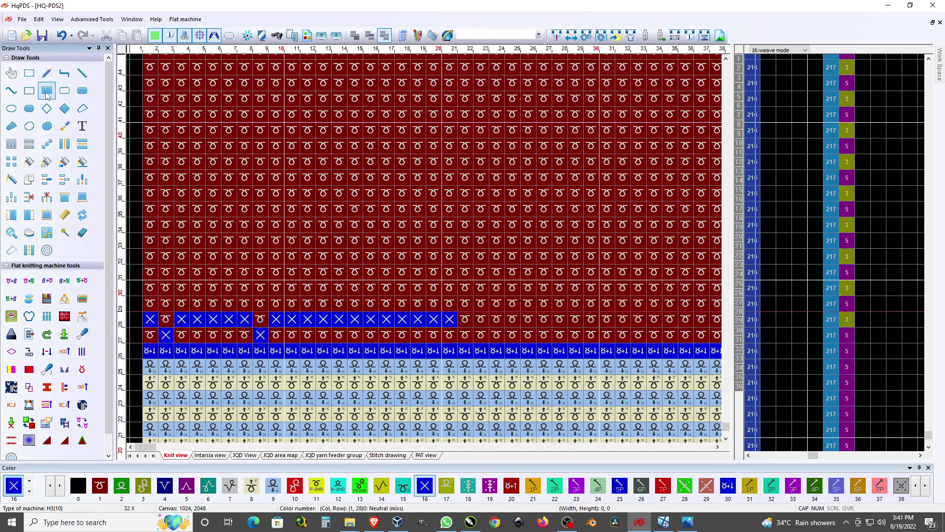
Clear the stitches around the 2×2 checker unit with colour 0 filled rectangles, reaching column 29 and row 37
{"action": "left_click", "coordinate": [77, 485]}
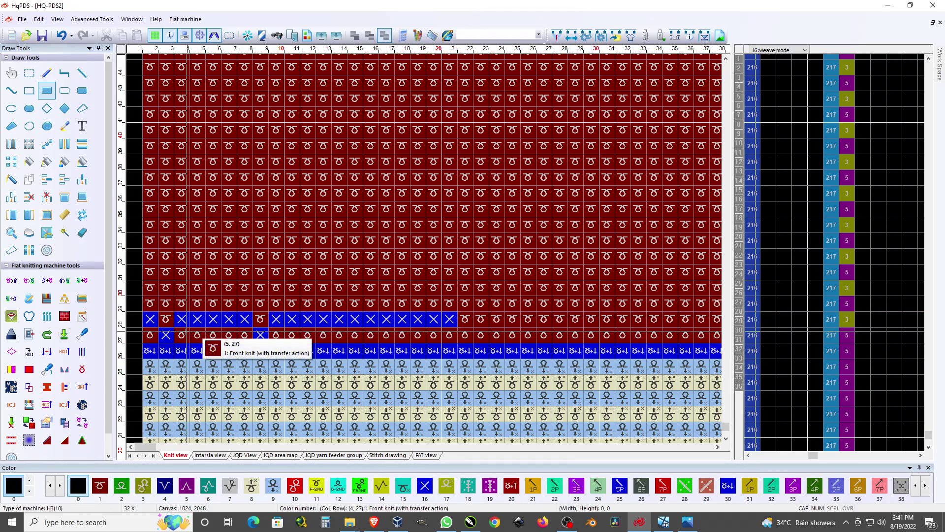
{"action": "left_click_drag", "start_coordinate": [181, 335], "coordinate": [572, 222]}
{"action": "left_click_drag", "start_coordinate": [151, 306], "coordinate": [388, 185]}
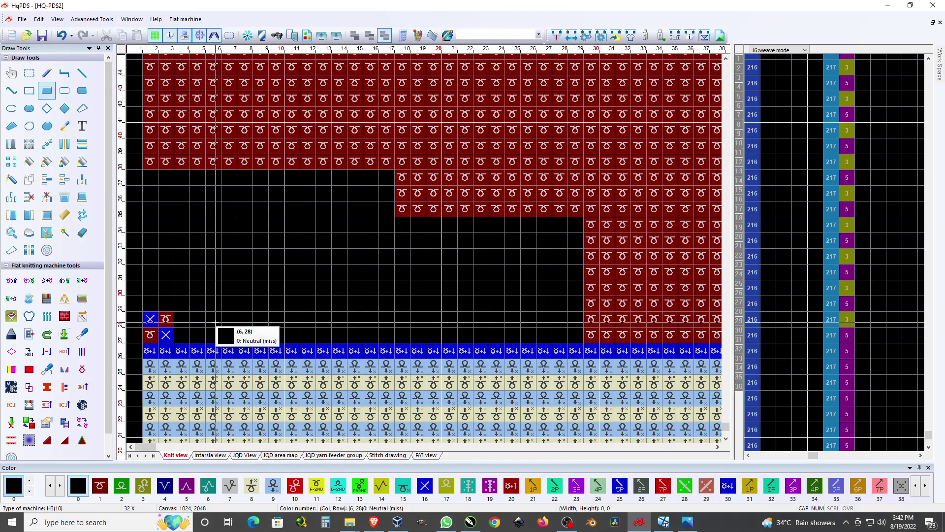
Place colour 3 at column 5, row 28 and colour 5 directly below it in row 27
{"action": "key", "text": "3"}
{"action": "left_click", "coordinate": [197, 319]}
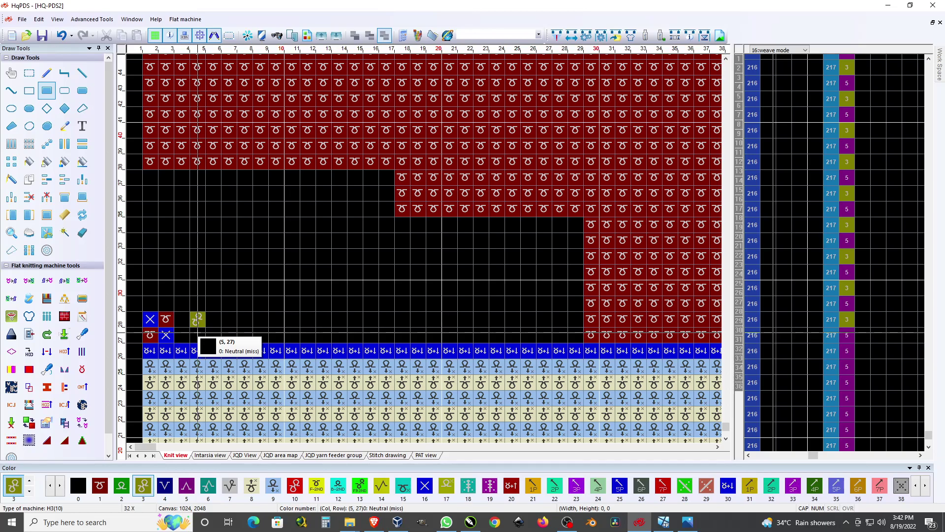
{"action": "key", "text": "5"}
{"action": "left_click", "coordinate": [197, 336]}
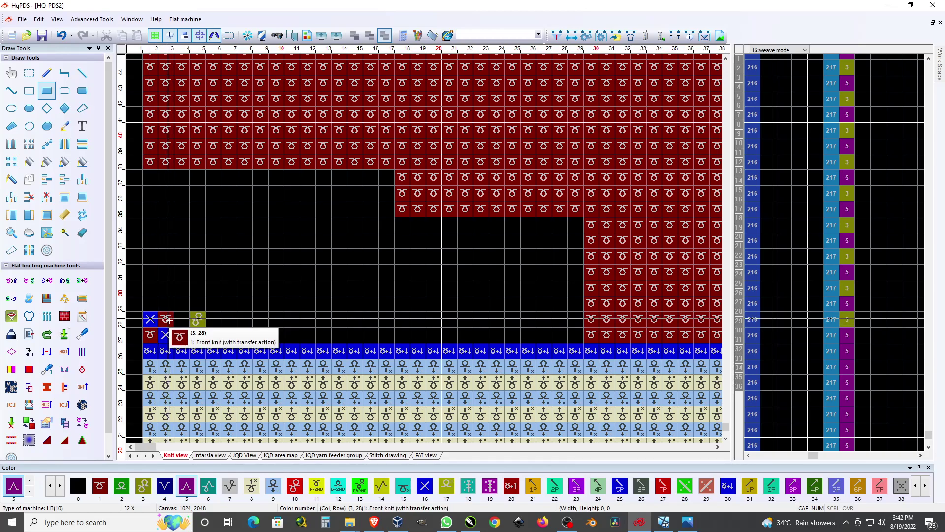
{"action": "left_click", "coordinate": [197, 334]}
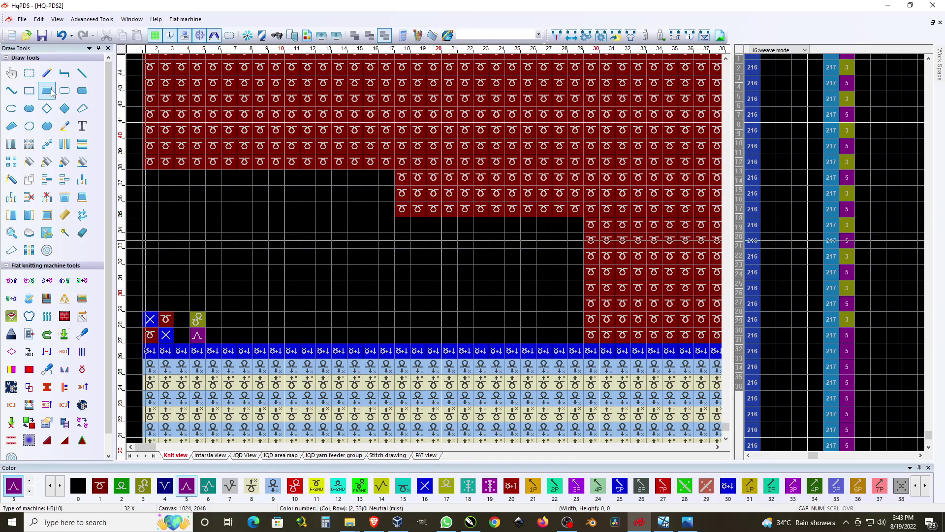
Select the 2×2 checker unit and repeat it over the whole body area above row 26
{"action": "left_click", "coordinate": [34, 77]}
{"action": "left_click_drag", "start_coordinate": [149, 338], "coordinate": [450, 121]}
{"action": "key", "text": "d"}
{"action": "scroll", "coordinate": [443, 129], "scroll_direction": "down", "scroll_amount": 5}
{"action": "scroll", "coordinate": [228, 249], "scroll_direction": "up", "scroll_amount": 5}
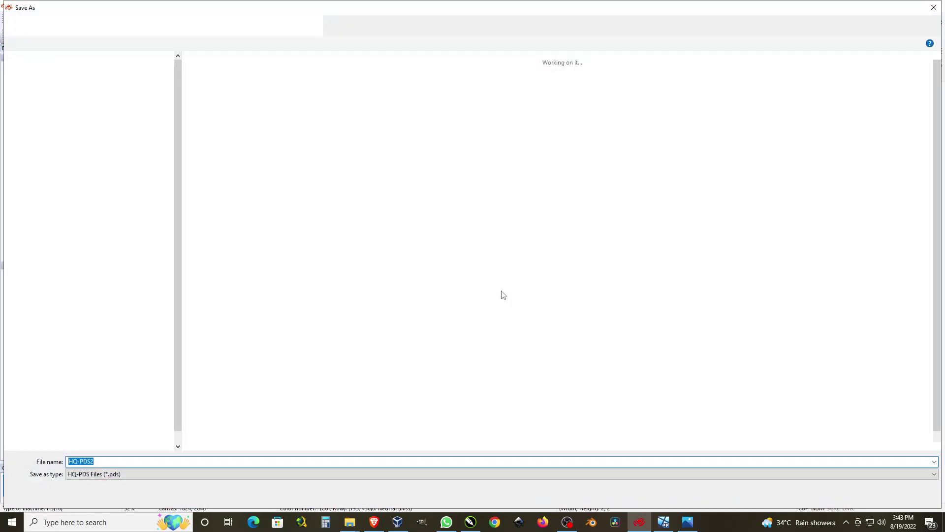
Save the pattern as HQ-PDS1 on drive D and compile it
{"action": "double_click", "coordinate": [526, 357]}
{"action": "left_click", "coordinate": [501, 263]}
{"action": "left_click", "coordinate": [556, 36]}
{"action": "left_click", "coordinate": [544, 405]}
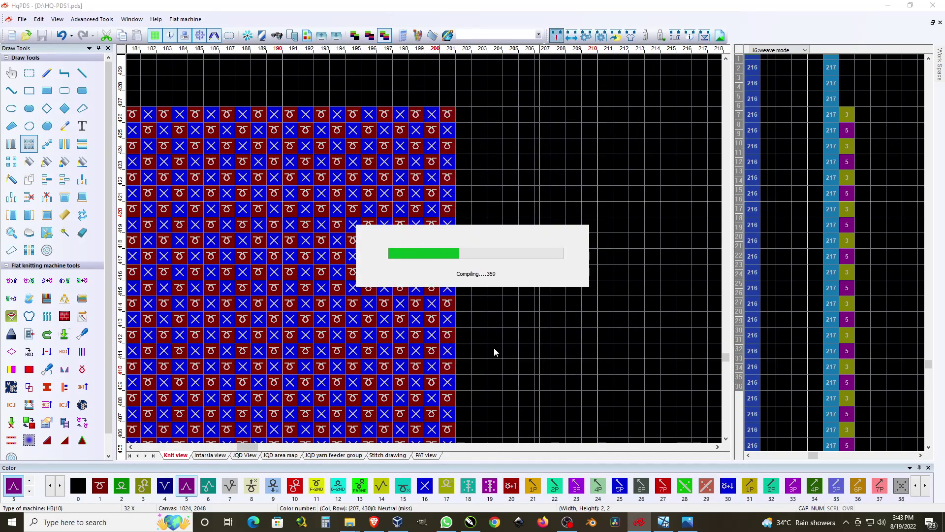
{"action": "left_click", "coordinate": [516, 309]}
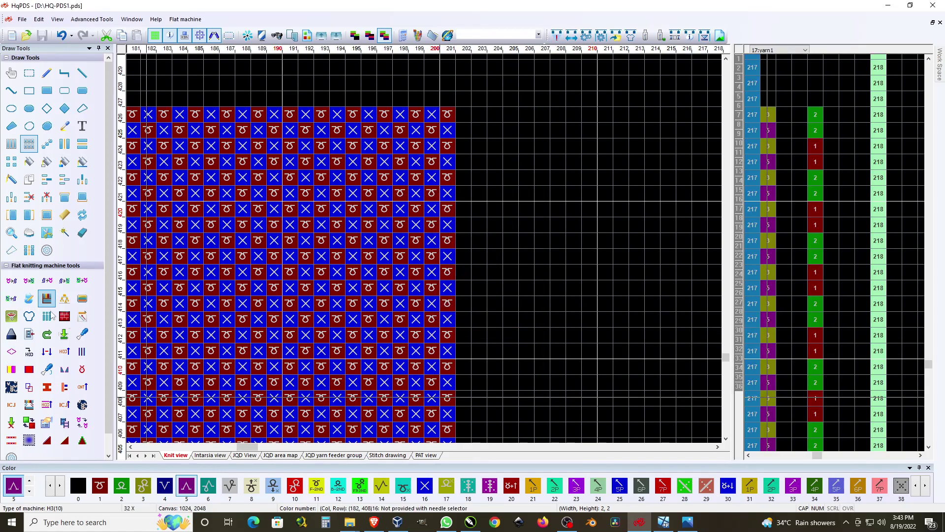
Open the compiled CNT data and check its row view options
{"action": "left_click", "coordinate": [11, 387]}
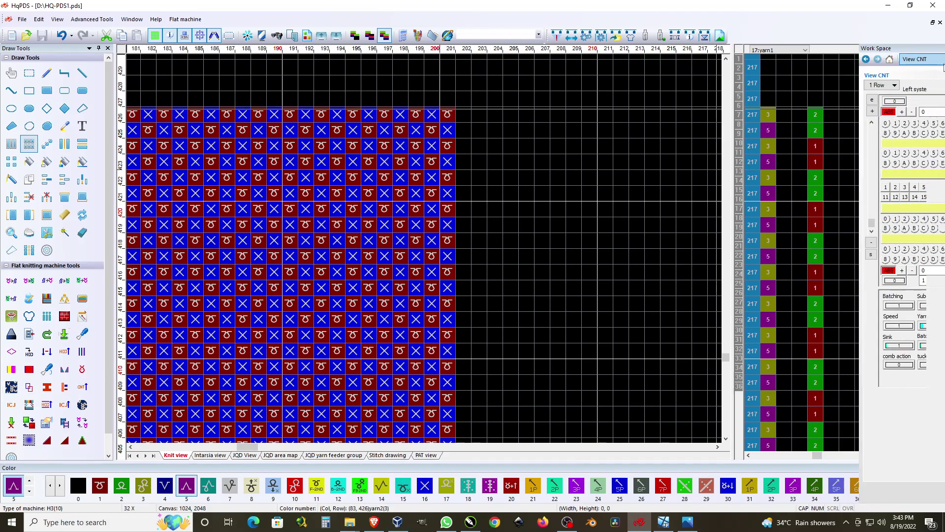
{"action": "left_click", "coordinate": [743, 85]}
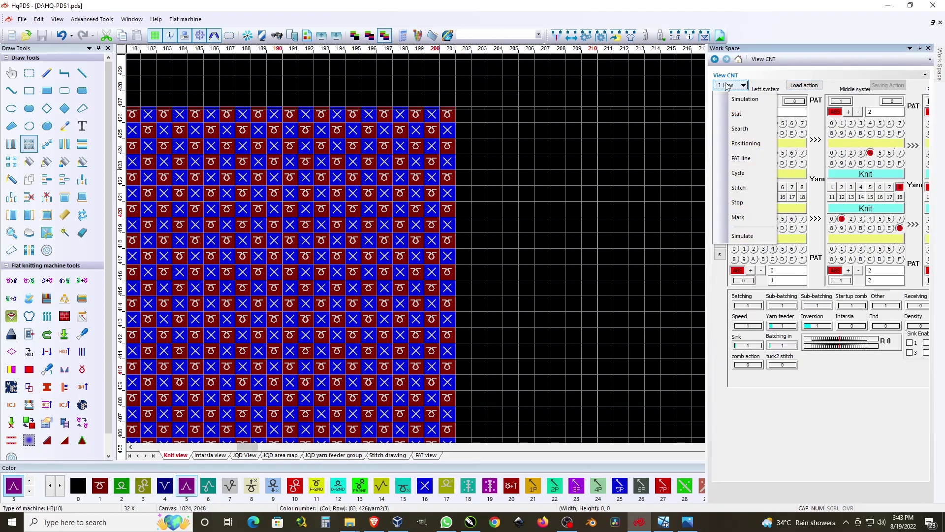
{"action": "left_click", "coordinate": [643, 17]}
Select a block of about 90 by 53 stitches inside the checkered body
{"action": "scroll", "coordinate": [224, 258], "scroll_direction": "down", "scroll_amount": 5}
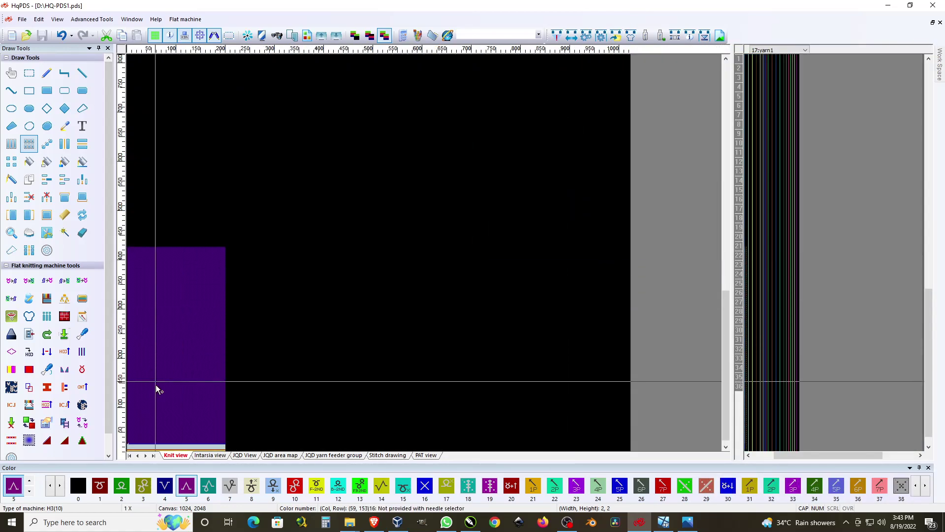
{"action": "scroll", "coordinate": [185, 390], "scroll_direction": "up", "scroll_amount": 1}
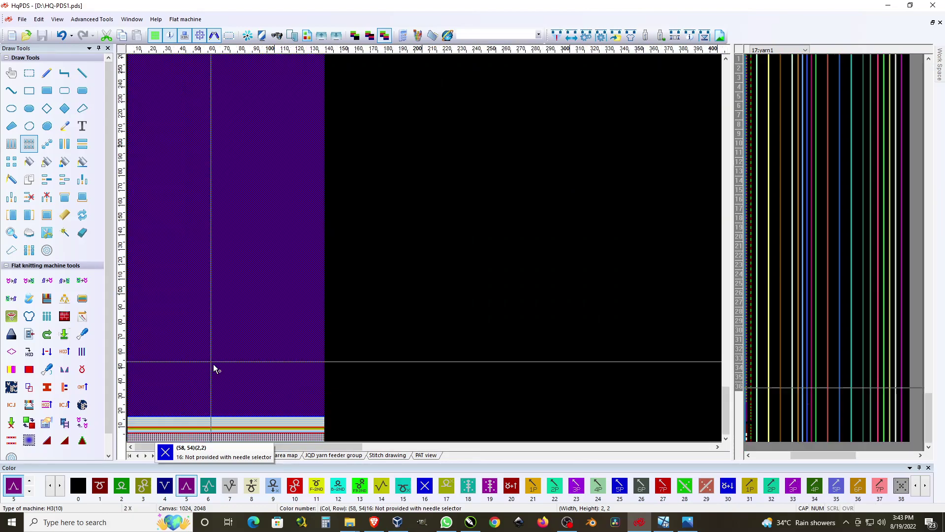
{"action": "scroll", "coordinate": [214, 364], "scroll_direction": "up", "scroll_amount": 1}
{"action": "left_click", "coordinate": [29, 73]}
{"action": "left_click_drag", "start_coordinate": [188, 186], "coordinate": [319, 264]}
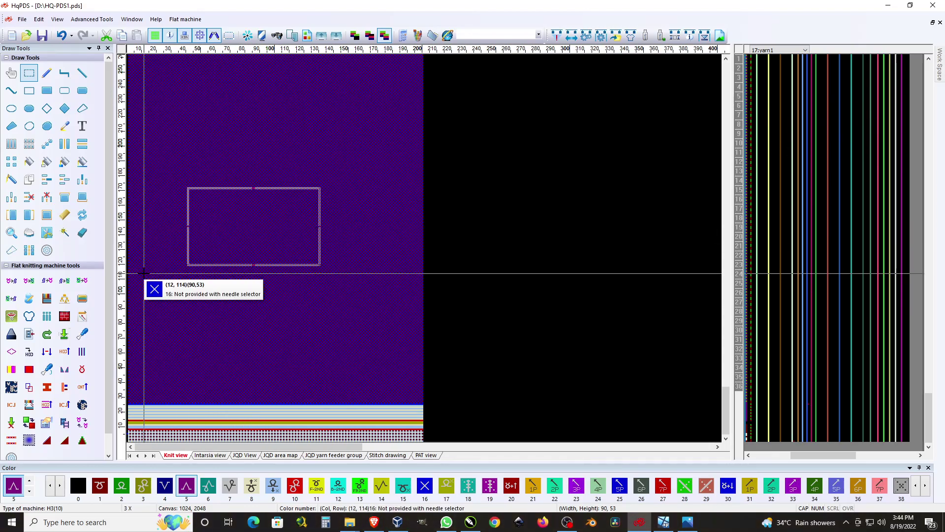
Generate the 3D knitting simulation of the selected block with the listed yarn feeder colours and front JPG export
{"action": "left_click", "coordinate": [82, 405]}
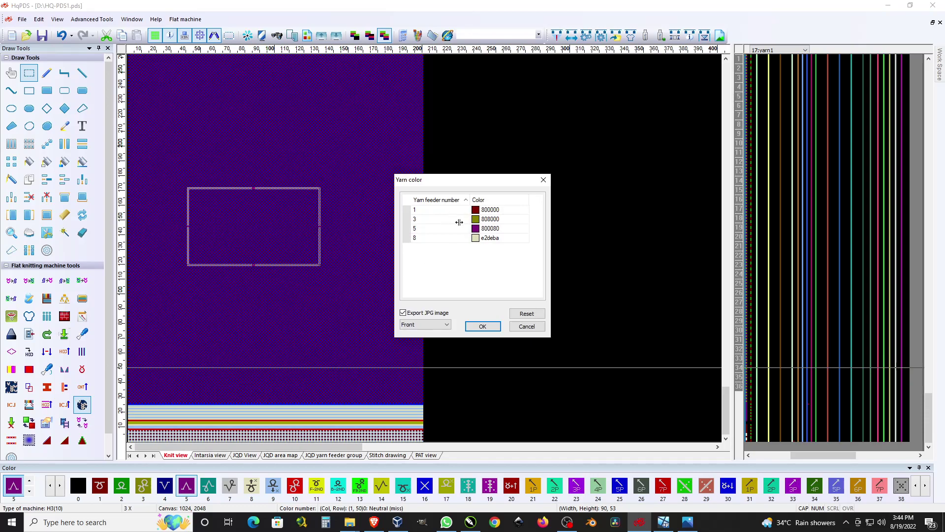
{"action": "left_click", "coordinate": [418, 209]}
{"action": "left_click", "coordinate": [423, 219]}
{"action": "left_click", "coordinate": [424, 229]}
{"action": "left_click", "coordinate": [482, 326]}
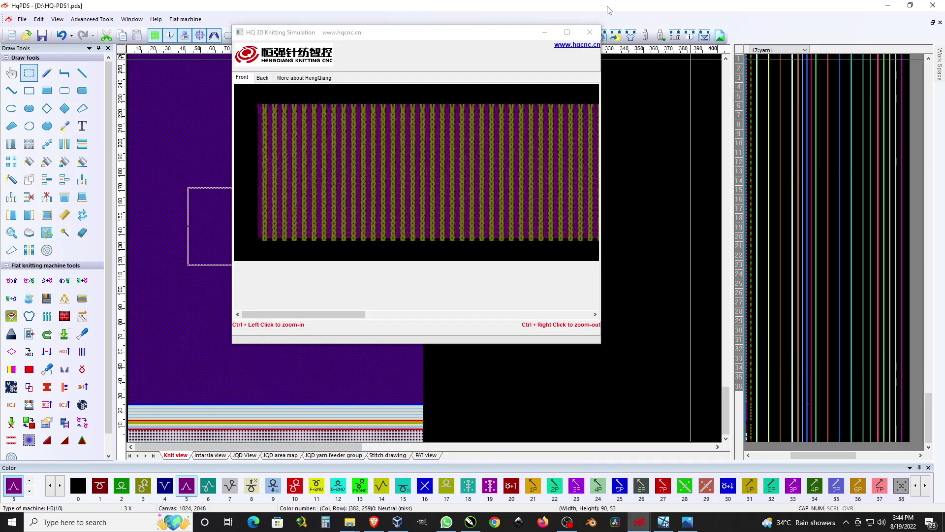
Inspect the front and back of the simulated fabric at full window size and close the simulation
{"action": "left_click", "coordinate": [567, 32]}
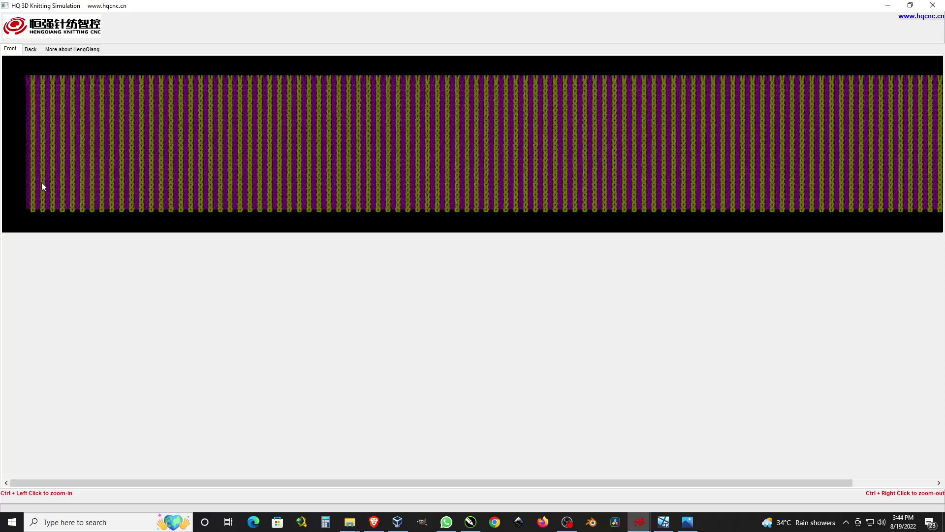
{"action": "left_click", "coordinate": [31, 49]}
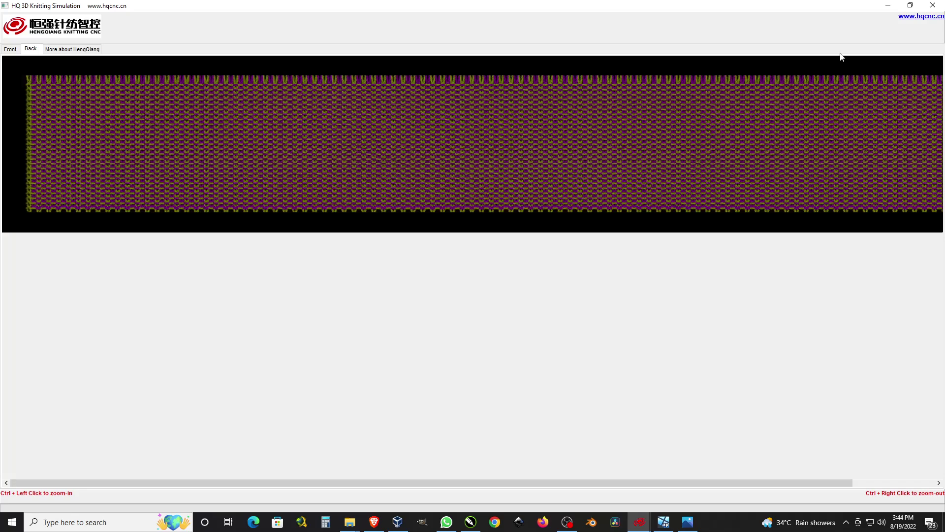
{"action": "left_click", "coordinate": [933, 5]}
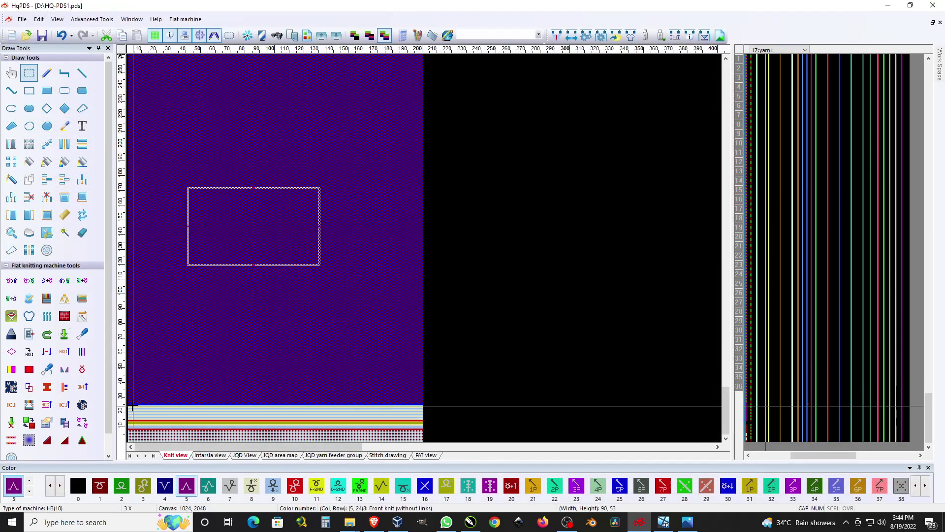
Examine the lower checkered rows and the 2Colors options for their weave mode column
{"action": "scroll", "coordinate": [130, 402], "scroll_direction": "down", "scroll_amount": 2}
{"action": "scroll", "coordinate": [129, 430], "scroll_direction": "up", "scroll_amount": 8}
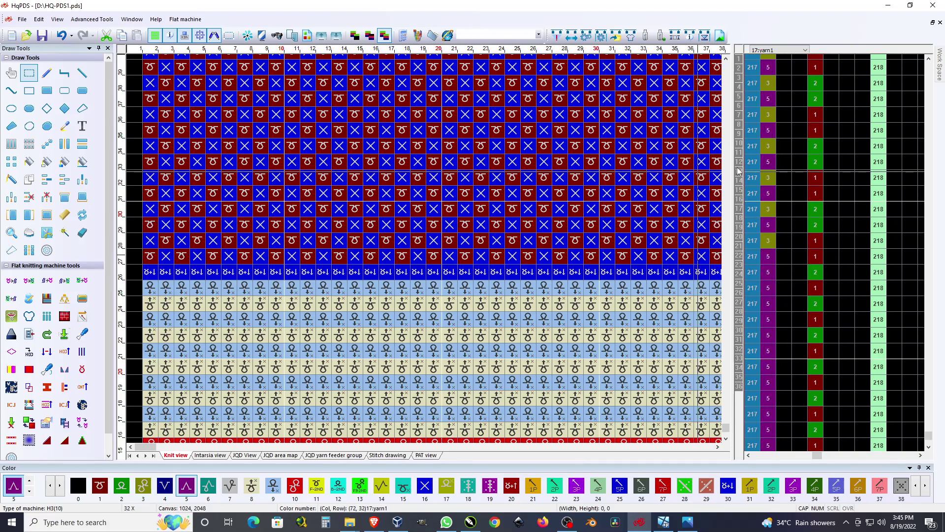
{"action": "left_click", "coordinate": [741, 60]}
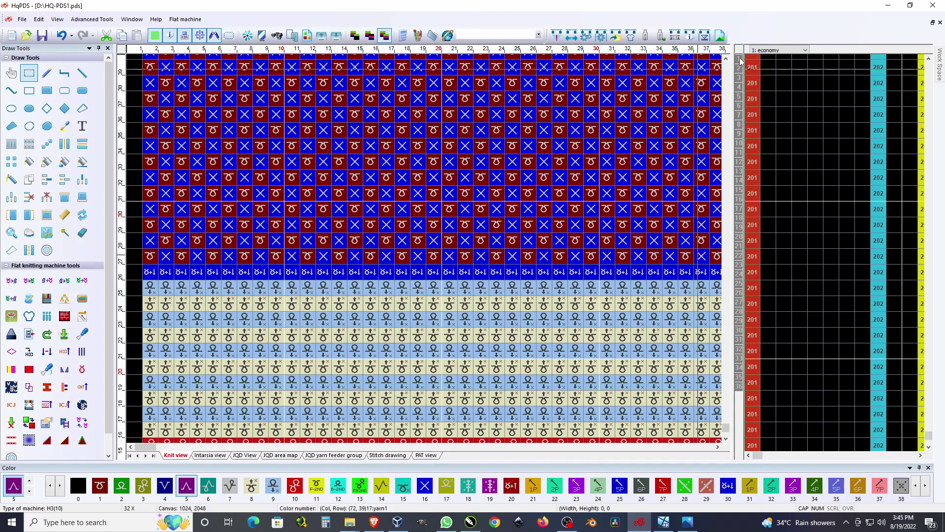
{"action": "left_click", "coordinate": [741, 202]}
{"action": "right_click", "coordinate": [765, 162]}
{"action": "mouse_move", "coordinate": [834, 247]}
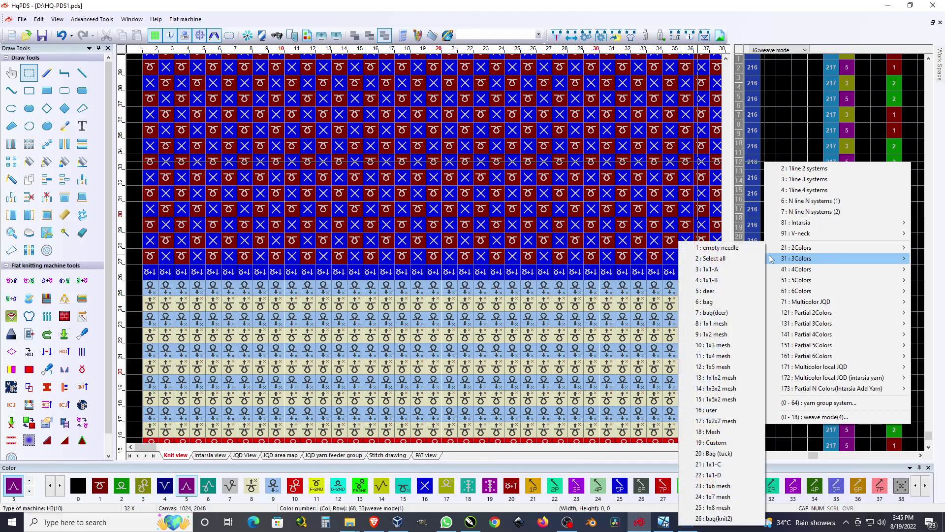
{"action": "left_click", "coordinate": [735, 258]}
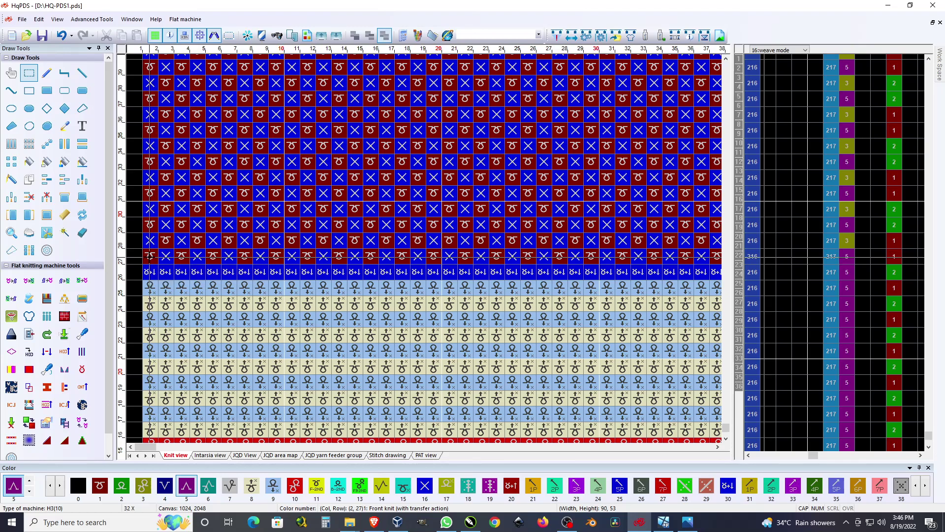
Draw a 2×2 checker of colour 10 front/back knit and colour 9 back knit at column 2, row 27, and select it
{"action": "left_click", "coordinate": [295, 485]}
{"action": "left_click", "coordinate": [149, 259]}
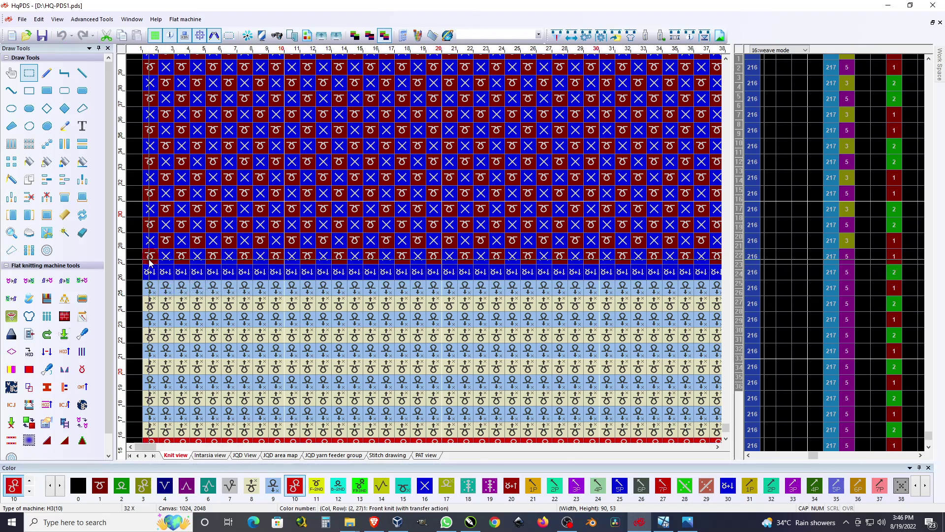
{"action": "key", "text": "Escape"}
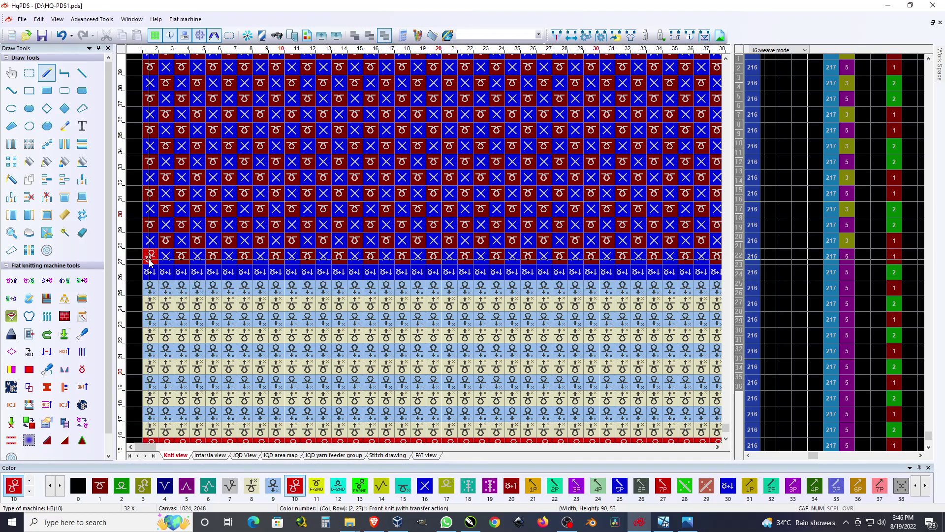
{"action": "left_click", "coordinate": [167, 243]}
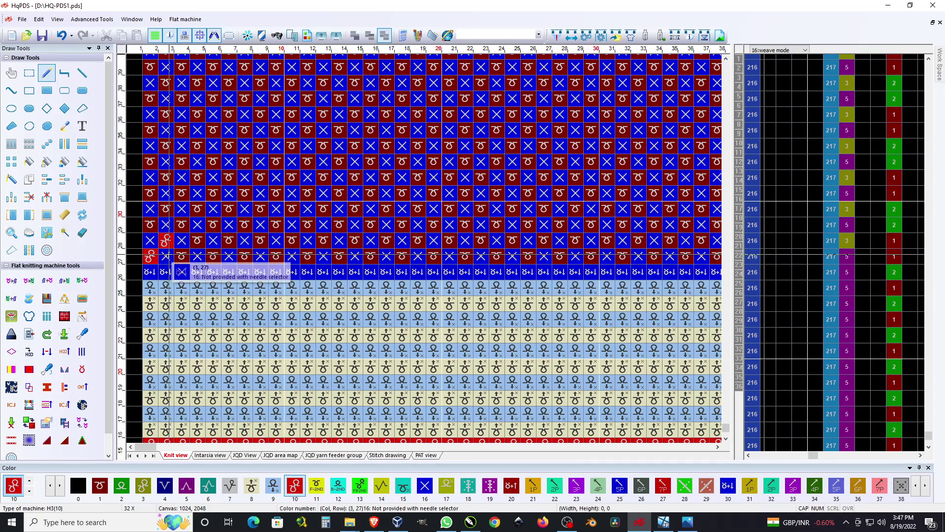
{"action": "left_click", "coordinate": [273, 485]}
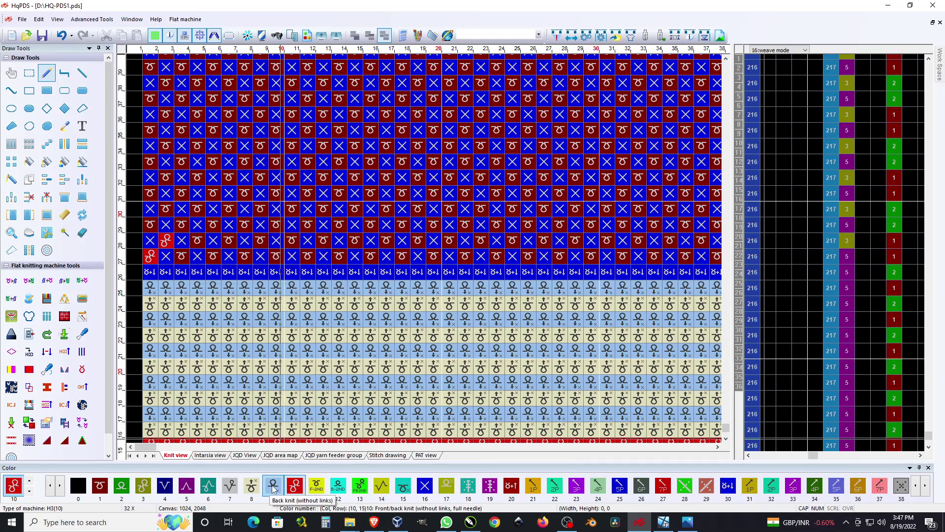
{"action": "left_click", "coordinate": [167, 256]}
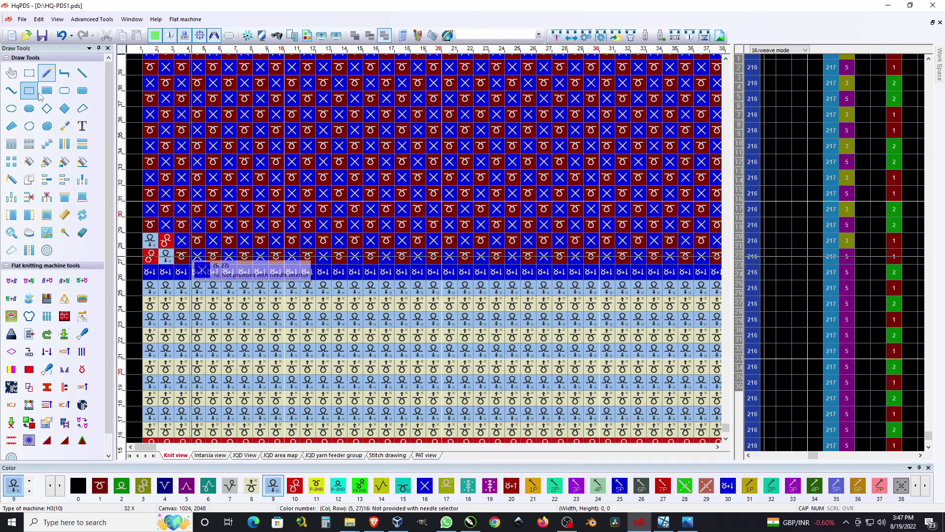
{"action": "left_click", "coordinate": [30, 73]}
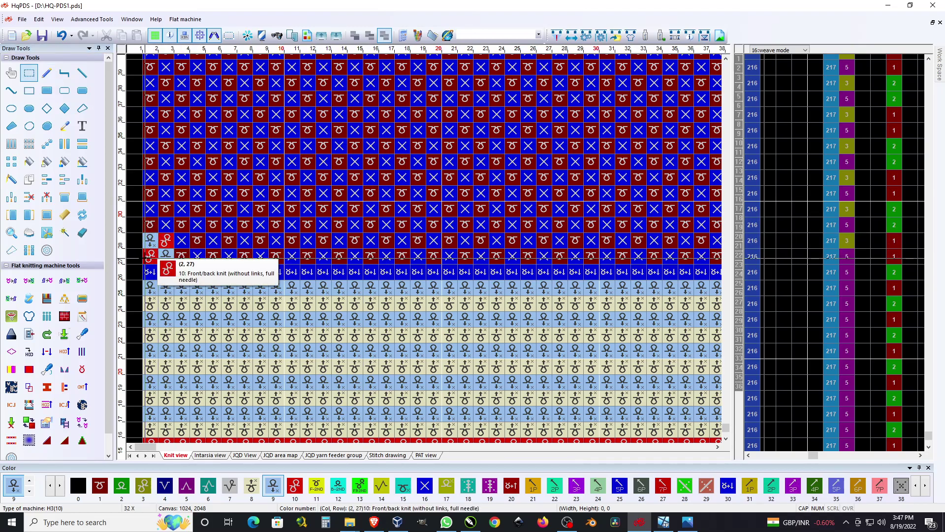
{"action": "left_click_drag", "start_coordinate": [146, 261], "coordinate": [228, 247]}
Tile the selected 2×2 block over the entire checkered body up to row 426 and compile the pattern
{"action": "scroll", "coordinate": [433, 55], "scroll_direction": "down", "scroll_amount": 5}
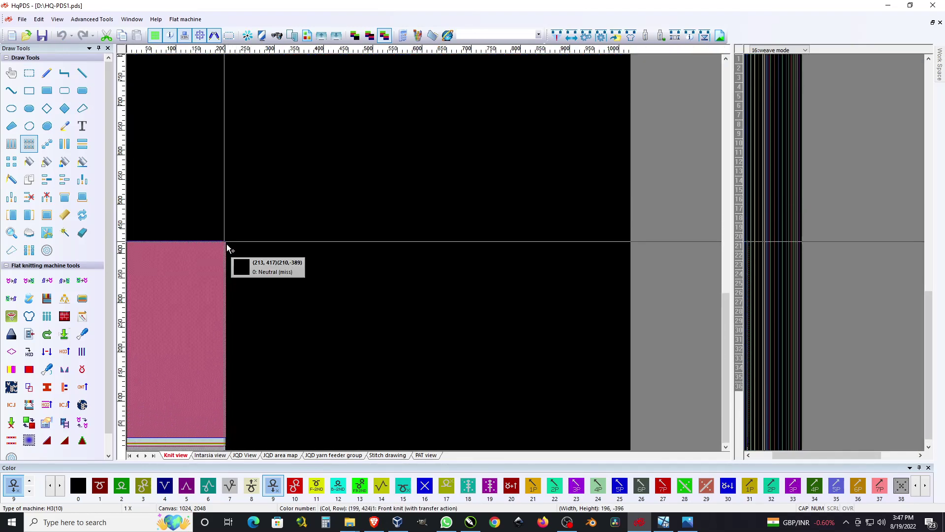
{"action": "scroll", "coordinate": [228, 247], "scroll_direction": "up", "scroll_amount": 5}
{"action": "left_click_drag", "start_coordinate": [477, 228], "coordinate": [475, 235]}
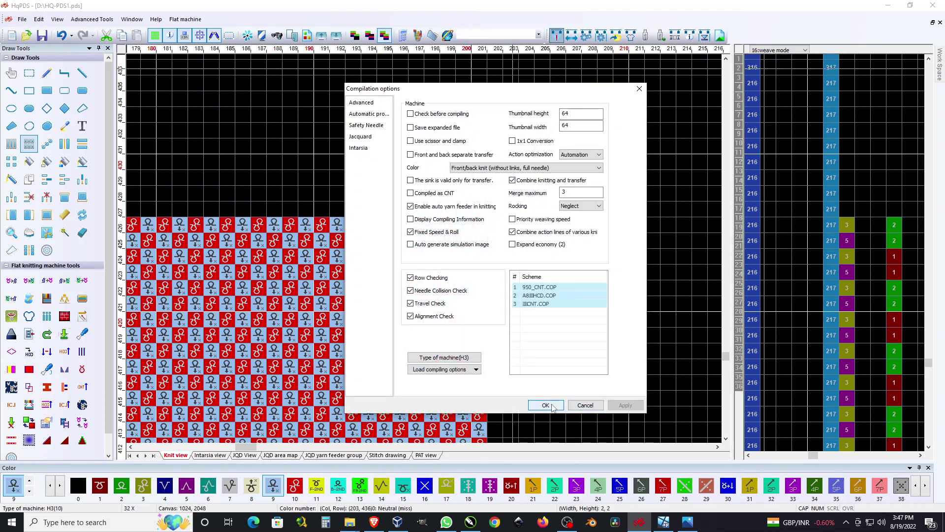
{"action": "left_click", "coordinate": [546, 406]}
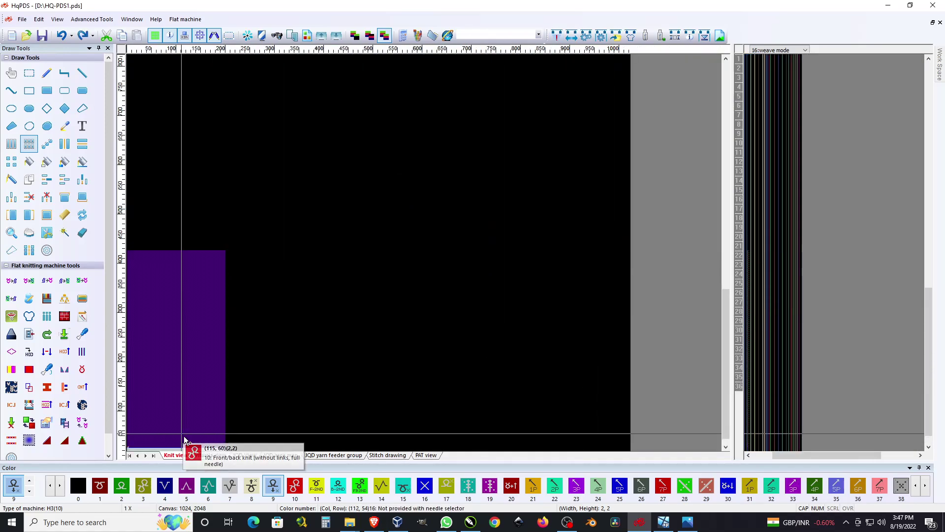
Tile the selected 2×2 block over the body's full width from row 27 up to row 233
{"action": "scroll", "coordinate": [134, 449], "scroll_direction": "up", "scroll_amount": 5}
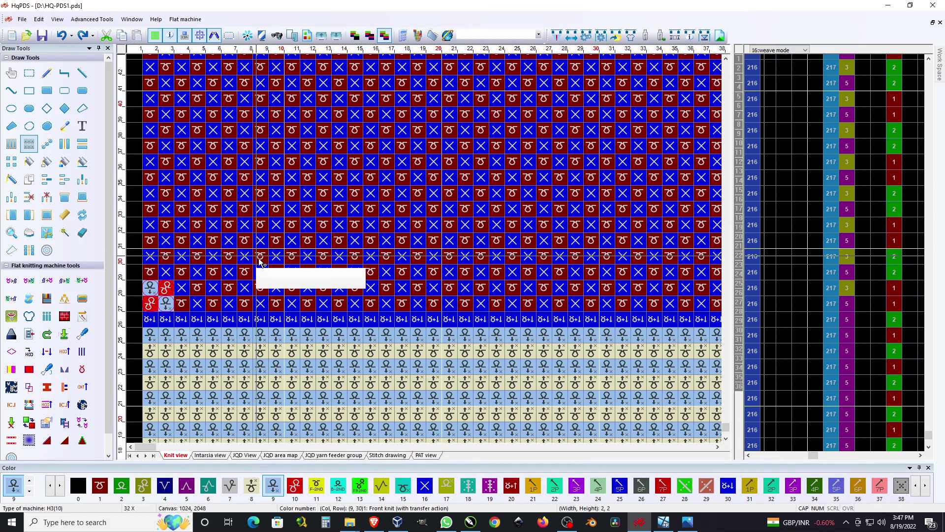
{"action": "left_click_drag", "start_coordinate": [166, 288], "coordinate": [476, 253]}
{"action": "scroll", "coordinate": [390, 56], "scroll_direction": "down", "scroll_amount": 5}
{"action": "scroll", "coordinate": [228, 341], "scroll_direction": "up", "scroll_amount": 5}
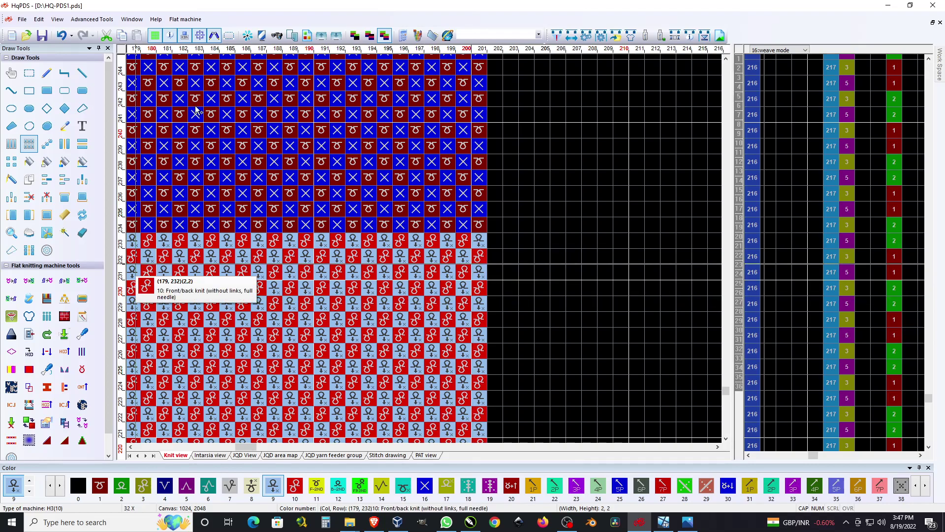
Compile the two-structure pattern with the preset compilation options and dismiss the summary
{"action": "left_click", "coordinate": [560, 38]}
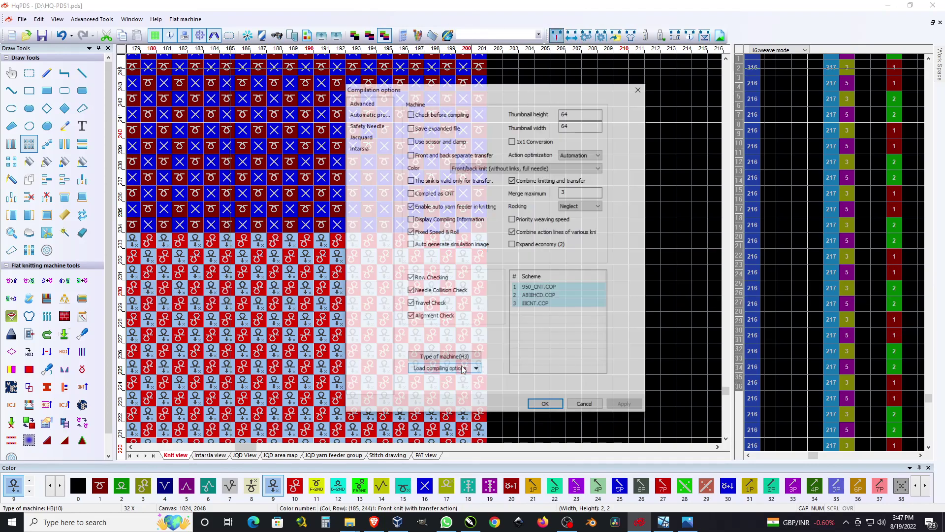
{"action": "left_click", "coordinate": [546, 405]}
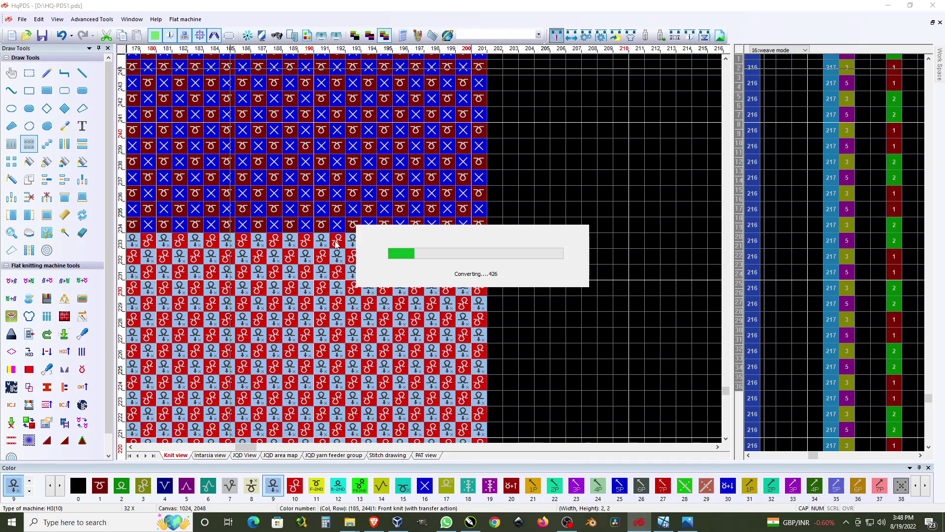
{"action": "left_click", "coordinate": [547, 375]}
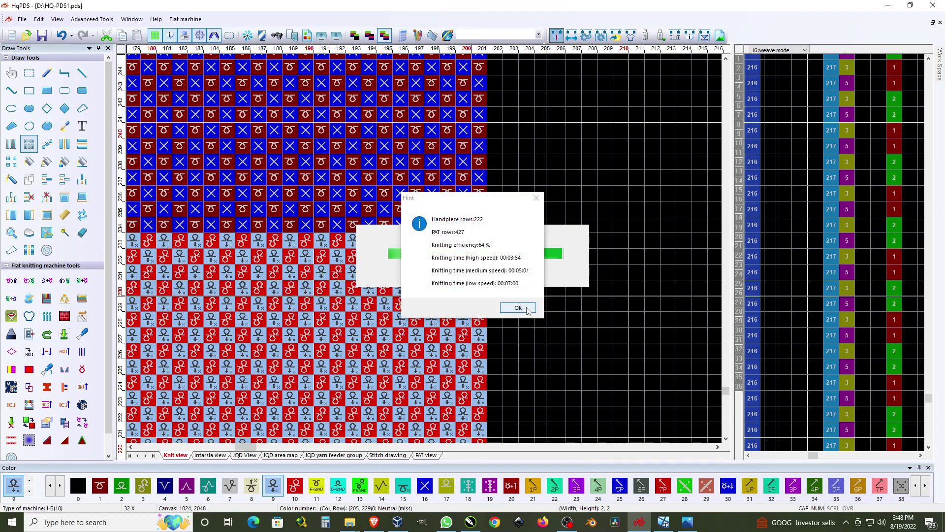
{"action": "left_click", "coordinate": [526, 308]}
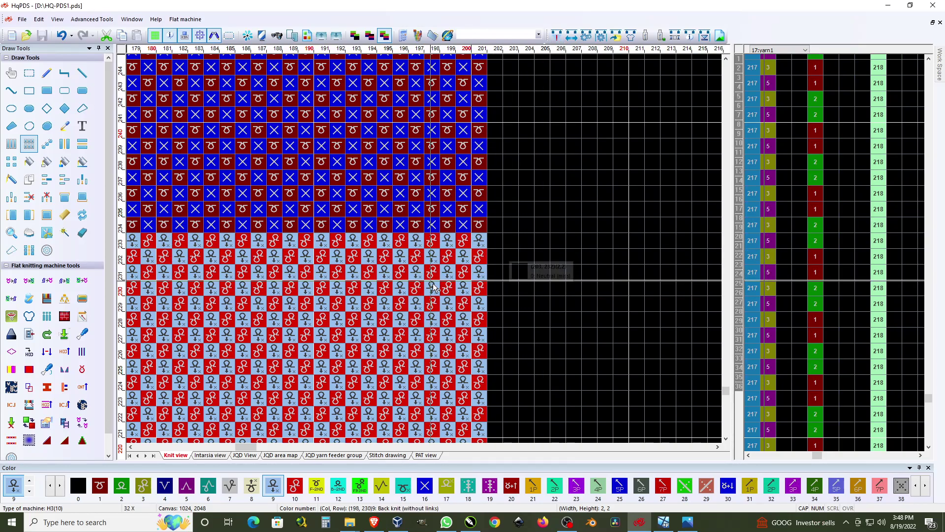
Fill row 26, directly below the checkered body, with colour 10 front/back knit stitches across the full width
{"action": "scroll", "coordinate": [370, 334], "scroll_direction": "down", "scroll_amount": 5}
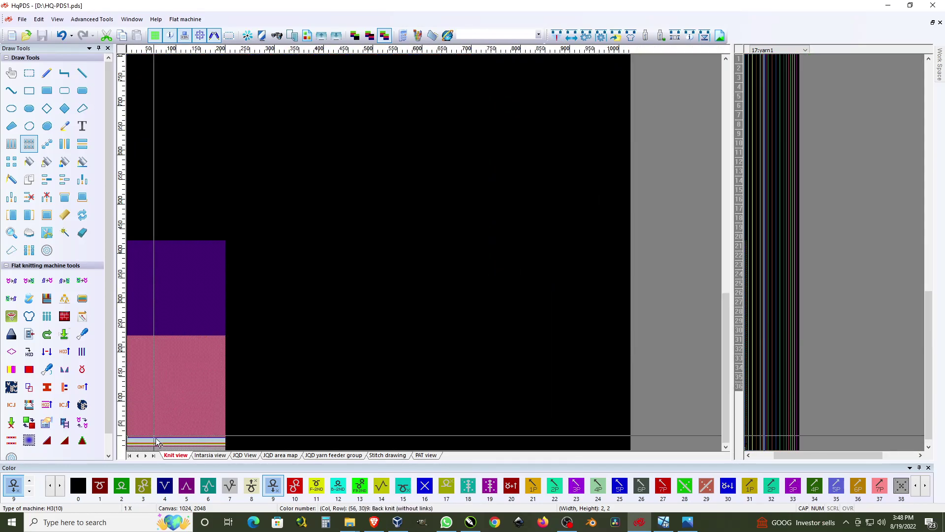
{"action": "scroll", "coordinate": [142, 444], "scroll_direction": "up", "scroll_amount": 5}
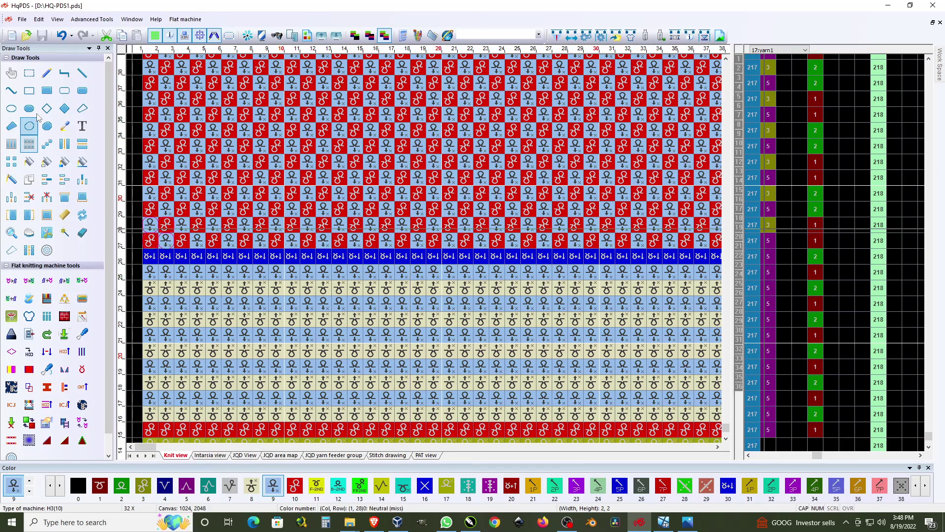
{"action": "left_click", "coordinate": [47, 91]}
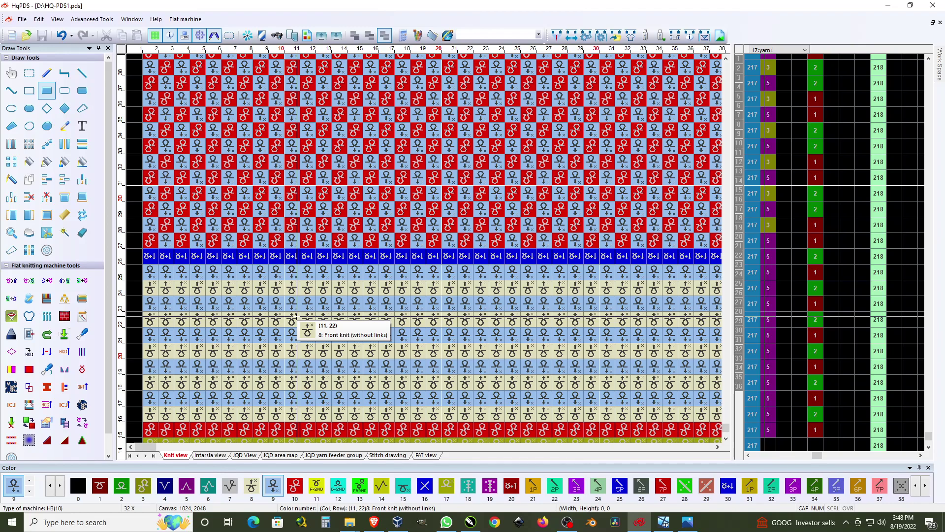
{"action": "key", "text": "1"}
{"action": "key", "text": "0"}
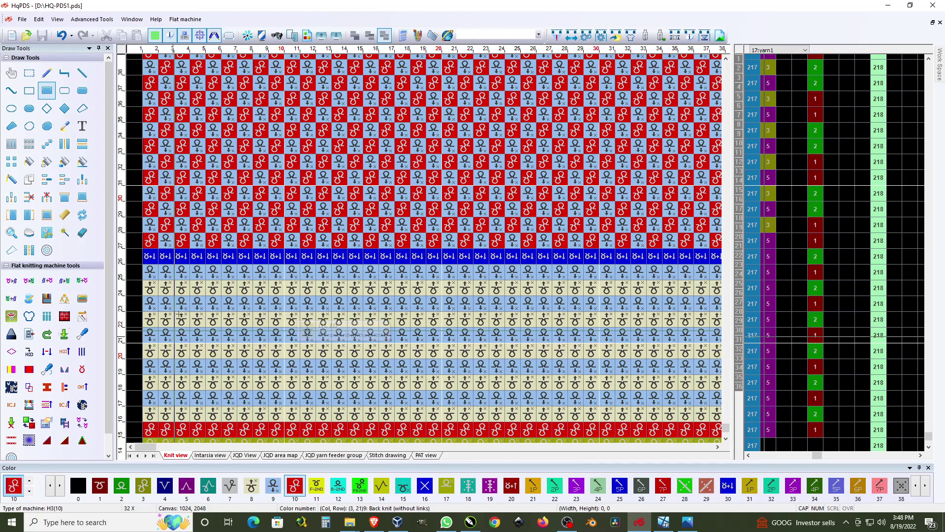
{"action": "left_click_drag", "start_coordinate": [151, 256], "coordinate": [699, 196]}
{"action": "key", "text": "space"}
{"action": "key", "text": "space"}
Fill row 234, where the two checker structures meet, with colour 30 front knit, transfer to front, across all 200 stitches
{"action": "key", "text": "space"}
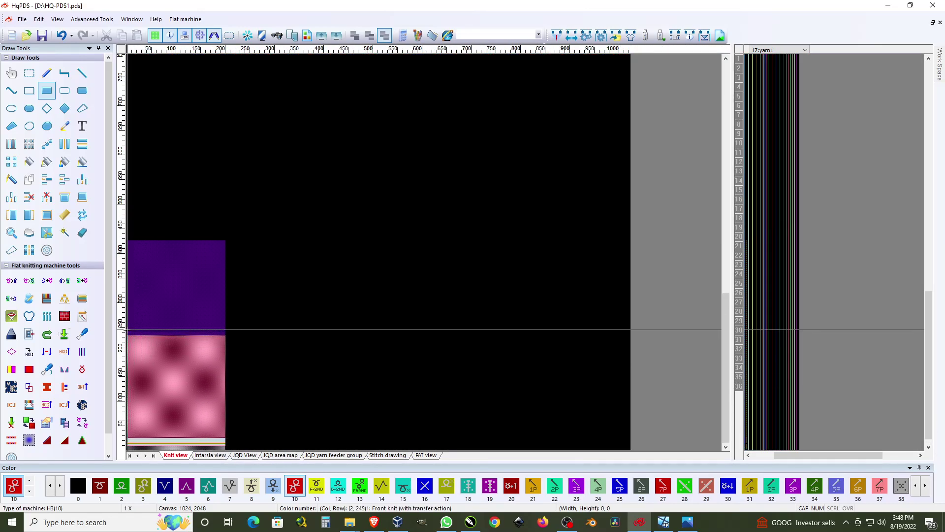
{"action": "key", "text": "space"}
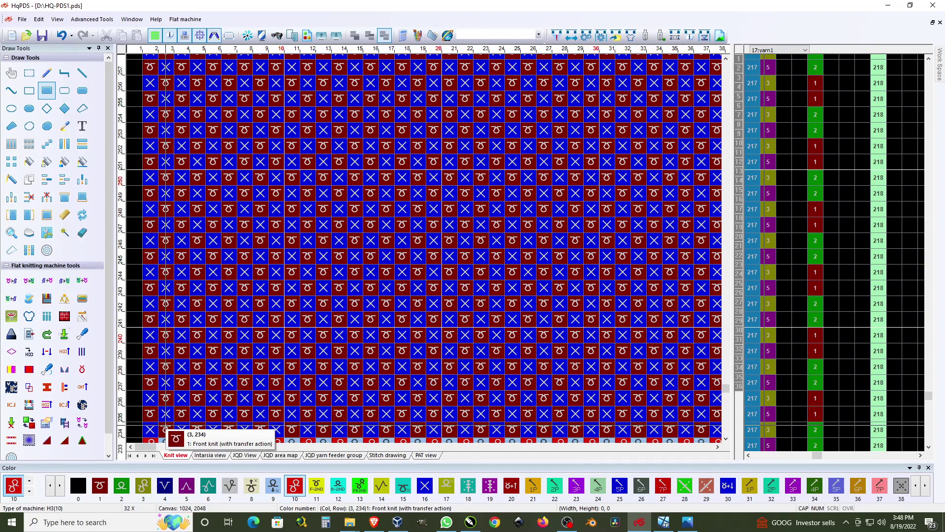
{"action": "key", "text": "3"}
{"action": "key", "text": "0"}
{"action": "mouse_move", "coordinate": [166, 427]}
{"action": "left_mouse_down"}
{"action": "mouse_move", "coordinate": [148, 441]}
{"action": "mouse_move", "coordinate": [404, 416]}
{"action": "left_mouse_up"}
{"action": "key", "text": "space"}
{"action": "left_click_drag", "start_coordinate": [136, 338], "coordinate": [676, 276]}
{"action": "key", "text": "space"}
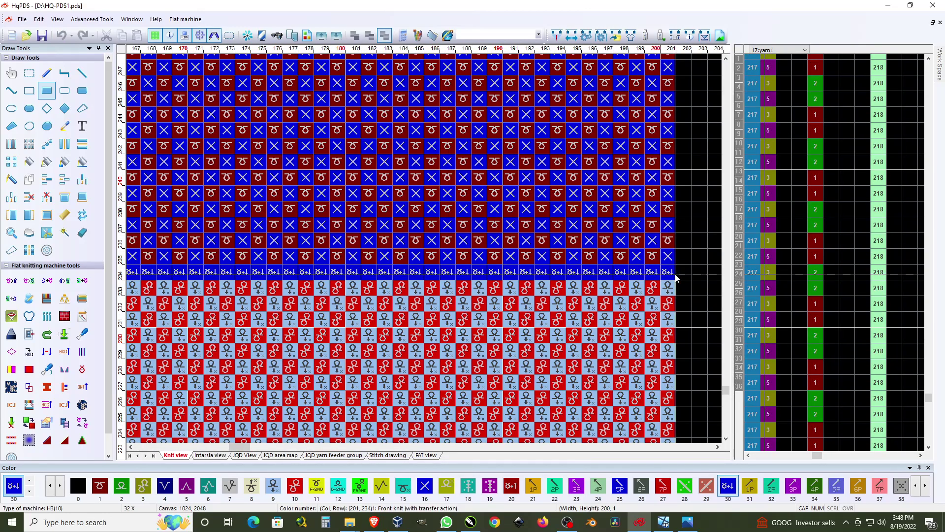
Recompile the pattern with the transition rows included and dismiss the summary
{"action": "left_click", "coordinate": [560, 37]}
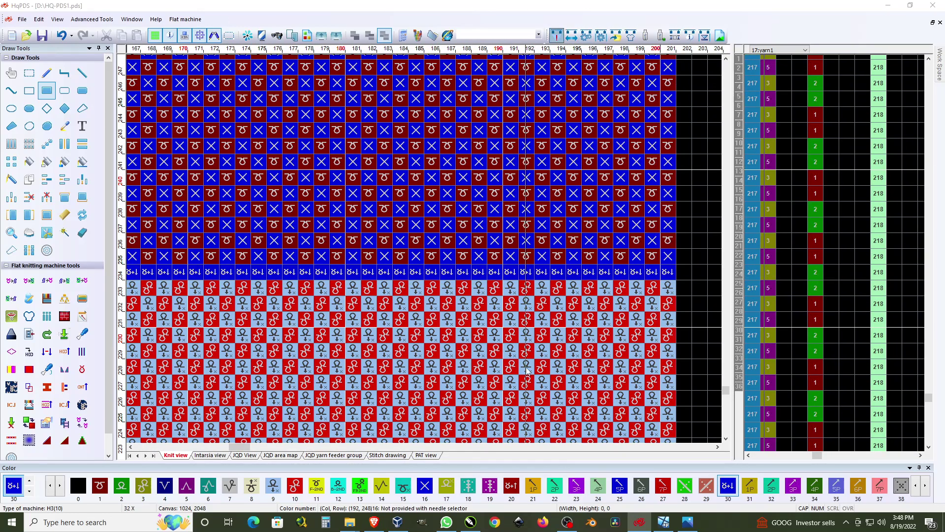
{"action": "left_click", "coordinate": [547, 405]}
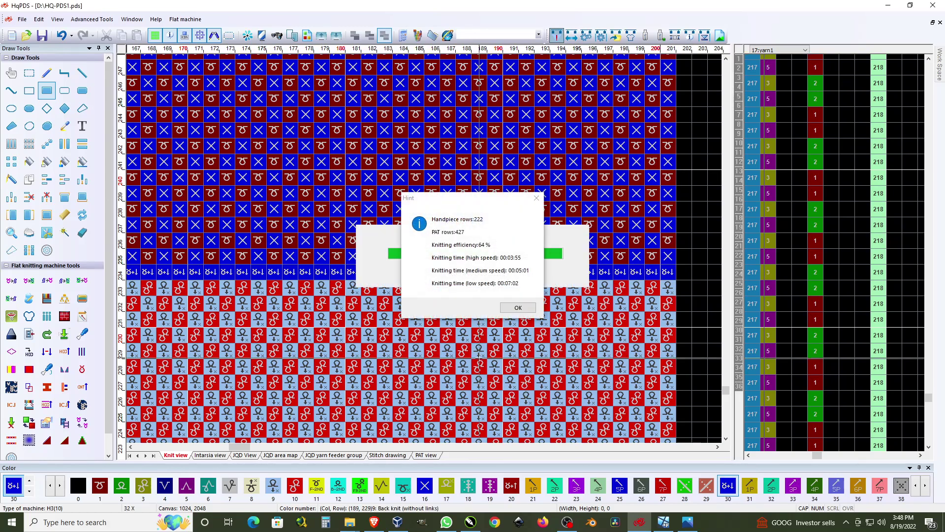
{"action": "left_click", "coordinate": [514, 308]}
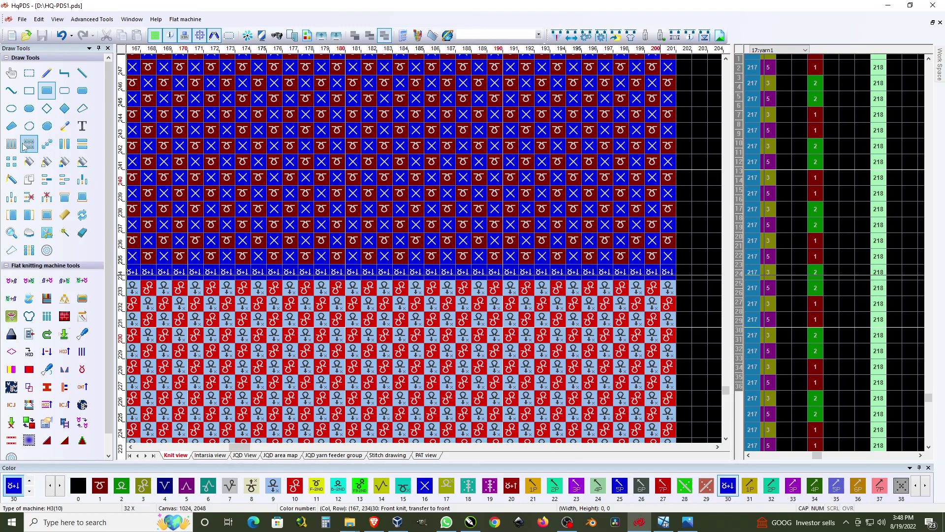
Select a block of about 25 by 28 stitches spanning both checker structures and compile the pattern again
{"action": "left_click", "coordinate": [30, 72]}
{"action": "left_click_drag", "start_coordinate": [150, 74], "coordinate": [526, 415]}
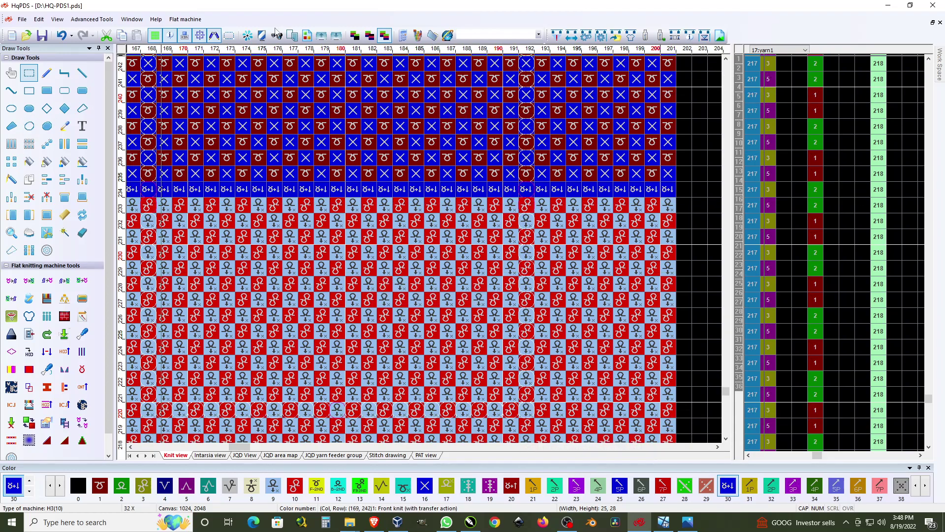
{"action": "left_click", "coordinate": [557, 35]}
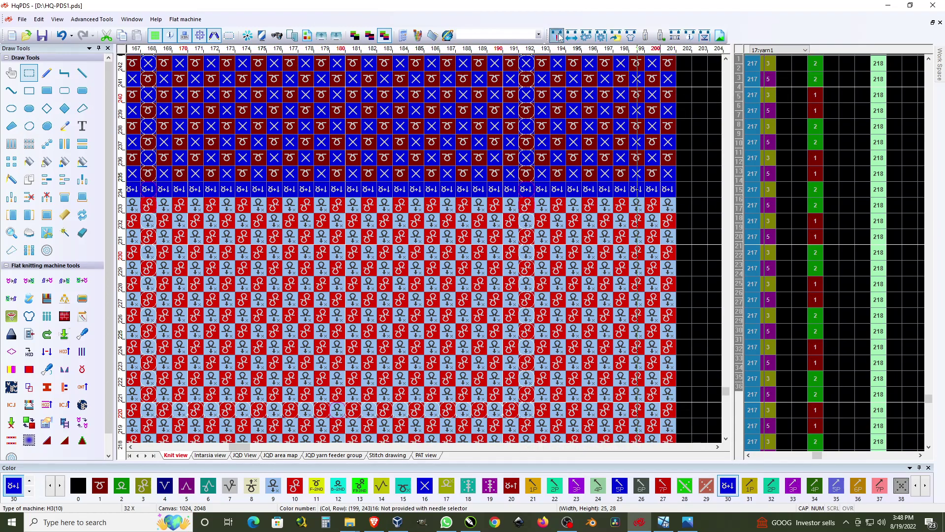
{"action": "left_click", "coordinate": [546, 405]}
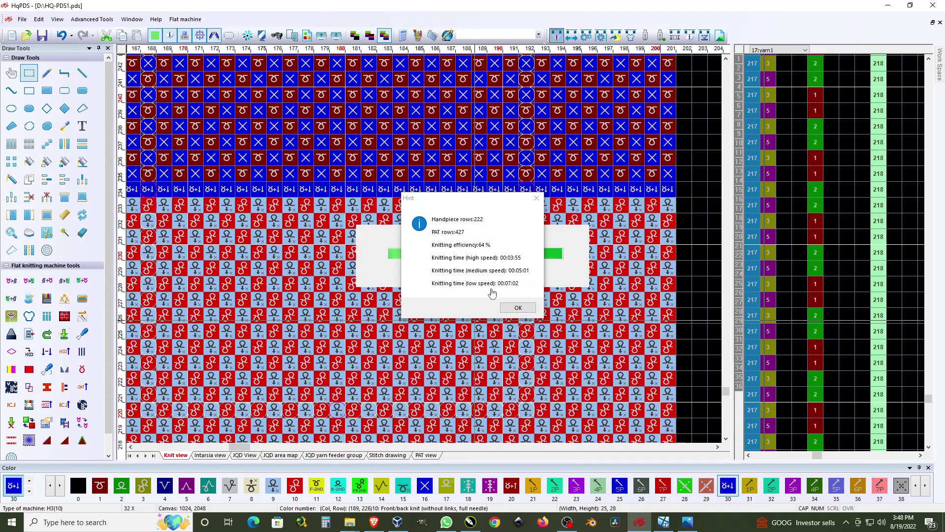
{"action": "left_click", "coordinate": [518, 307]}
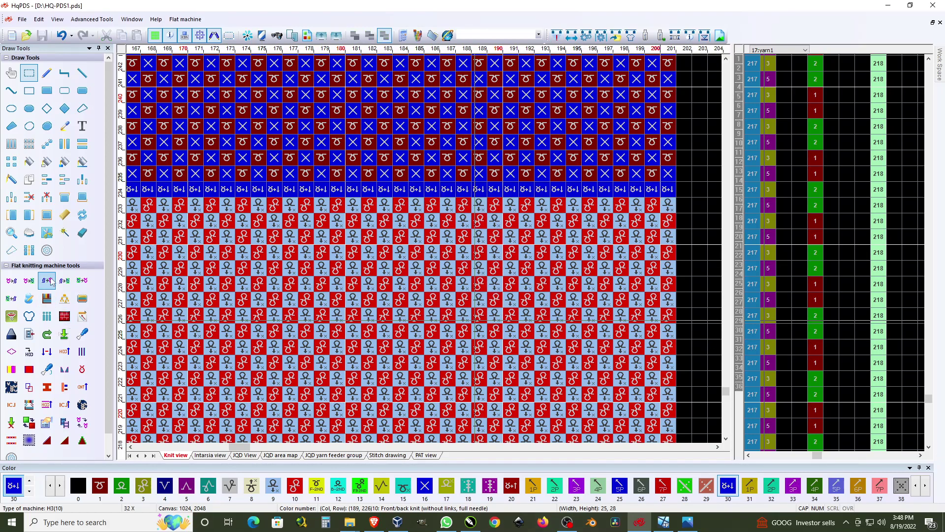
Generate the 3D knitting simulation with the listed yarn feeder colours and front JPG export, and inspect the fabric's front and back
{"action": "left_click", "coordinate": [82, 404]}
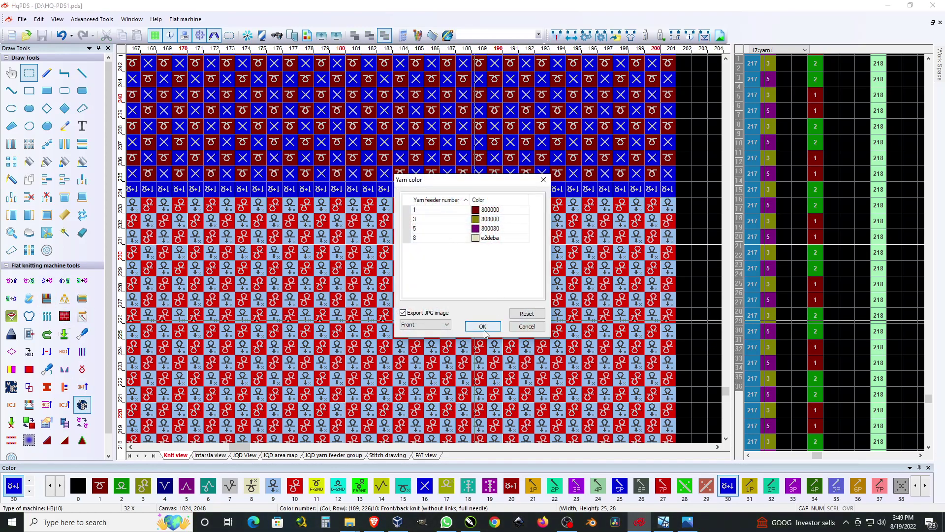
{"action": "left_click", "coordinate": [484, 331]}
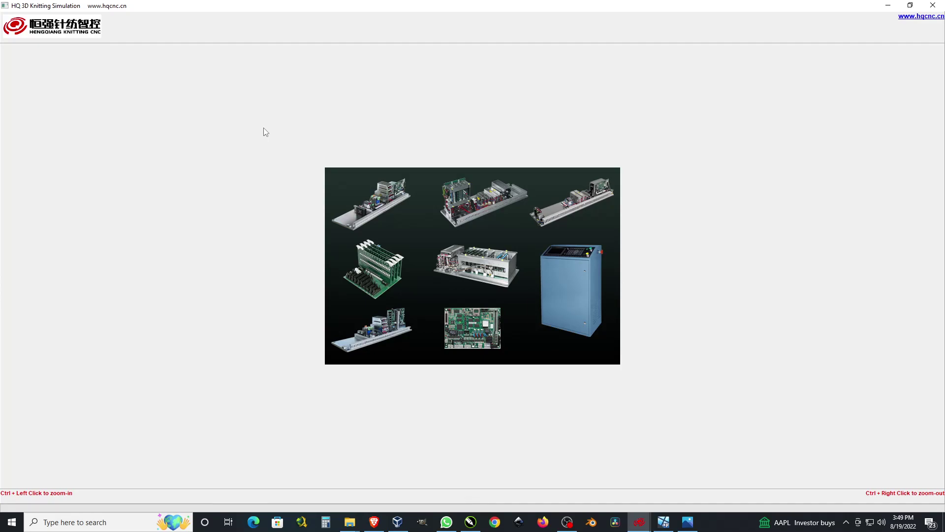
{"action": "scroll", "coordinate": [272, 240], "scroll_direction": "up", "scroll_amount": 5}
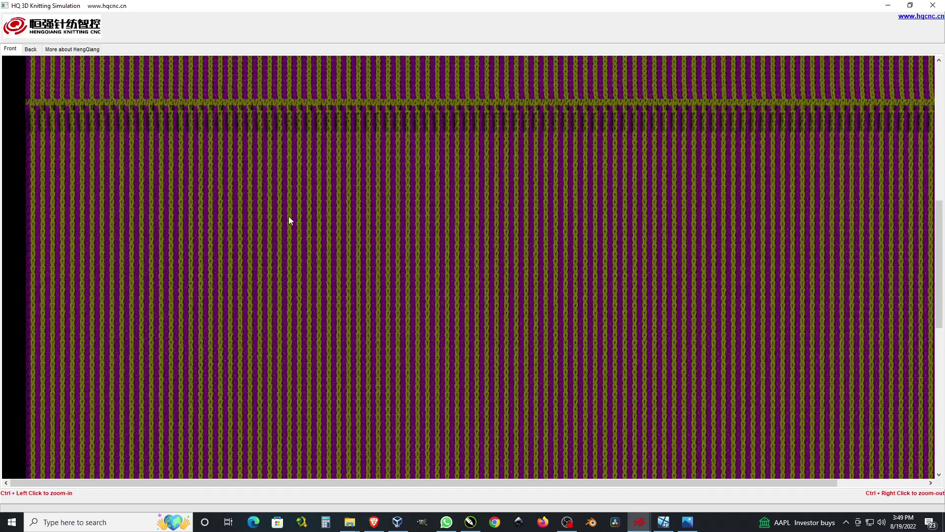
{"action": "scroll", "coordinate": [320, 244], "scroll_direction": "up", "scroll_amount": 5}
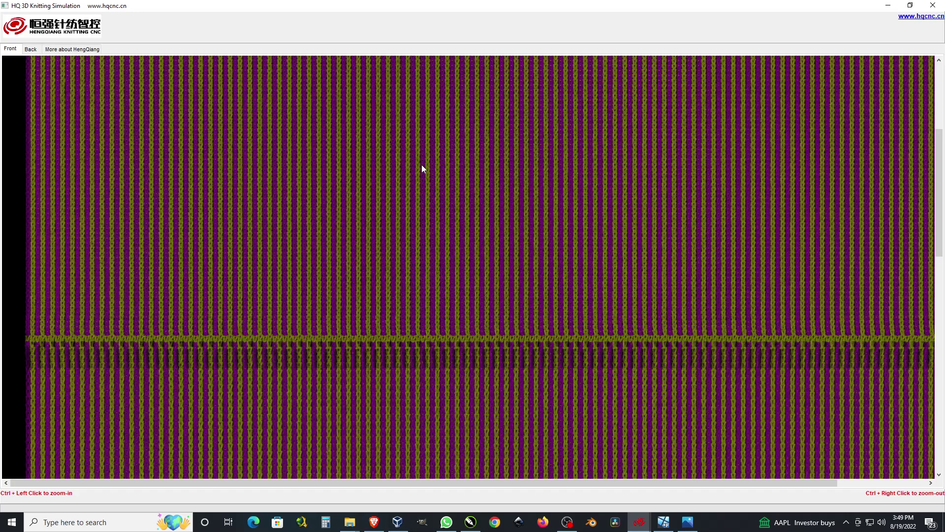
{"action": "scroll", "coordinate": [261, 251], "scroll_direction": "down", "scroll_amount": 12}
{"action": "scroll", "coordinate": [264, 253], "scroll_direction": "up", "scroll_amount": 16}
{"action": "scroll", "coordinate": [264, 252], "scroll_direction": "down", "scroll_amount": 12}
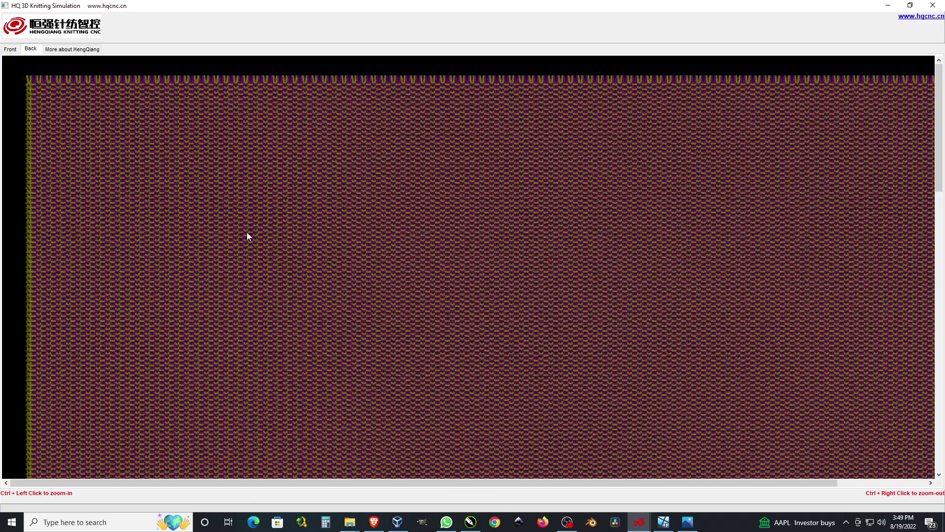
{"action": "scroll", "coordinate": [517, 389], "scroll_direction": "down", "scroll_amount": 5}
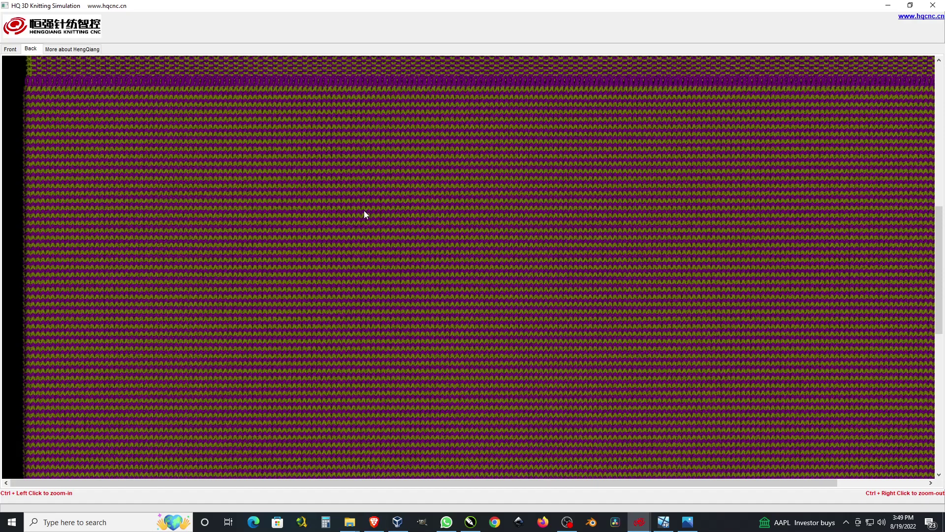
Examine the lower part of the fabric's back in the 3D knitting simulation at closer range and leave the simulation
{"action": "scroll", "coordinate": [288, 212], "scroll_direction": "down", "scroll_amount": 3}
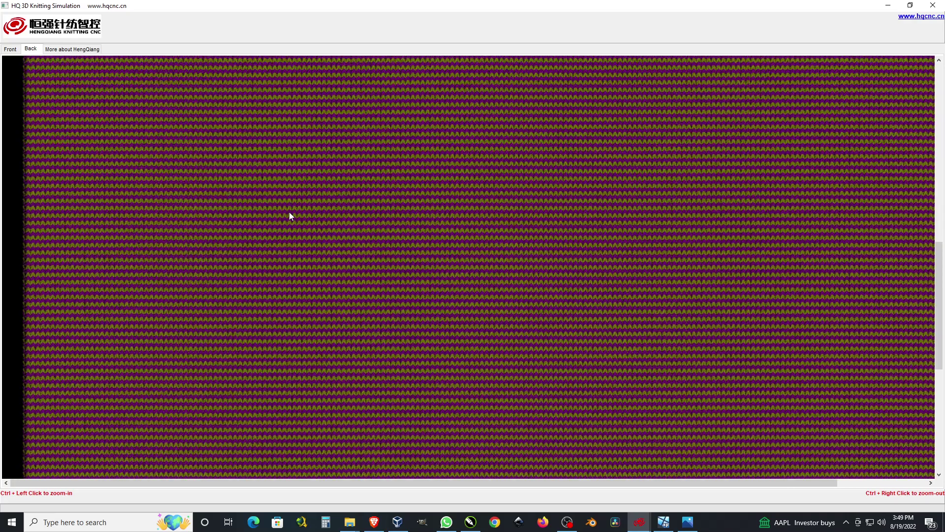
{"action": "left_click", "coordinate": [290, 213], "text": "ctrl"}
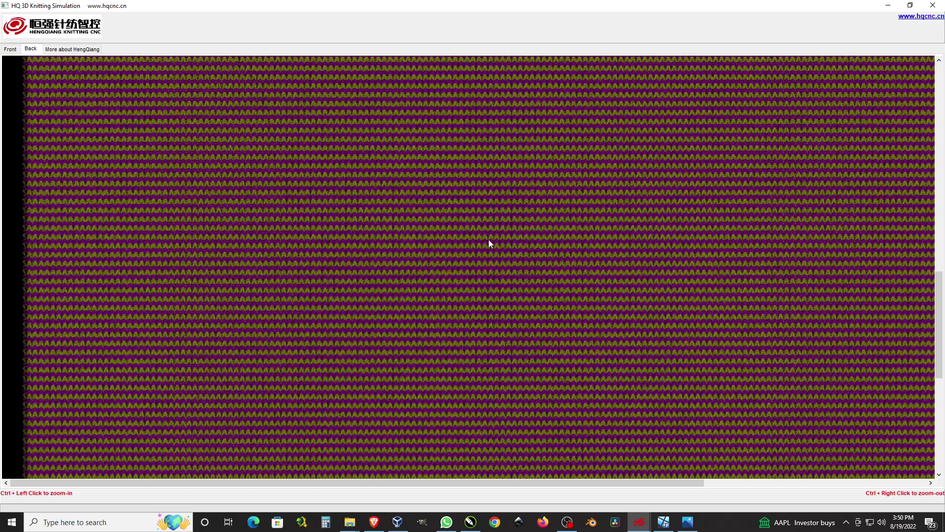
{"action": "left_click", "coordinate": [933, 5]}
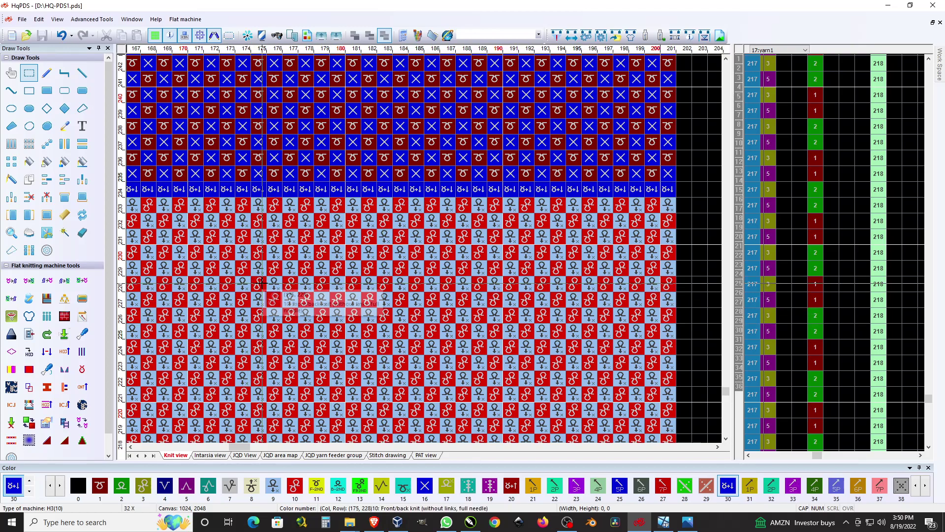
Overwrite the whole fabric body above row 26, across all 200 stitches, with a filled rectangle of colour 1 front knit with transfer action
{"action": "scroll", "coordinate": [269, 286], "scroll_direction": "down", "scroll_amount": 5}
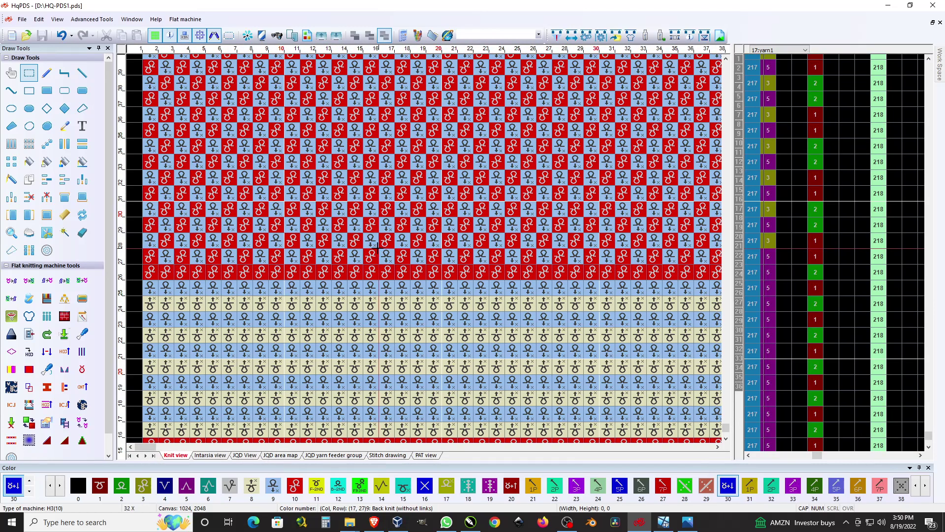
{"action": "scroll", "coordinate": [153, 426], "scroll_direction": "up", "scroll_amount": 5}
{"action": "left_click", "coordinate": [47, 90]}
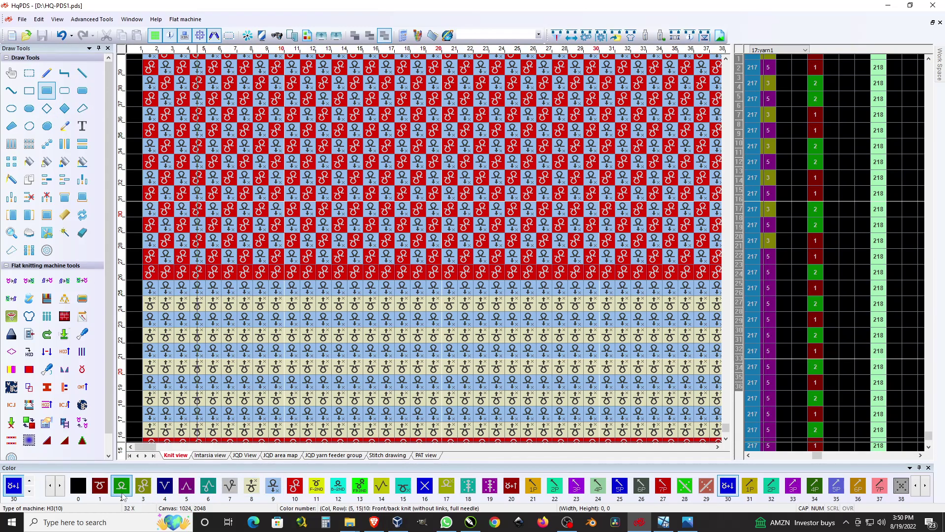
{"action": "left_click", "coordinate": [99, 485]}
{"action": "mouse_move", "coordinate": [153, 256]}
{"action": "left_mouse_down"}
{"action": "mouse_move", "coordinate": [435, 155]}
{"action": "mouse_move", "coordinate": [434, 163]}
{"action": "left_mouse_up"}
{"action": "scroll", "coordinate": [433, 163], "scroll_direction": "down", "scroll_amount": 5}
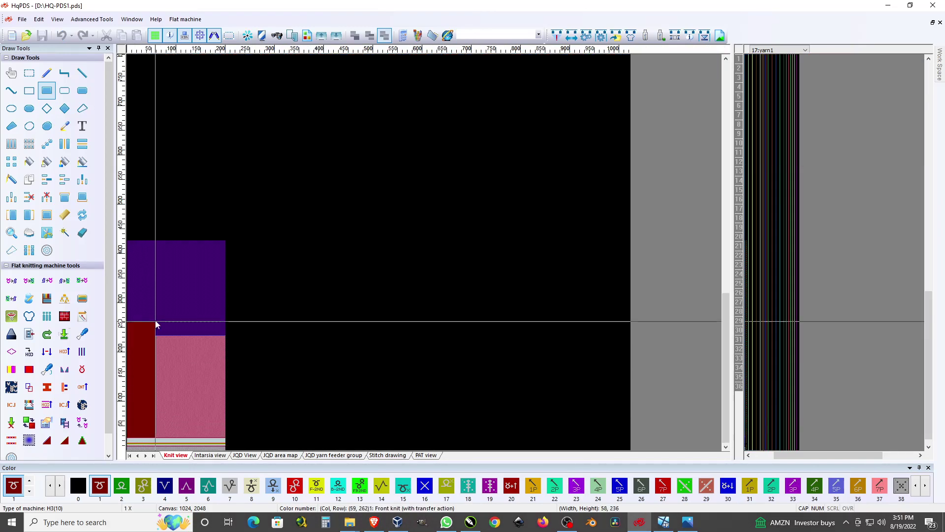
{"action": "scroll", "coordinate": [220, 247], "scroll_direction": "up", "scroll_amount": 5}
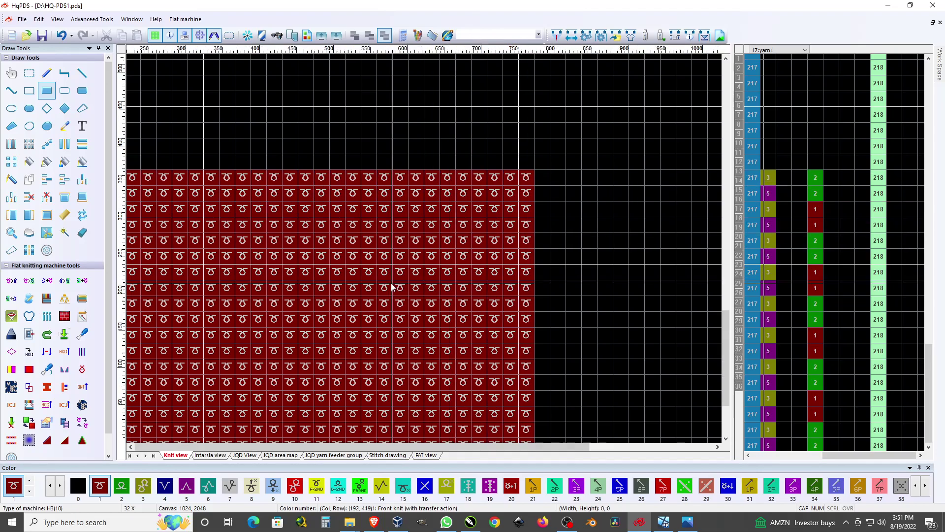
{"action": "scroll", "coordinate": [401, 294], "scroll_direction": "down", "scroll_amount": 5}
{"action": "scroll", "coordinate": [131, 438], "scroll_direction": "up", "scroll_amount": 5}
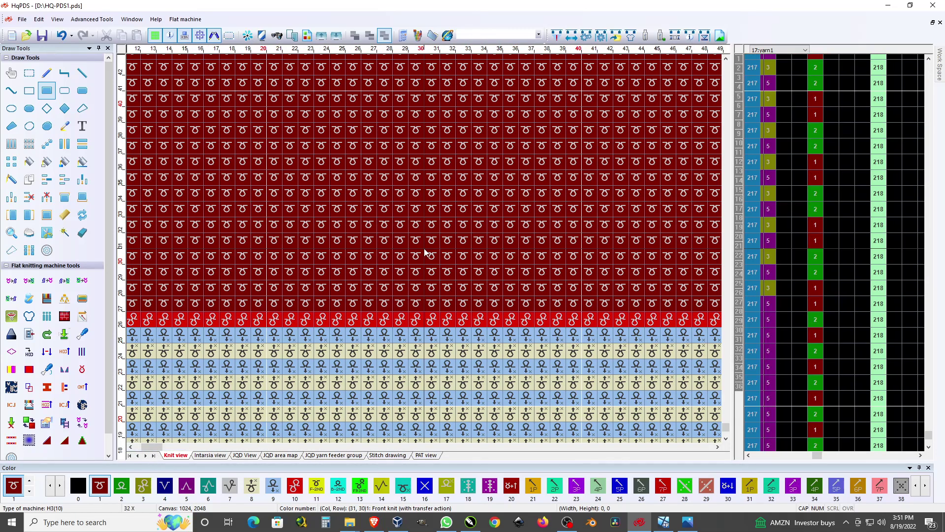
Set body mark 8 on row 27, the first body row, in the yarn3 function line
{"action": "left_click_drag", "start_coordinate": [152, 447], "coordinate": [143, 447]}
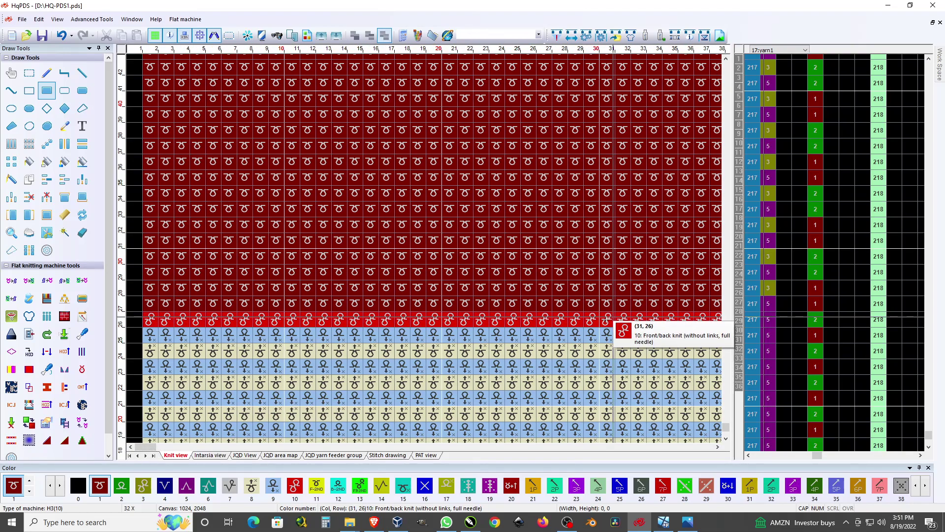
{"action": "left_click_drag", "start_coordinate": [166, 449], "coordinate": [247, 447]}
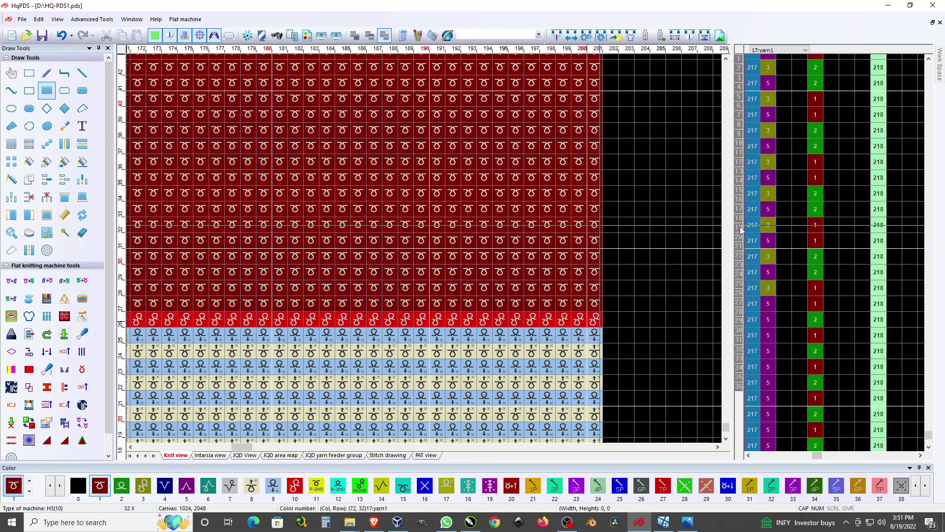
{"action": "scroll", "coordinate": [741, 230], "scroll_direction": "right", "scroll_amount": 2}
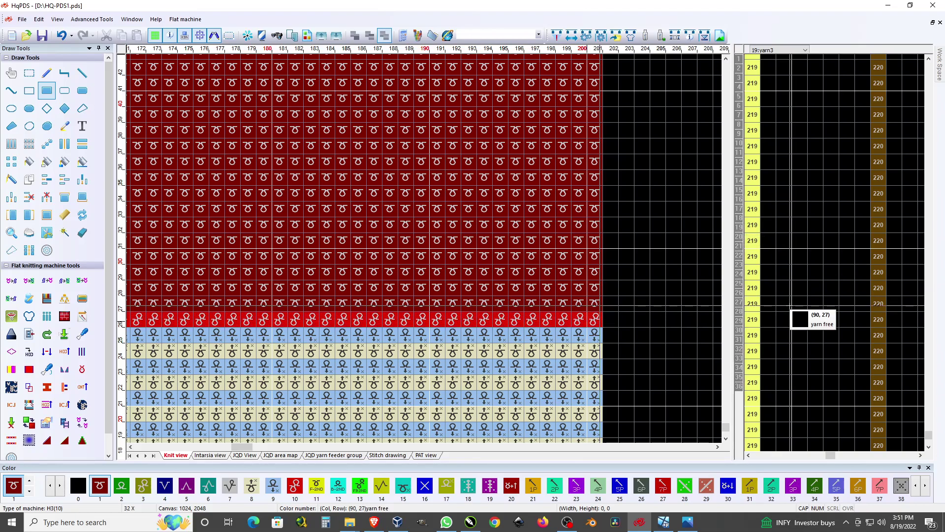
{"action": "right_click", "coordinate": [769, 307]}
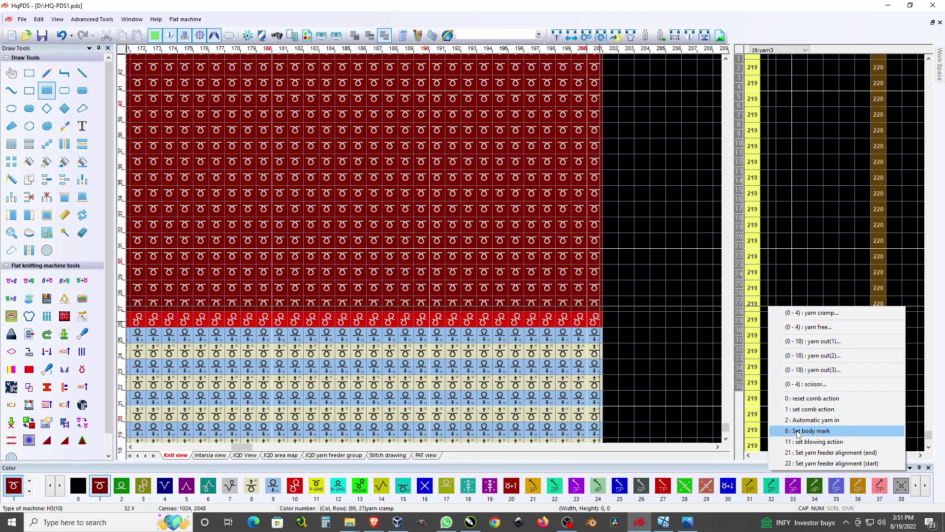
{"action": "left_click", "coordinate": [830, 432]}
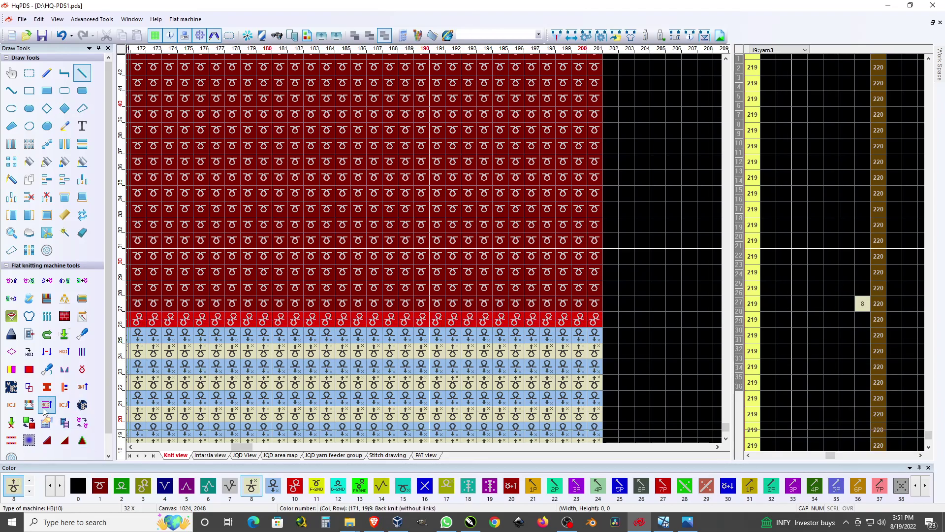
Replace the startup using Common knit for the body, with 4 ribbings and Ribbing F
{"action": "left_click", "coordinate": [64, 423]}
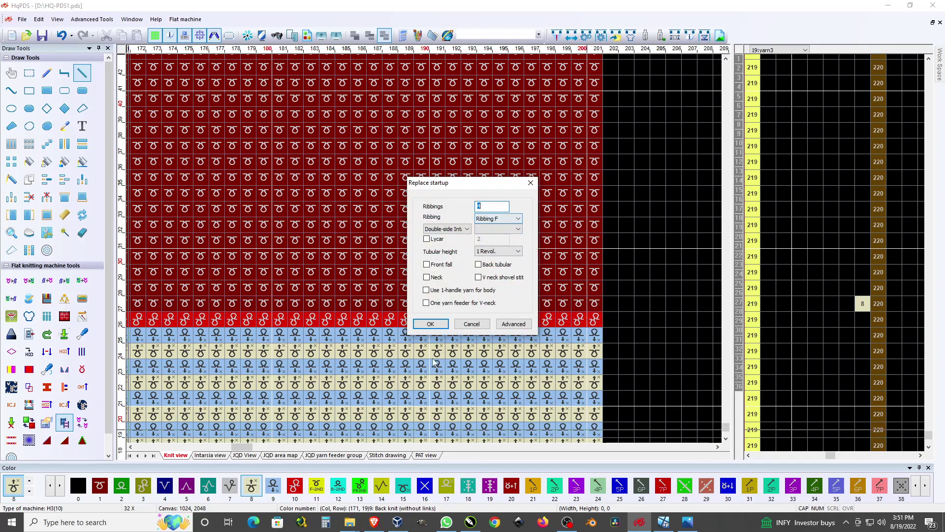
{"action": "left_click", "coordinate": [435, 230]}
{"action": "left_click", "coordinate": [433, 237]}
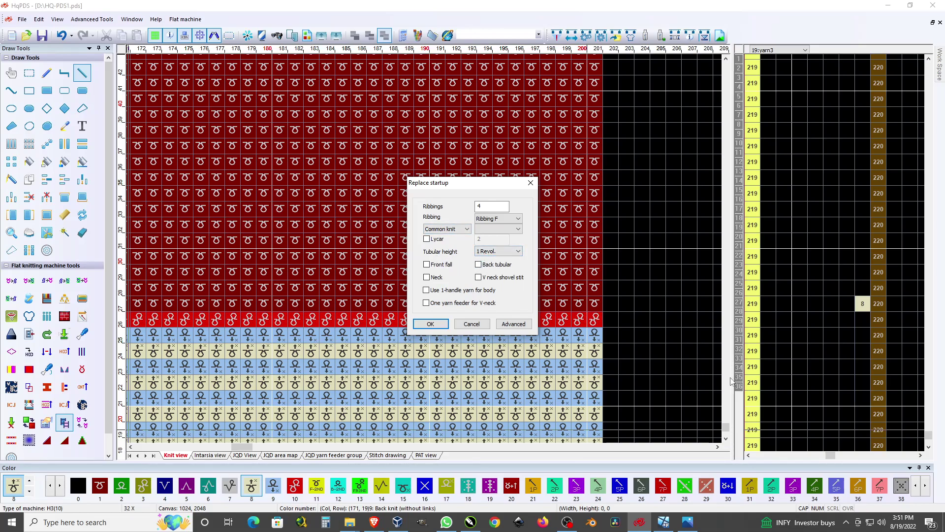
{"action": "left_click", "coordinate": [728, 426]}
{"action": "left_click", "coordinate": [429, 324]}
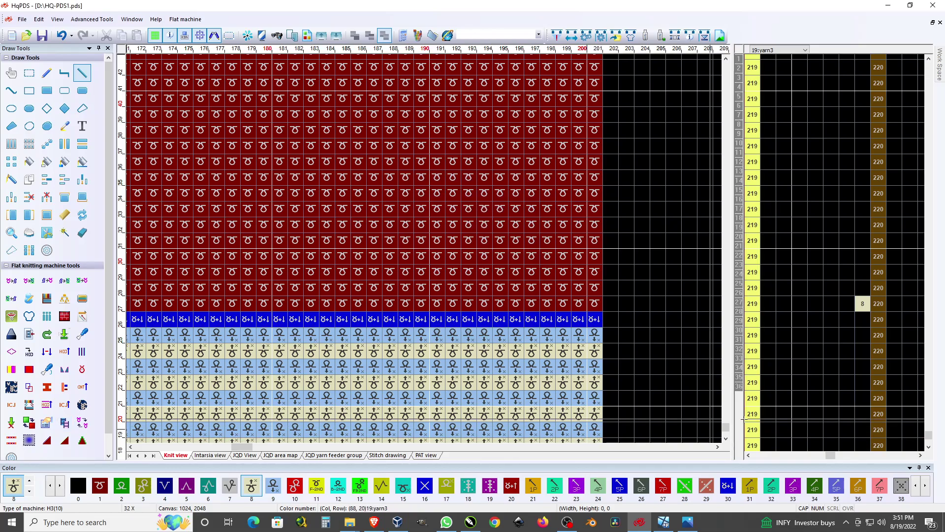
{"action": "left_click", "coordinate": [726, 433]}
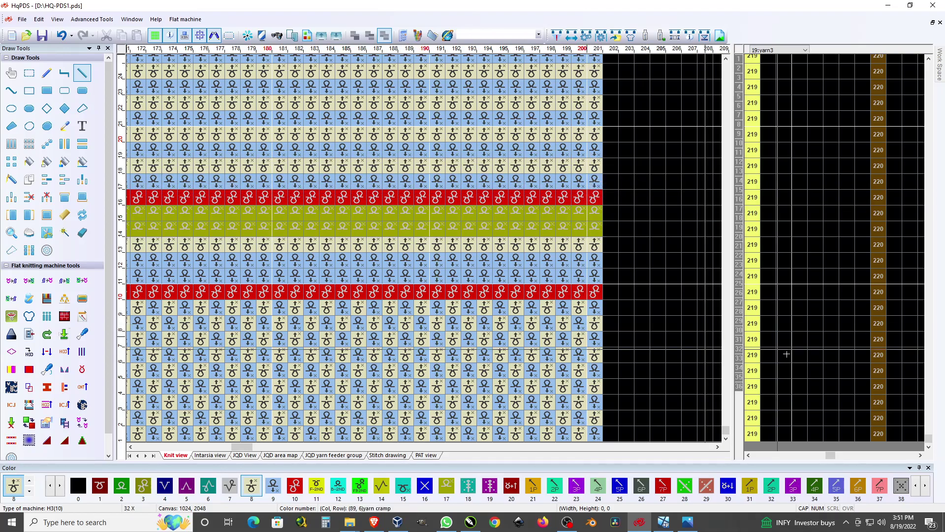
Draw three nested chevrons of colour 2 back knit on rows 27 to 34, centred on column 9 at the body's lower-left corner
{"action": "scroll", "coordinate": [727, 434], "scroll_direction": "up", "scroll_amount": 8}
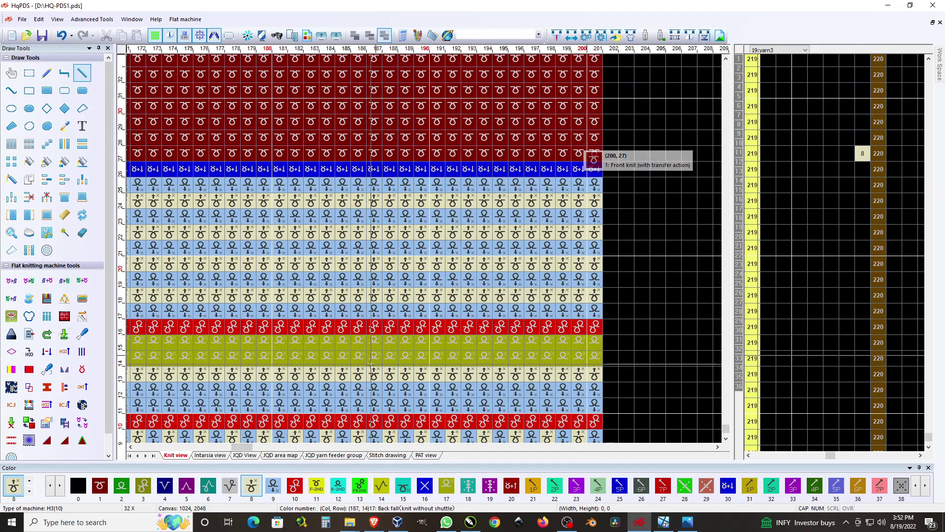
{"action": "left_click_drag", "start_coordinate": [236, 447], "coordinate": [143, 447]}
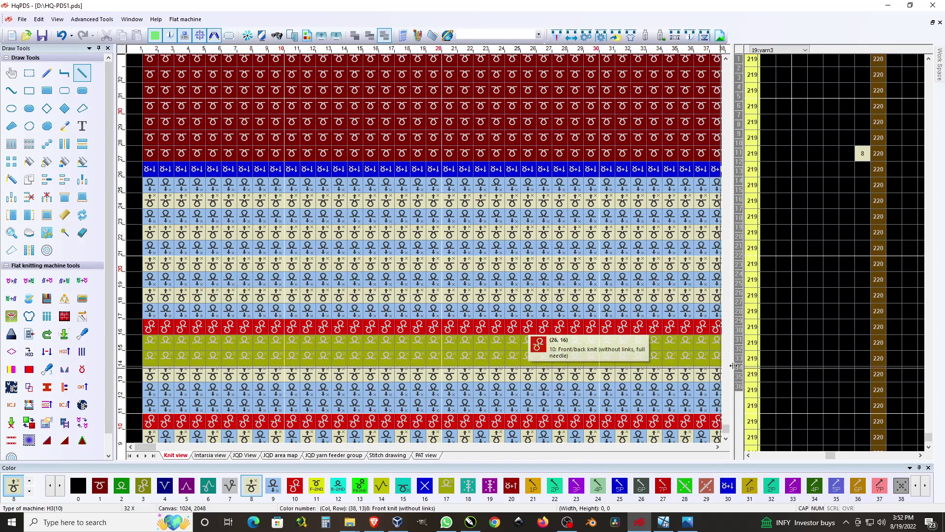
{"action": "scroll", "coordinate": [727, 433], "scroll_direction": "up", "scroll_amount": 1}
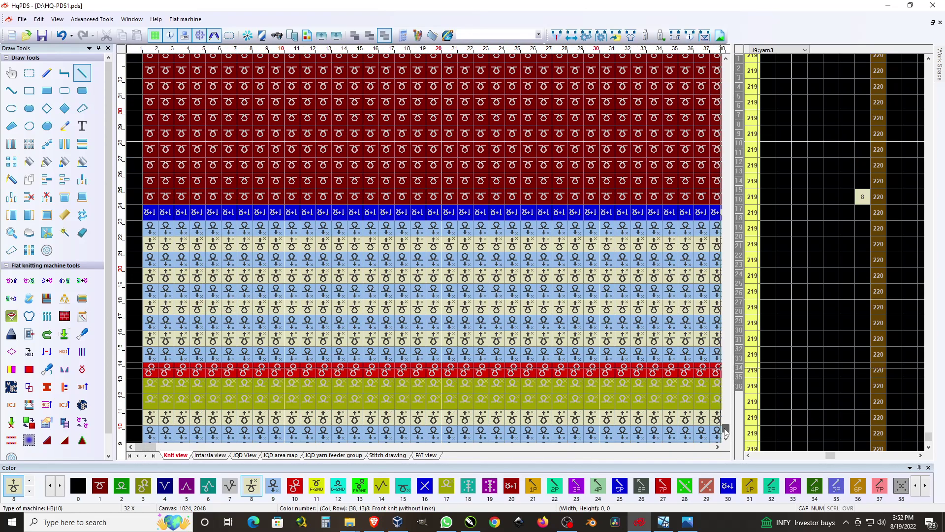
{"action": "scroll", "coordinate": [726, 434], "scroll_direction": "up", "scroll_amount": 5}
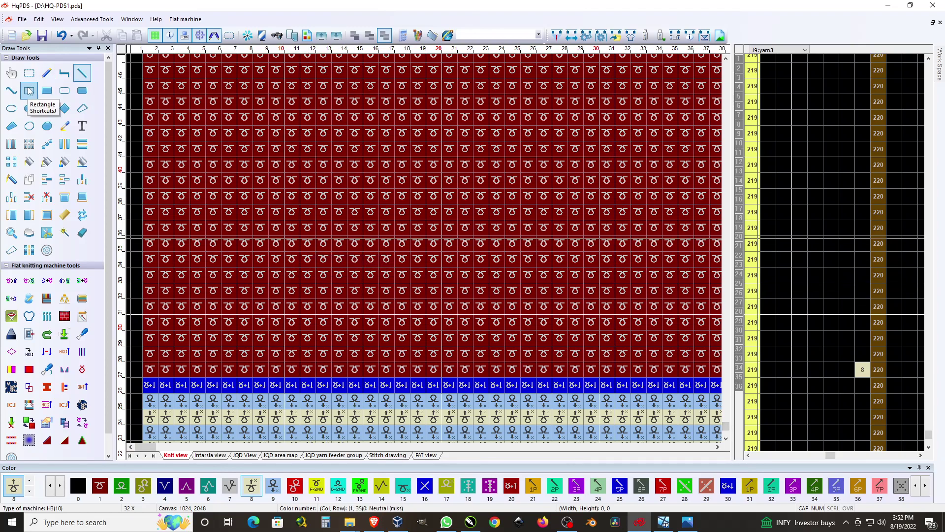
{"action": "left_click", "coordinate": [122, 486]}
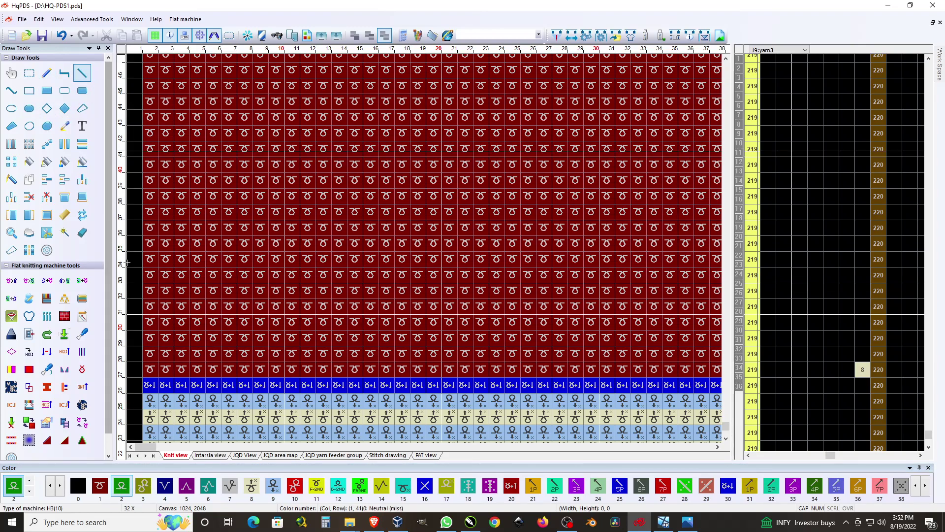
{"action": "mouse_move", "coordinate": [150, 369]}
{"action": "left_mouse_down"}
{"action": "mouse_move", "coordinate": [261, 259]}
{"action": "mouse_move", "coordinate": [293, 290]}
{"action": "mouse_move", "coordinate": [325, 352]}
{"action": "mouse_move", "coordinate": [351, 373]}
{"action": "mouse_move", "coordinate": [370, 369]}
{"action": "left_mouse_up"}
{"action": "left_click_drag", "start_coordinate": [181, 368], "coordinate": [324, 354]}
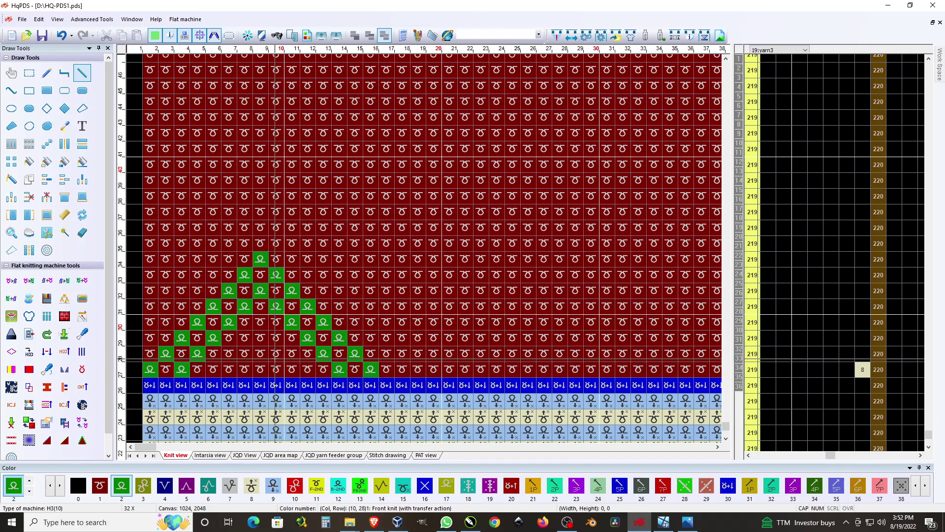
{"action": "mouse_move", "coordinate": [268, 345]}
{"action": "left_mouse_down"}
{"action": "mouse_move", "coordinate": [292, 368]}
{"action": "mouse_move", "coordinate": [245, 361]}
{"action": "mouse_move", "coordinate": [231, 375]}
{"action": "left_mouse_up"}
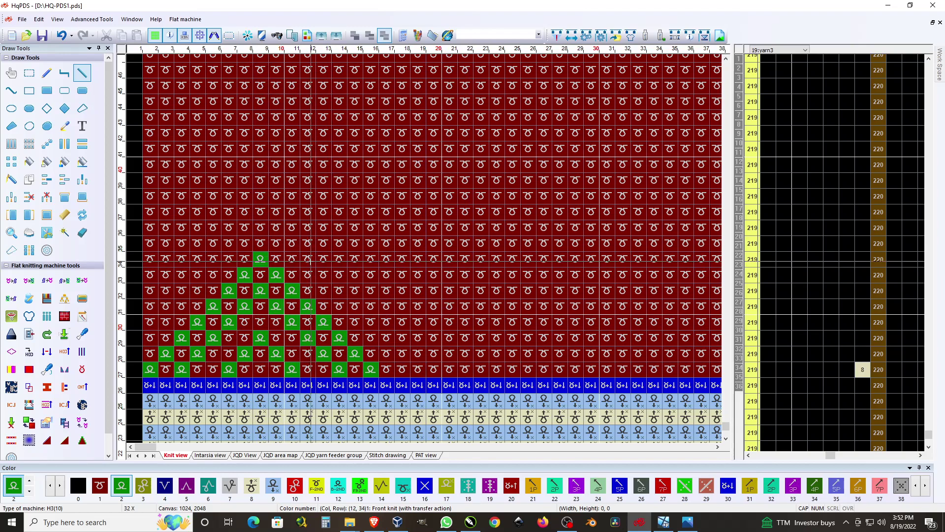
Draw four descending colour 2 diagonals from row 34 to row 27, starting at columns 12, 13, 16 and 17
{"action": "mouse_move", "coordinate": [308, 260]}
{"action": "left_mouse_down"}
{"action": "mouse_move", "coordinate": [386, 354]}
{"action": "mouse_move", "coordinate": [416, 372]}
{"action": "left_mouse_up"}
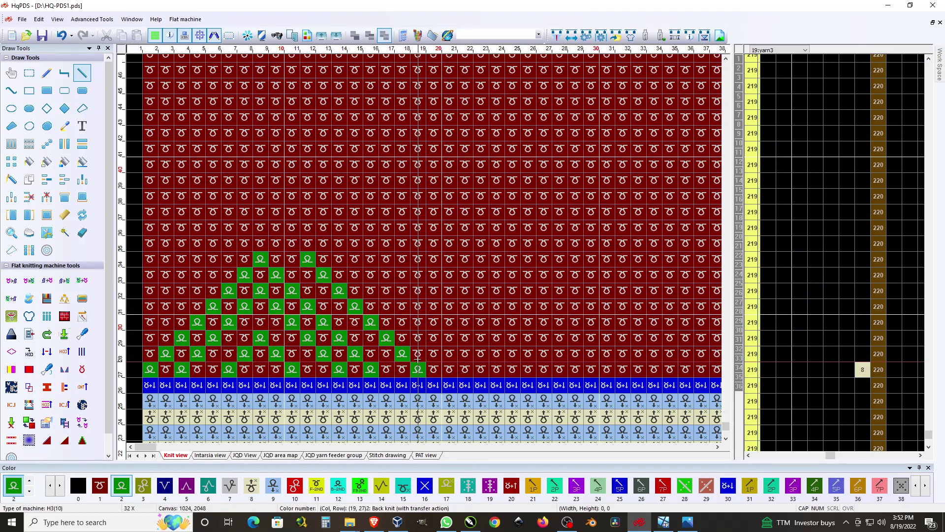
{"action": "left_click_drag", "start_coordinate": [323, 259], "coordinate": [434, 369]}
{"action": "left_click_drag", "start_coordinate": [371, 258], "coordinate": [481, 369]}
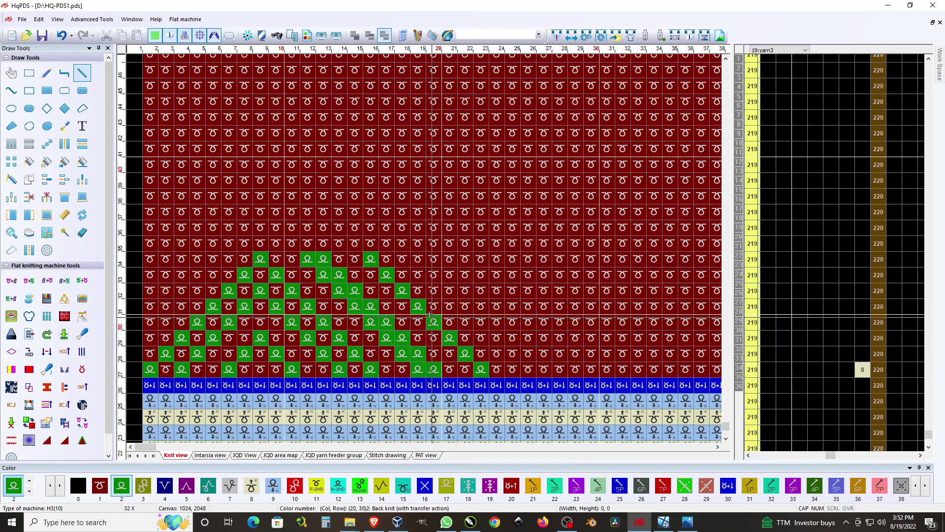
{"action": "left_click_drag", "start_coordinate": [384, 259], "coordinate": [496, 369]}
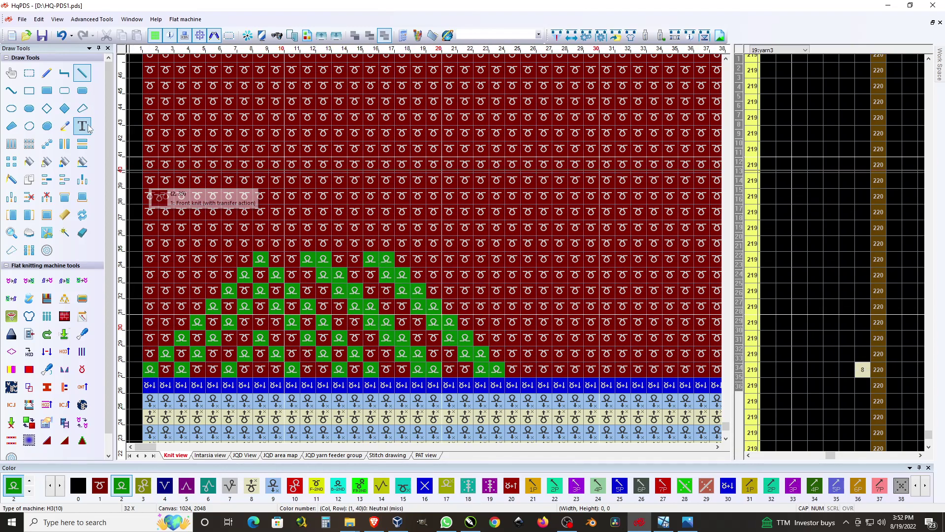
Select the 9×8 block from column 9 to 17 on rows 27 to 34 and place a mirrored copy overlapping at column 17
{"action": "left_click", "coordinate": [32, 79]}
{"action": "left_click", "coordinate": [262, 377]}
{"action": "left_click_drag", "start_coordinate": [262, 376], "coordinate": [392, 256]}
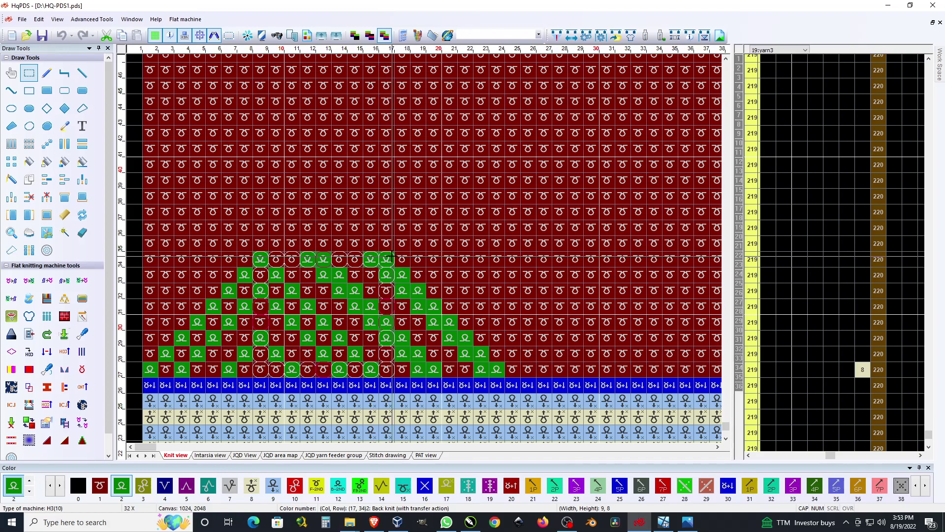
{"action": "mouse_move", "coordinate": [393, 259]}
{"action": "left_mouse_down"}
{"action": "mouse_move", "coordinate": [423, 256]}
{"action": "mouse_move", "coordinate": [71, 152]}
{"action": "left_mouse_up"}
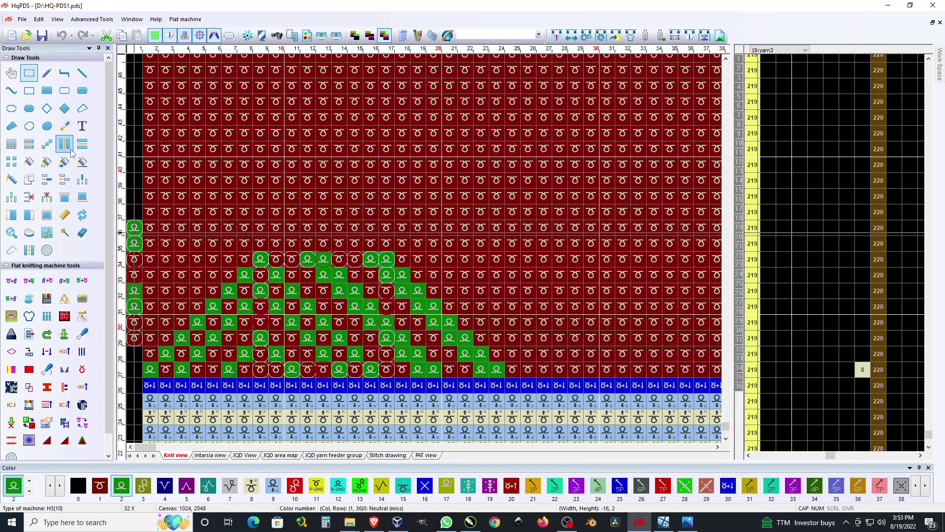
{"action": "left_click", "coordinate": [12, 163]}
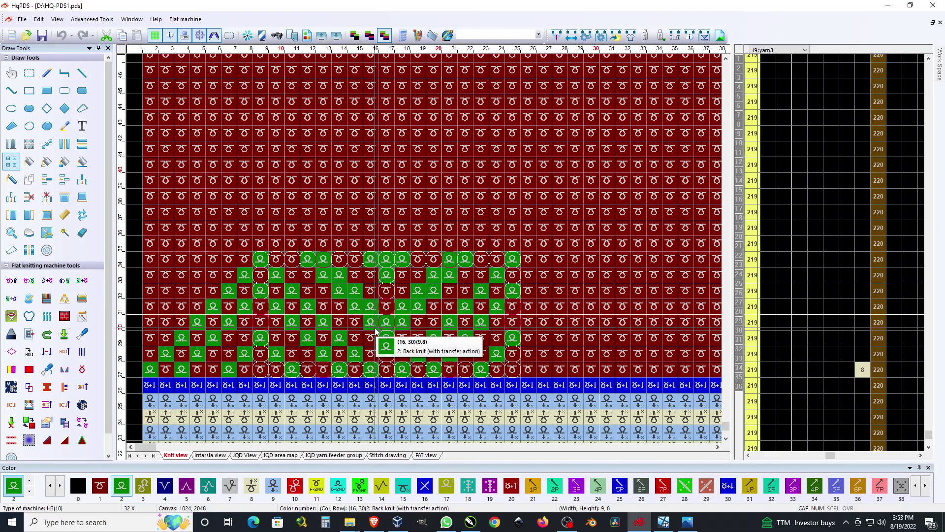
{"action": "key", "text": "Escape"}
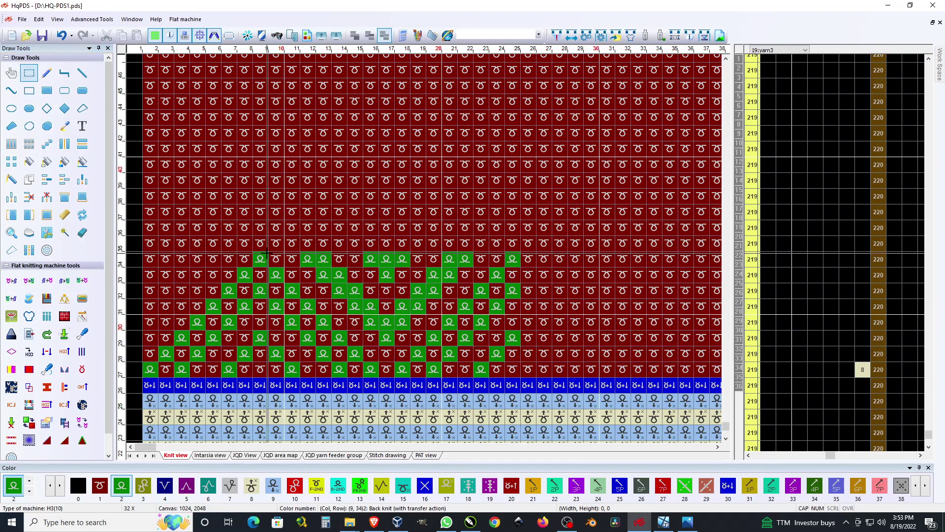
Copy the 16×8 chevron block starting at column 9 to the body's lower-left corner and tile it across the whole body
{"action": "left_click_drag", "start_coordinate": [259, 259], "coordinate": [497, 369]}
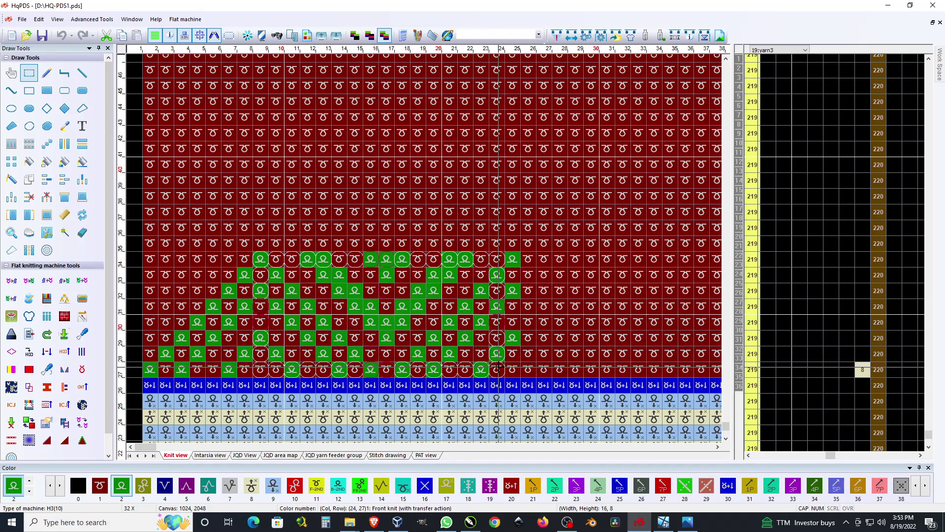
{"action": "left_click_drag", "start_coordinate": [258, 370], "coordinate": [153, 369]}
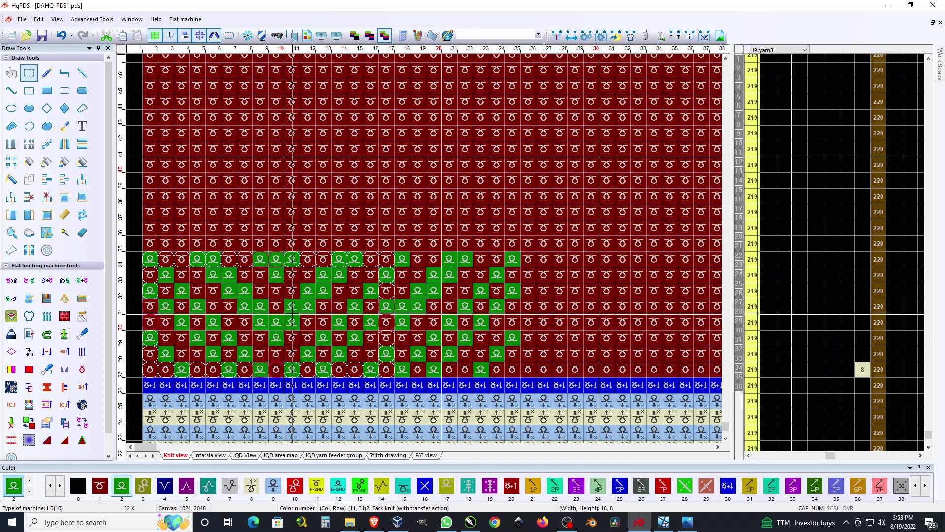
{"action": "left_click_drag", "start_coordinate": [290, 325], "coordinate": [626, 129]}
{"action": "scroll", "coordinate": [463, 128], "scroll_direction": "down", "scroll_amount": 5}
{"action": "scroll", "coordinate": [222, 251], "scroll_direction": "up", "scroll_amount": 5}
{"action": "scroll", "coordinate": [407, 315], "scroll_direction": "down", "scroll_amount": 4}
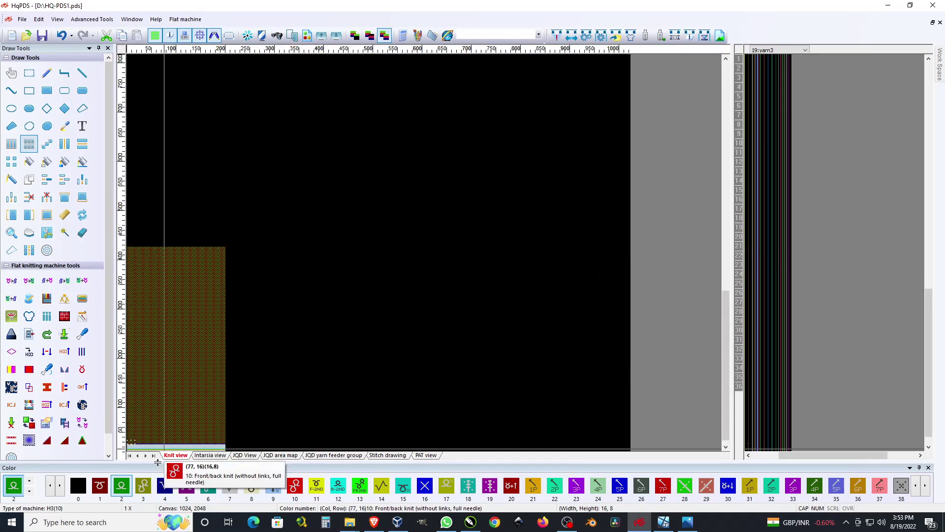
{"action": "scroll", "coordinate": [247, 382], "scroll_direction": "up", "scroll_amount": 4}
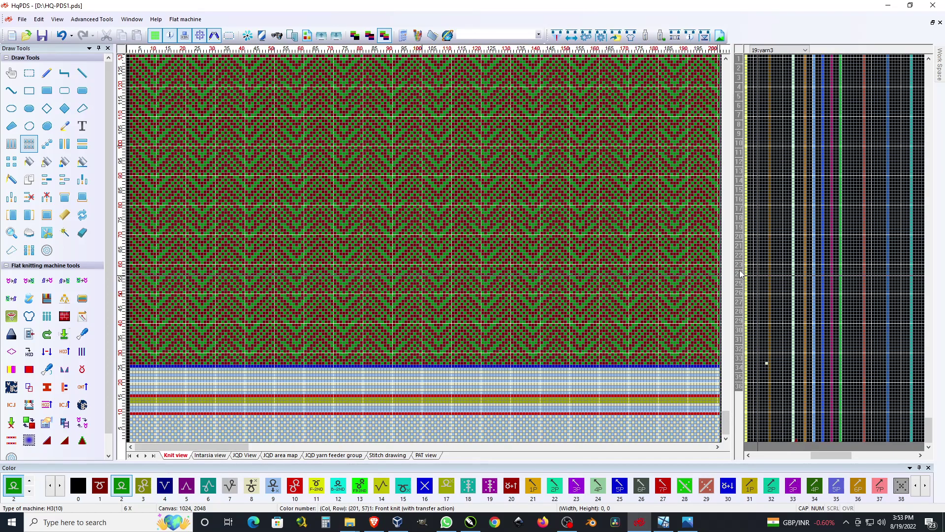
Set an end mark at row 102 in the end function line
{"action": "scroll", "coordinate": [742, 260], "scroll_direction": "down", "scroll_amount": 2}
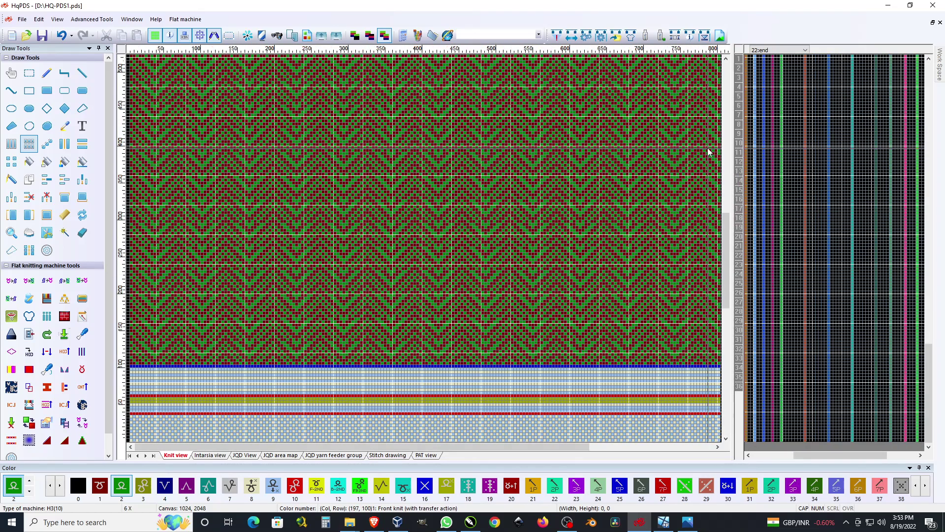
{"action": "scroll", "coordinate": [224, 401], "scroll_direction": "down", "scroll_amount": 5}
{"action": "scroll", "coordinate": [225, 405], "scroll_direction": "up", "scroll_amount": 5}
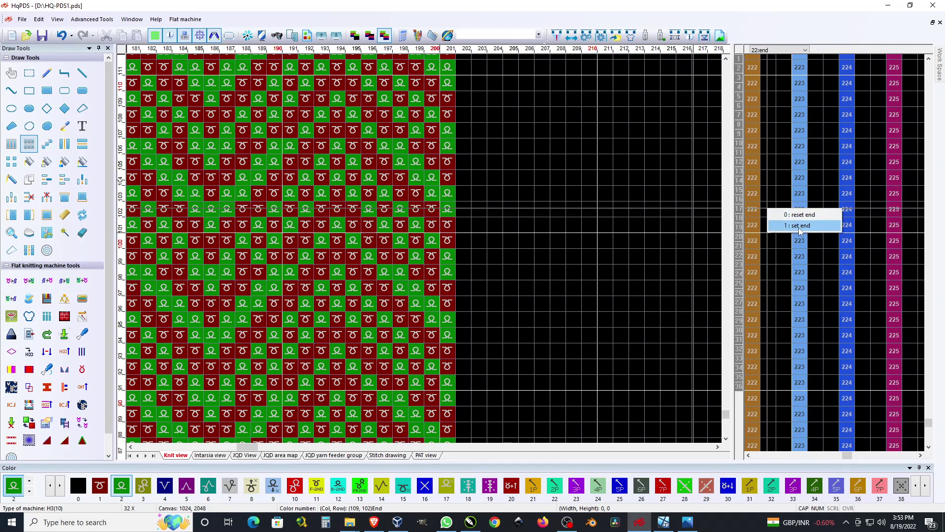
{"action": "left_click", "coordinate": [799, 226]}
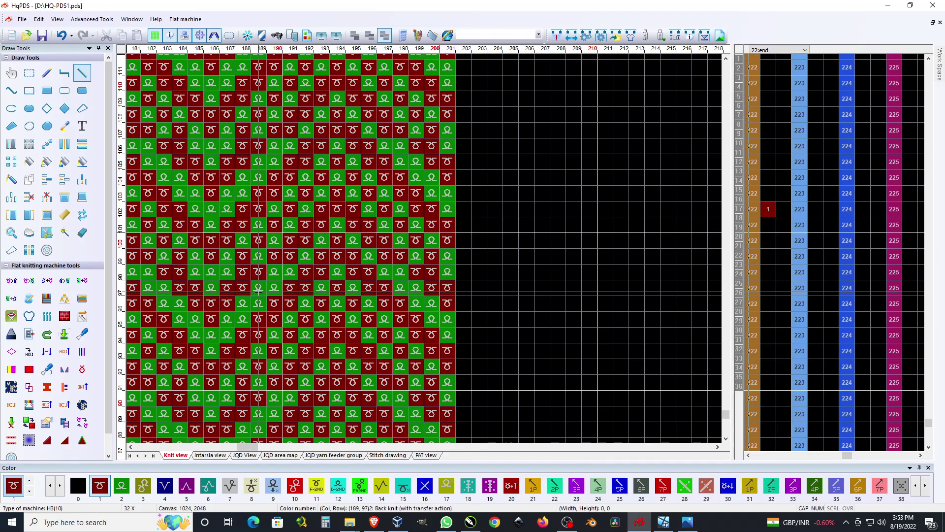
Select the 200×400 chevron body and replace colour 1 with 167 and colour 2 with 168, the two front knitting jacquard colours
{"action": "scroll", "coordinate": [213, 422], "scroll_direction": "down", "scroll_amount": 5}
{"action": "scroll", "coordinate": [132, 439], "scroll_direction": "up", "scroll_amount": 5}
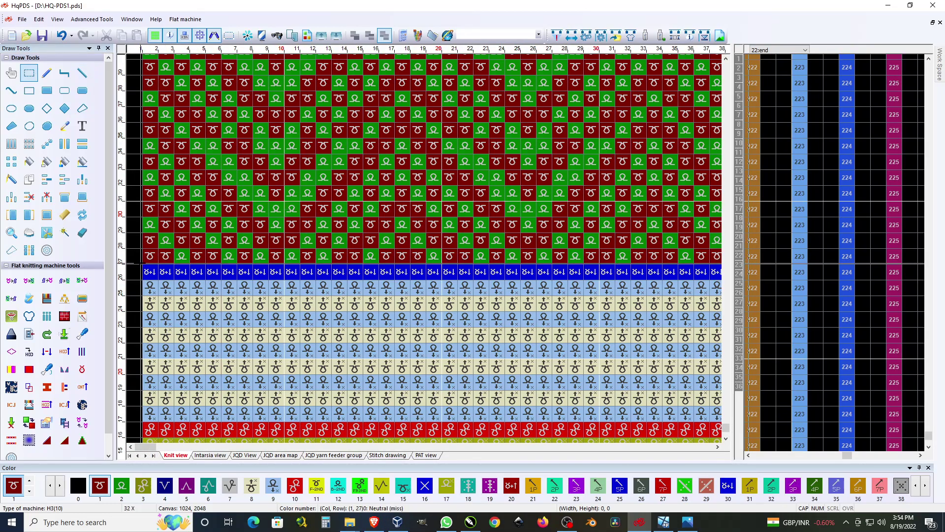
{"action": "scroll", "coordinate": [133, 436], "scroll_direction": "down", "scroll_amount": 5}
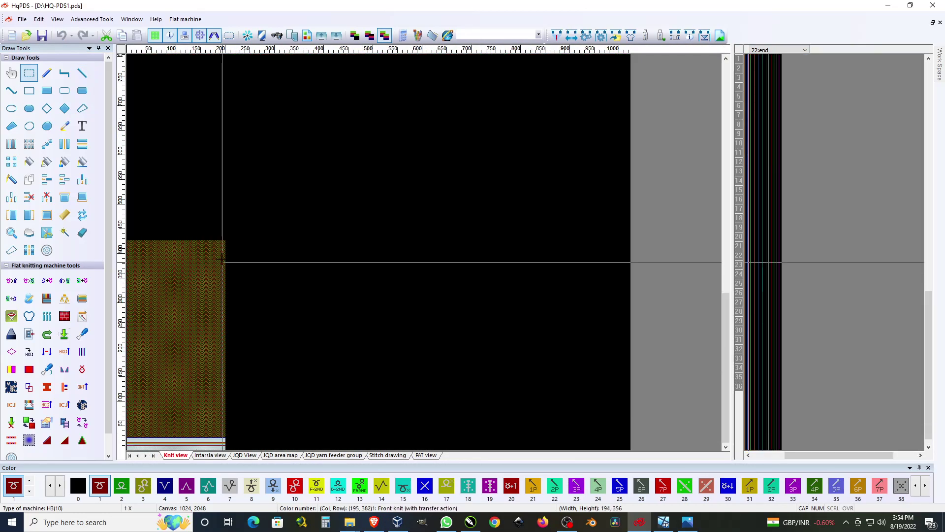
{"action": "scroll", "coordinate": [222, 251], "scroll_direction": "up", "scroll_amount": 5}
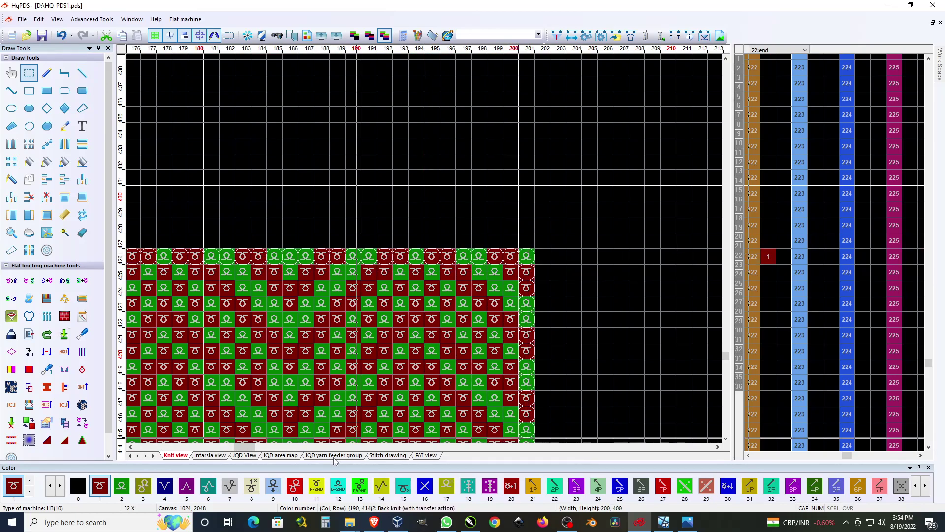
{"action": "scroll", "coordinate": [319, 414], "scroll_direction": "down", "scroll_amount": 5}
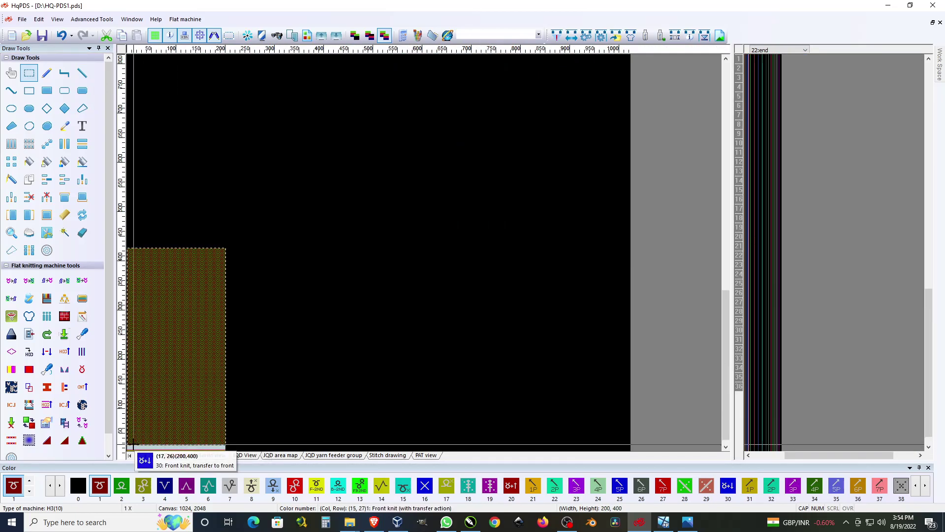
{"action": "scroll", "coordinate": [134, 434], "scroll_direction": "up", "scroll_amount": 5}
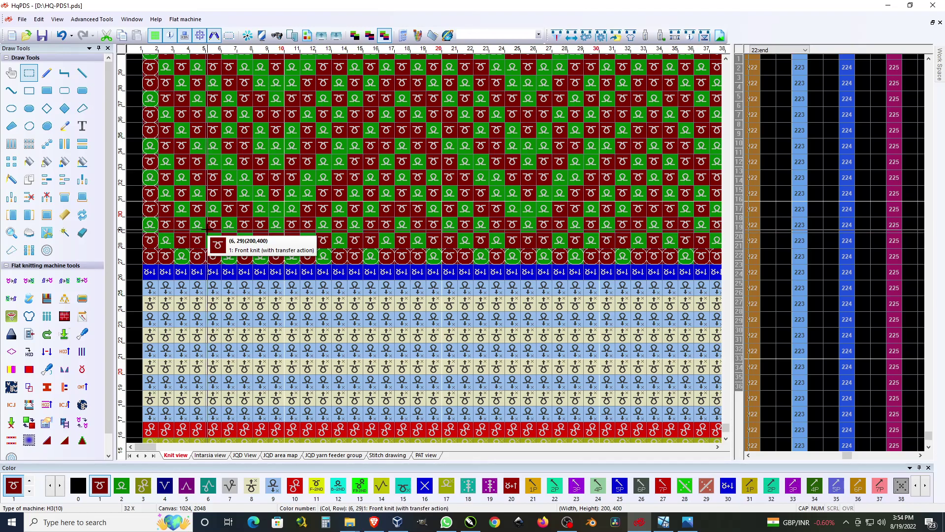
{"action": "left_click", "coordinate": [208, 230]}
{"action": "left_click", "coordinate": [502, 92]}
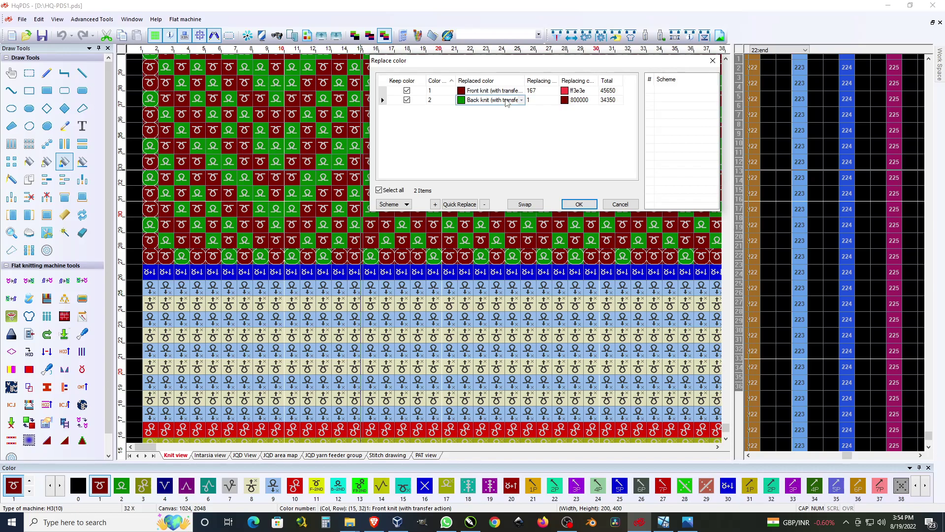
{"action": "left_click", "coordinate": [579, 204]}
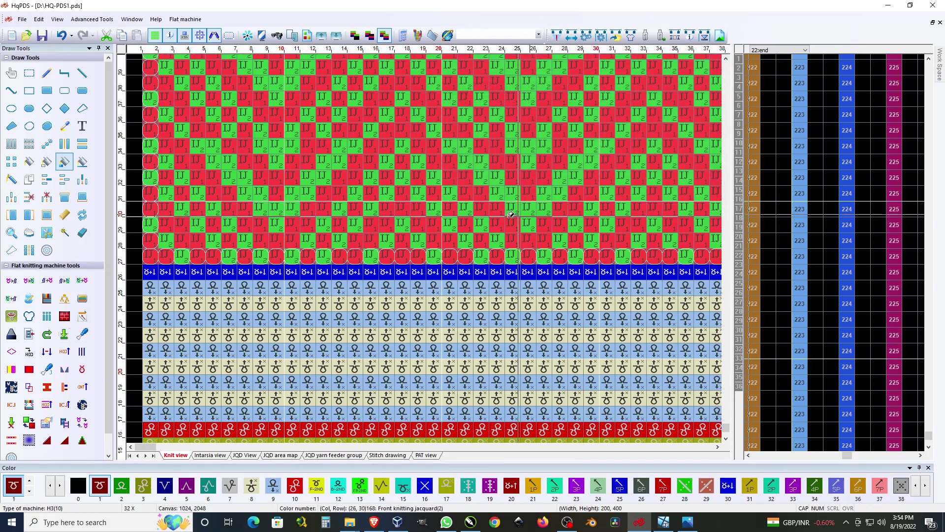
Set the weave mode on row 27 to 2Colors with the empty needle option and enter 1 in its third cell
{"action": "left_click", "coordinate": [741, 205]}
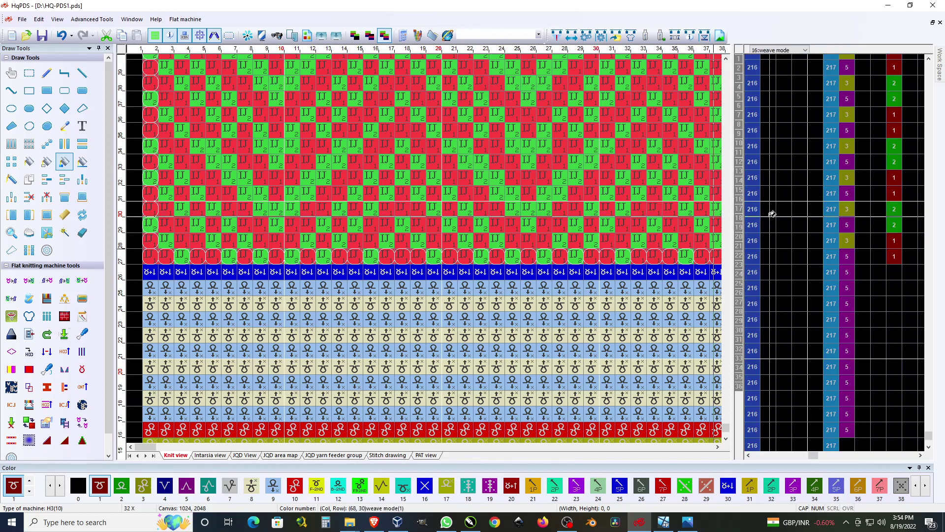
{"action": "right_click", "coordinate": [769, 264]}
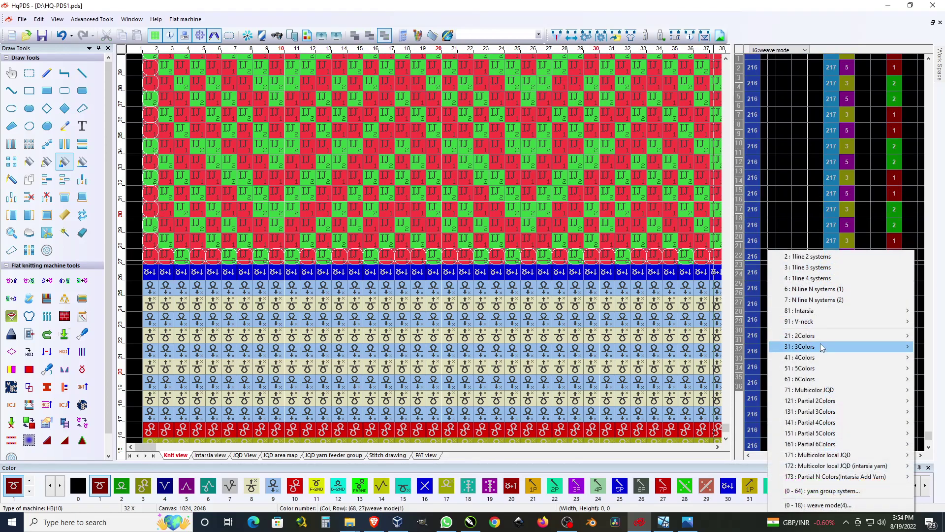
{"action": "mouse_move", "coordinate": [798, 337]}
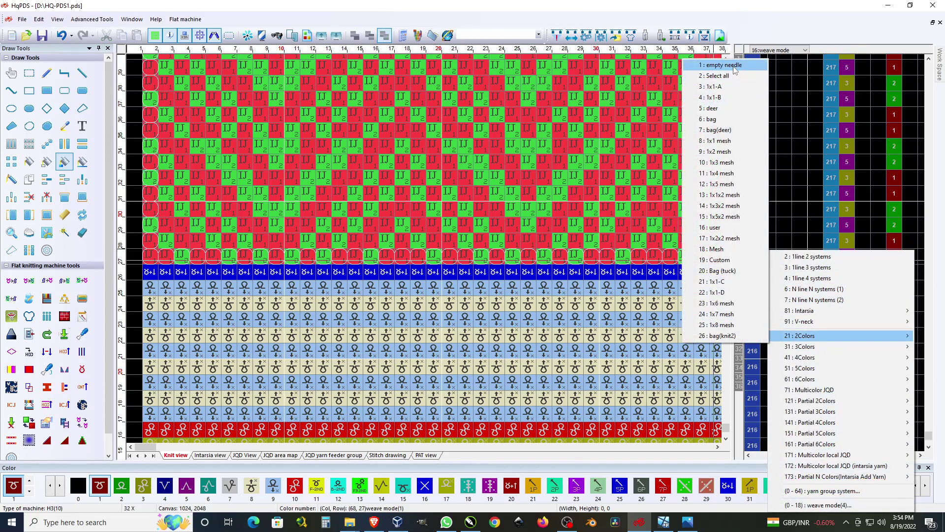
{"action": "left_click", "coordinate": [735, 66]}
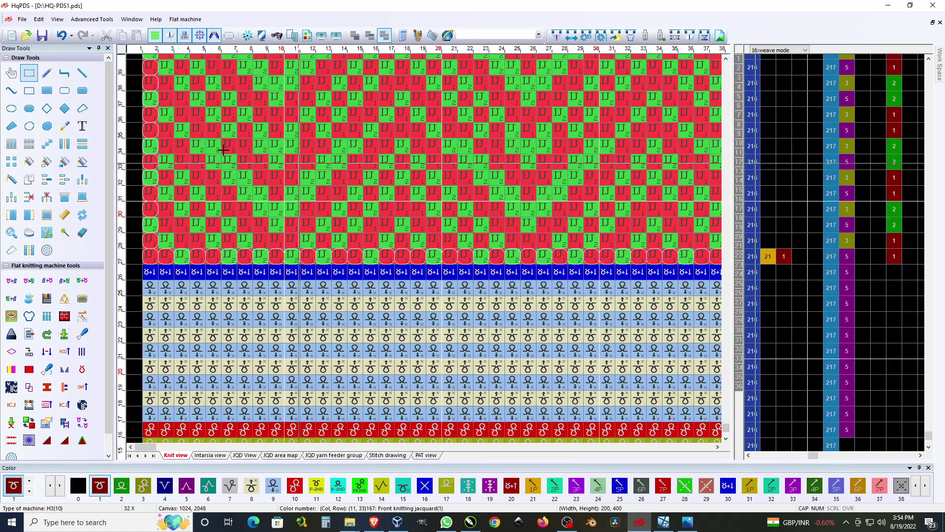
{"action": "left_click", "coordinate": [49, 77]}
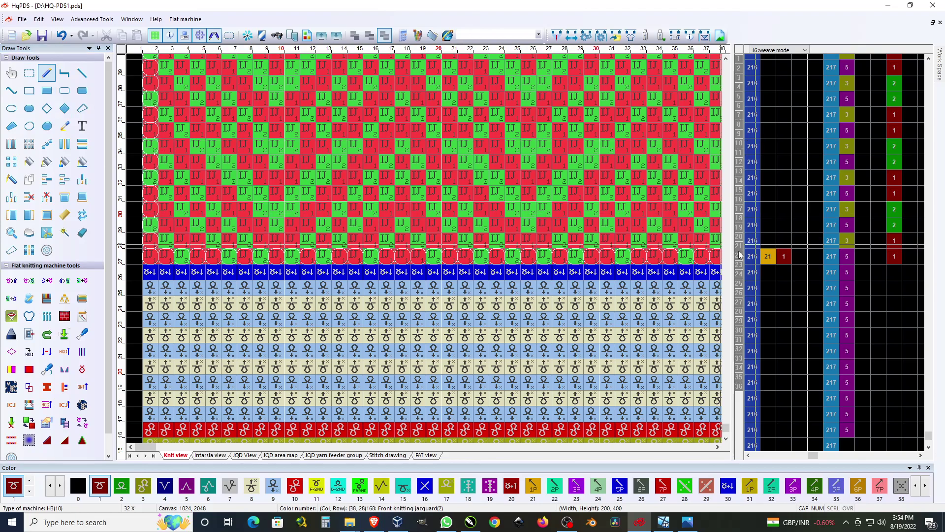
{"action": "left_click", "coordinate": [800, 257]}
Tile row 27's three-cell weave mode setting 21, 1, 1 upward along all body rows to row 426
{"action": "left_click", "coordinate": [28, 74]}
{"action": "left_click", "coordinate": [767, 257]}
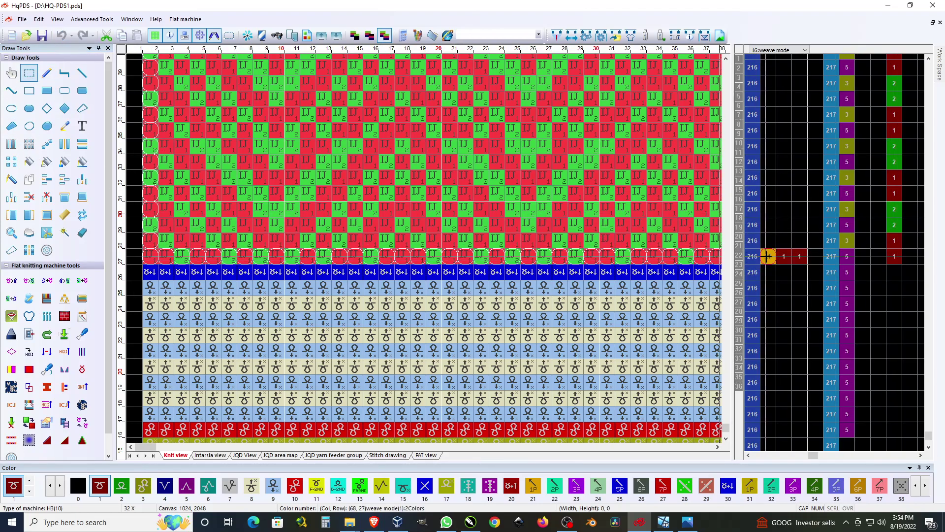
{"action": "mouse_move", "coordinate": [801, 256]}
{"action": "left_mouse_down"}
{"action": "mouse_move", "coordinate": [781, 132]}
{"action": "mouse_move", "coordinate": [746, 424]}
{"action": "mouse_move", "coordinate": [750, 244]}
{"action": "mouse_move", "coordinate": [841, 257]}
{"action": "mouse_move", "coordinate": [799, 238]}
{"action": "left_mouse_up"}
{"action": "key", "text": "a"}
{"action": "key", "text": "1"}
{"action": "key", "text": "6"}
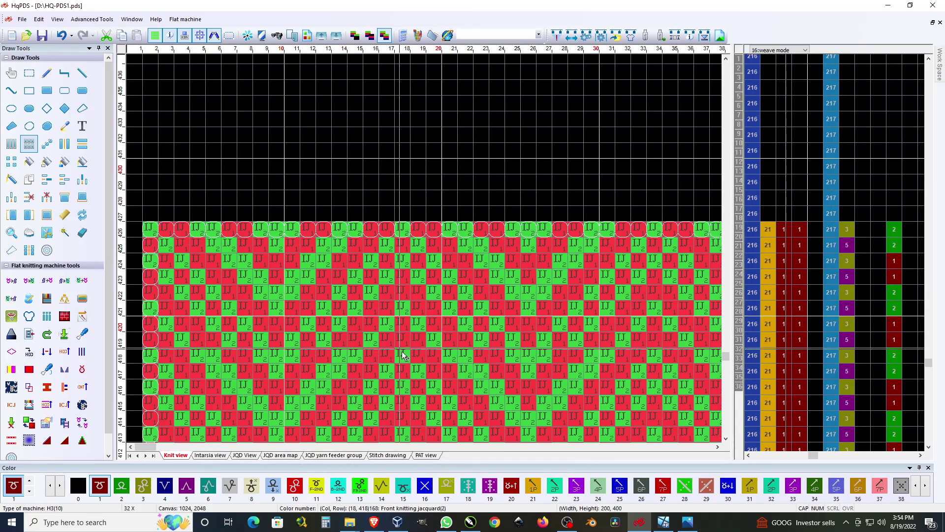
{"action": "key", "text": "1"}
{"action": "key", "text": "6"}
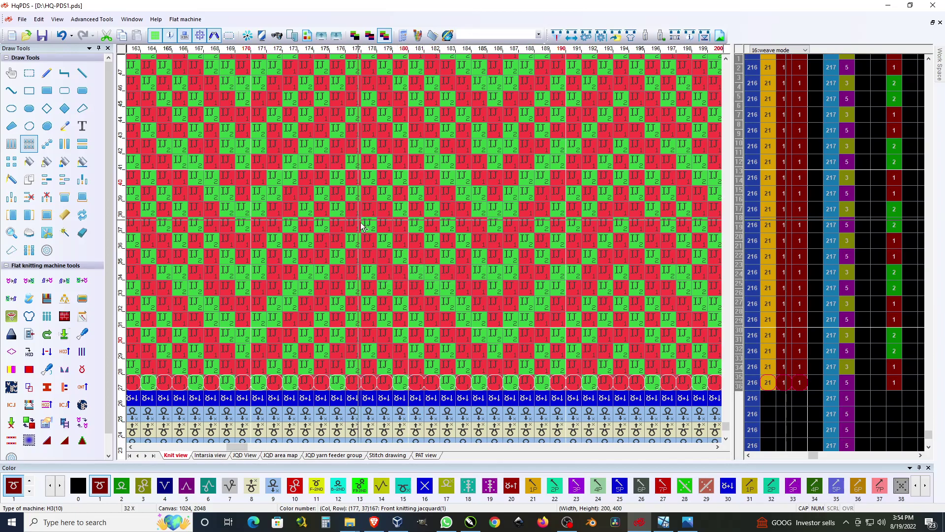
Apply the IC/U user-defined colour 99 to the jacquard body rows and accept the yarn feeder group settings
{"action": "left_click_drag", "start_coordinate": [238, 446], "coordinate": [147, 448]}
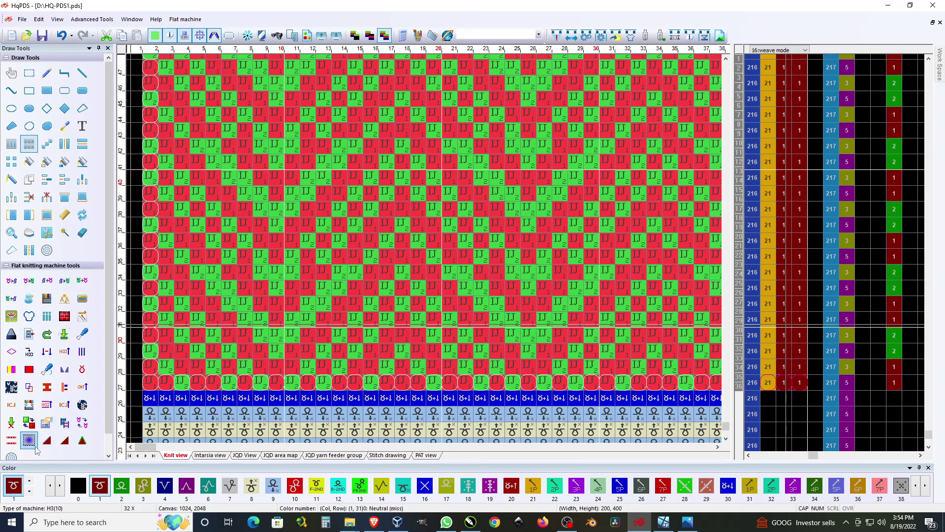
{"action": "left_click", "coordinate": [13, 409]}
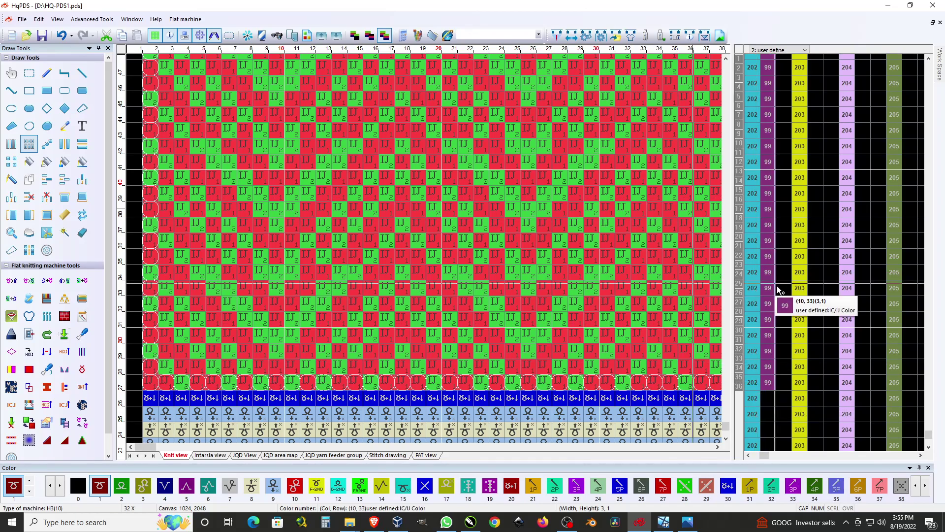
{"action": "left_click", "coordinate": [584, 39]}
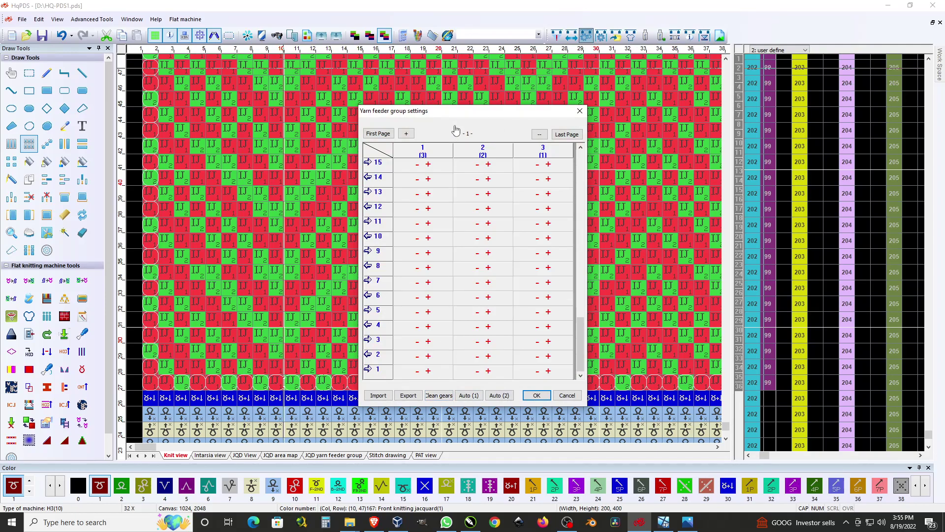
{"action": "left_click", "coordinate": [536, 396]}
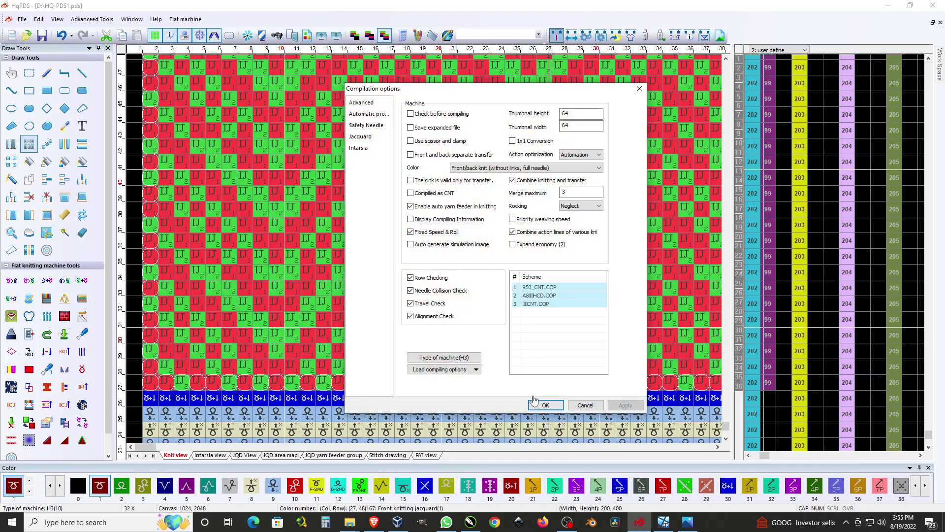
Compile the pattern with the current options, then examine the fabric's back and front in the 3D knitting simulation
{"action": "left_click", "coordinate": [546, 405]}
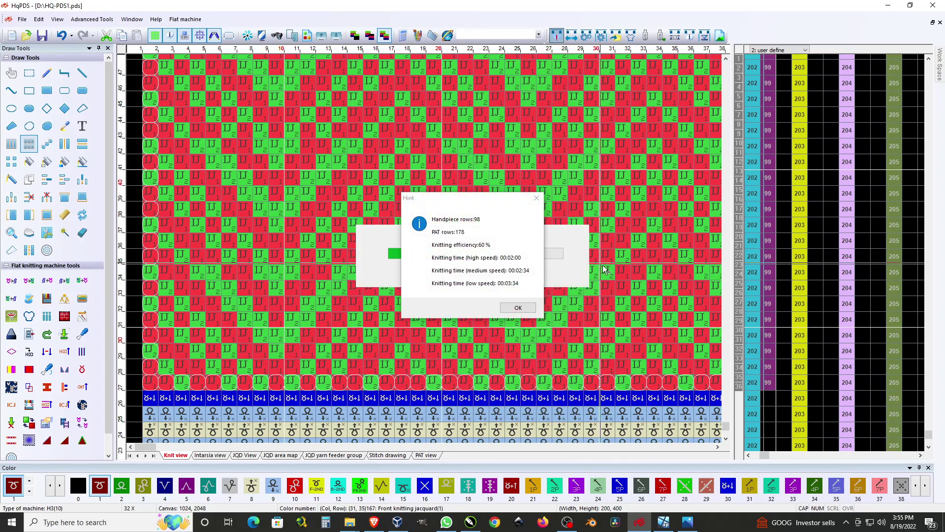
{"action": "left_click", "coordinate": [518, 308]}
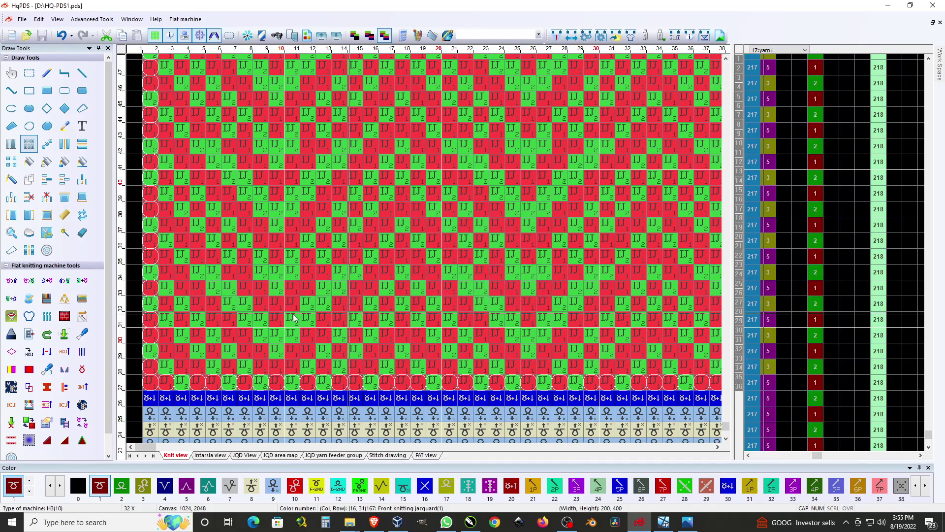
{"action": "left_click", "coordinate": [82, 404]}
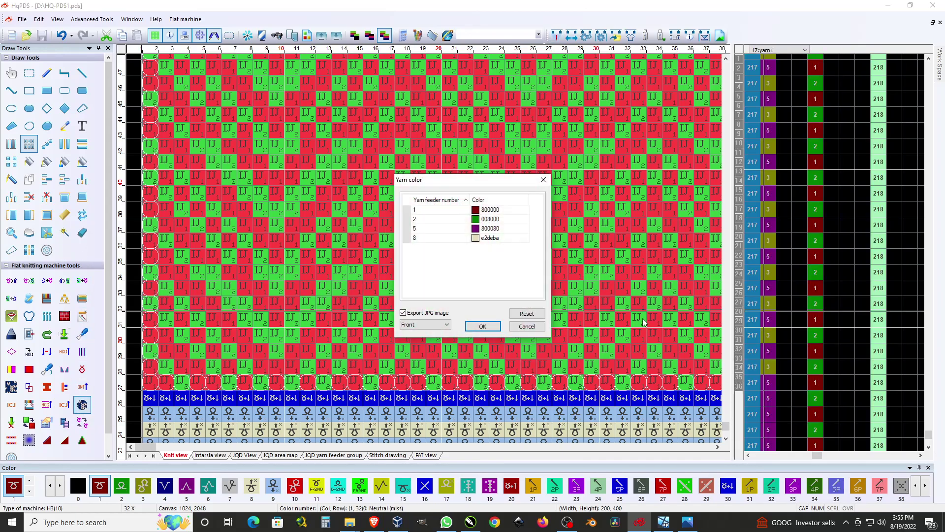
{"action": "left_click", "coordinate": [482, 327]}
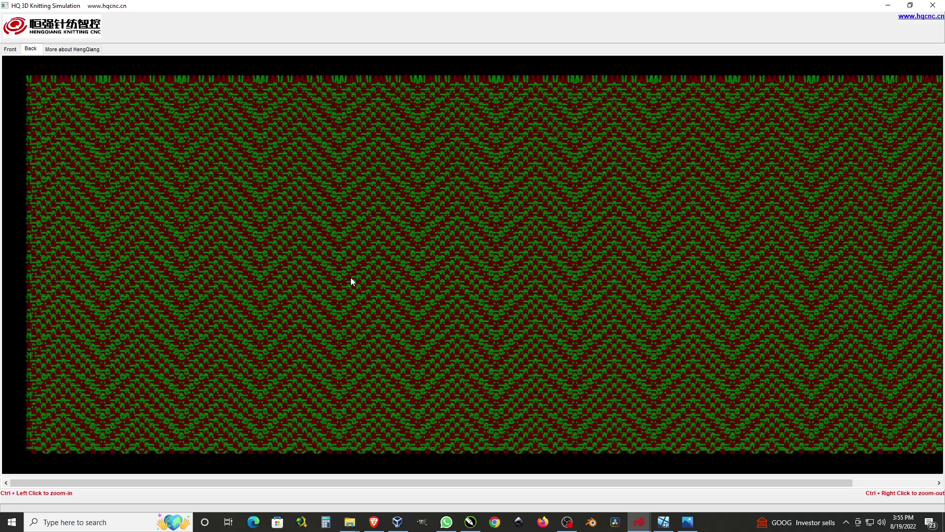
{"action": "left_click", "coordinate": [13, 50]}
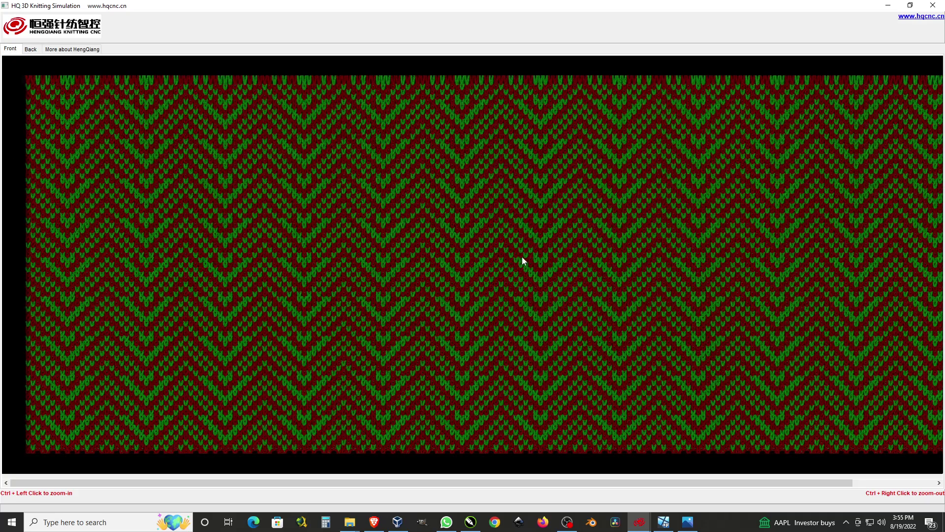
{"action": "left_click", "coordinate": [933, 5]}
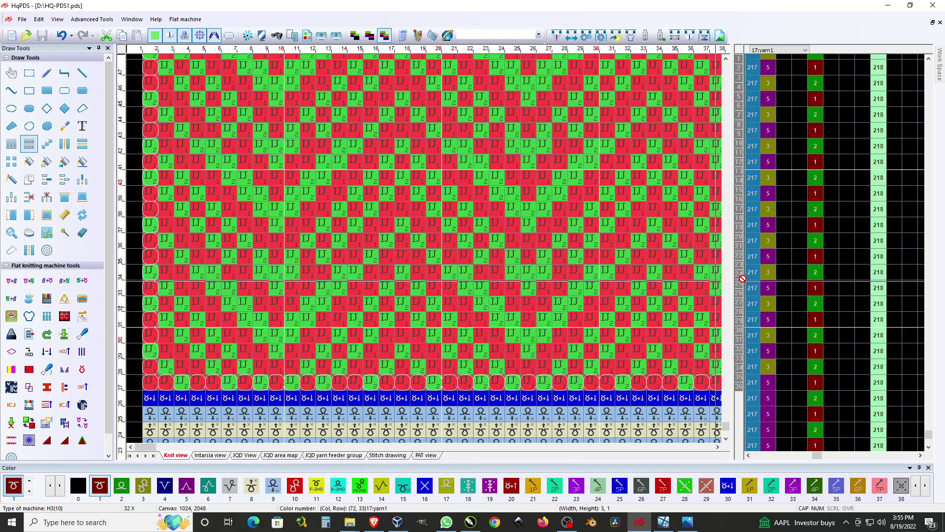
Change the 2Colors weave mode's second cell to 2 (Select all) on every body row from 27 to 426
{"action": "scroll", "coordinate": [740, 202], "scroll_direction": "left", "scroll_amount": 1}
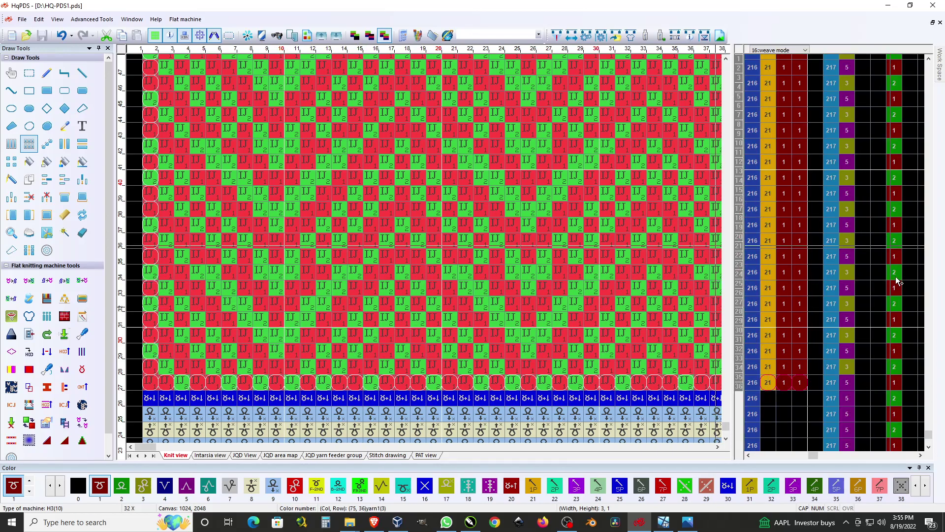
{"action": "right_click", "coordinate": [764, 268]}
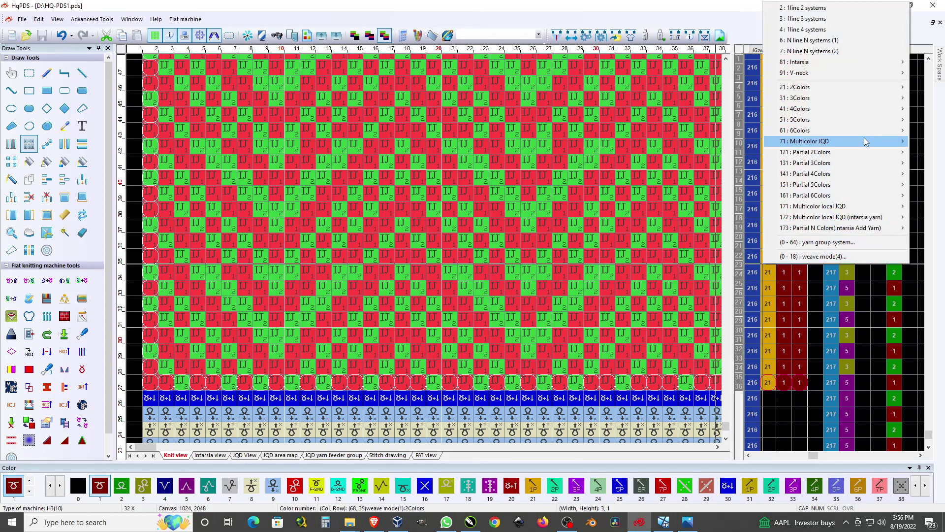
{"action": "mouse_move", "coordinate": [842, 90]}
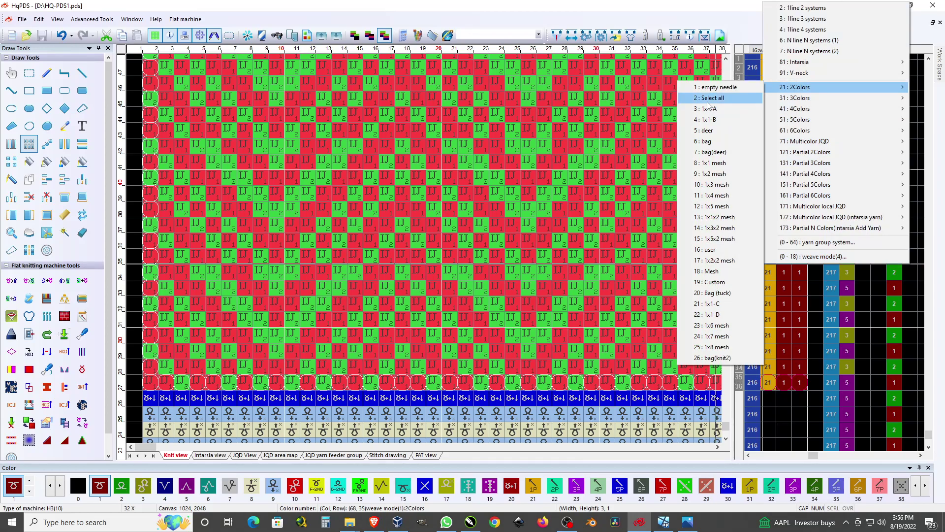
{"action": "left_click", "coordinate": [48, 90]}
{"action": "left_click", "coordinate": [122, 486]}
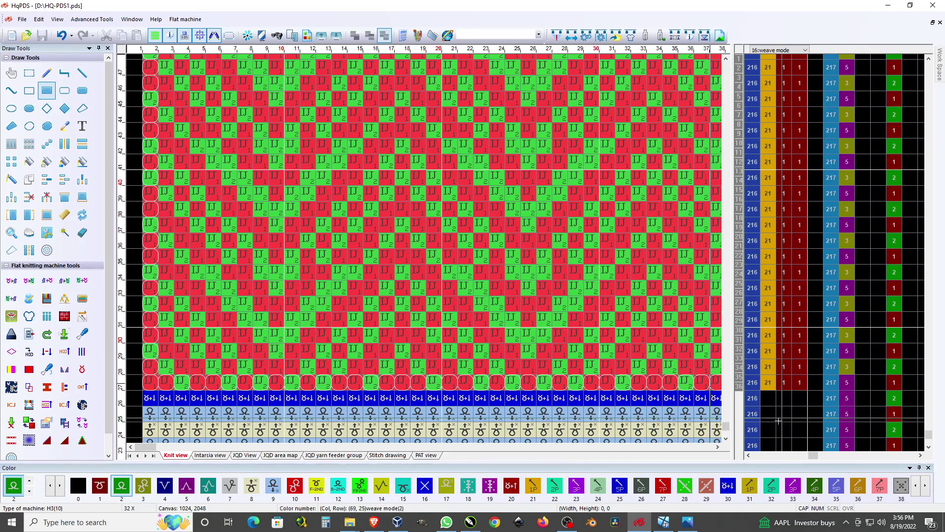
{"action": "left_click_drag", "start_coordinate": [784, 382], "coordinate": [783, 241]}
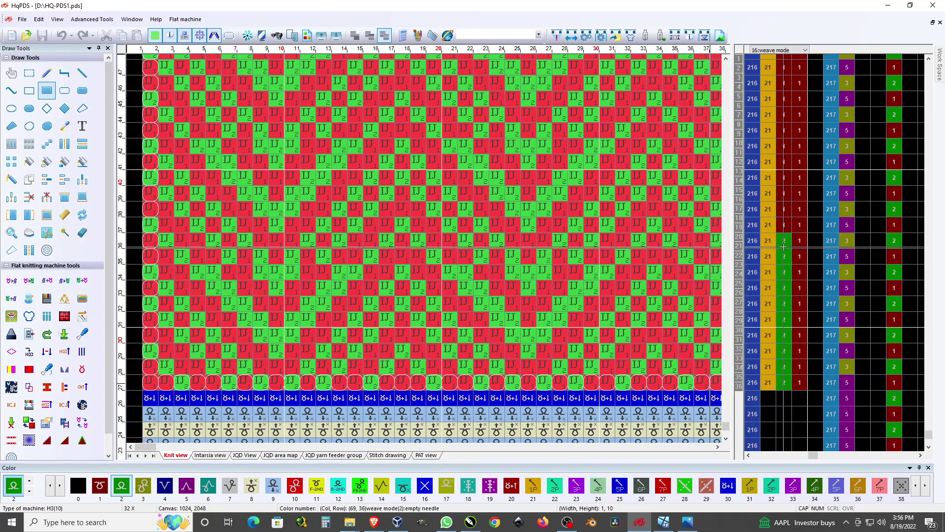
{"action": "scroll", "coordinate": [782, 246], "scroll_direction": "down", "scroll_amount": 5}
{"action": "left_click_drag", "start_coordinate": [746, 428], "coordinate": [758, 238]}
{"action": "scroll", "coordinate": [758, 237], "scroll_direction": "up", "scroll_amount": 5}
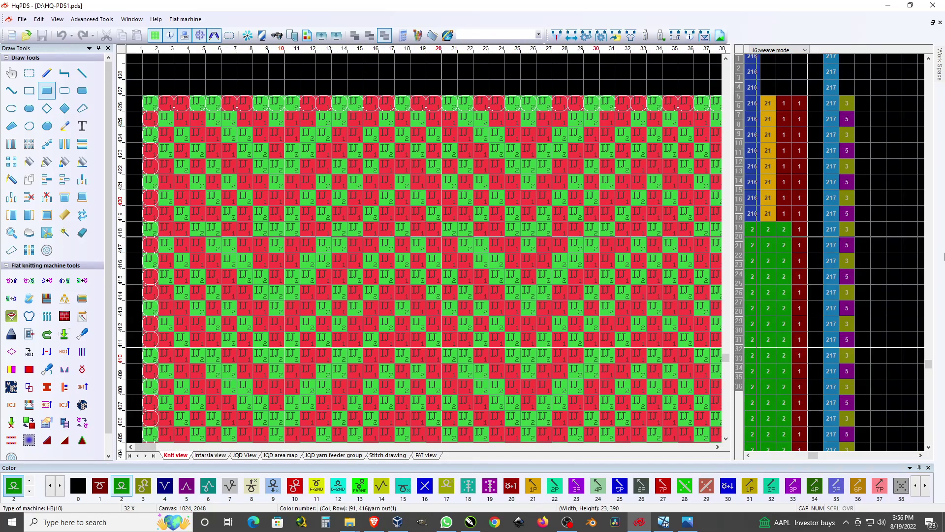
{"action": "left_click_drag", "start_coordinate": [942, 151], "coordinate": [784, 101]}
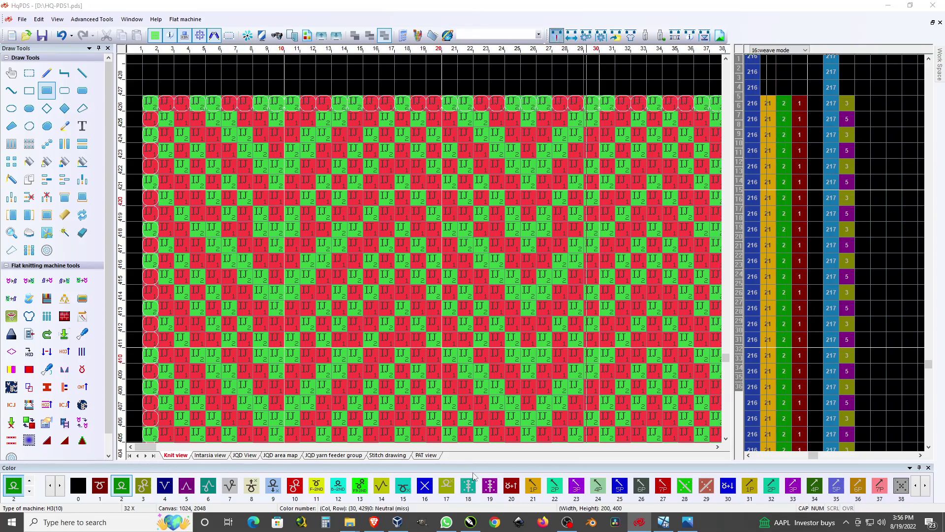
Compile the pattern with the revised weave mode and inspect the fabric's back in the 3D knitting simulation
{"action": "left_click", "coordinate": [541, 408]}
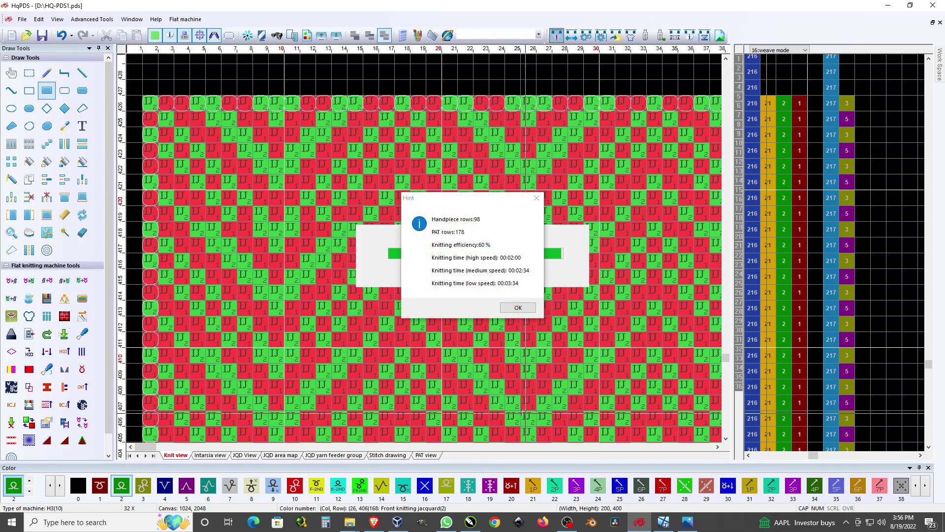
{"action": "left_click", "coordinate": [518, 307]}
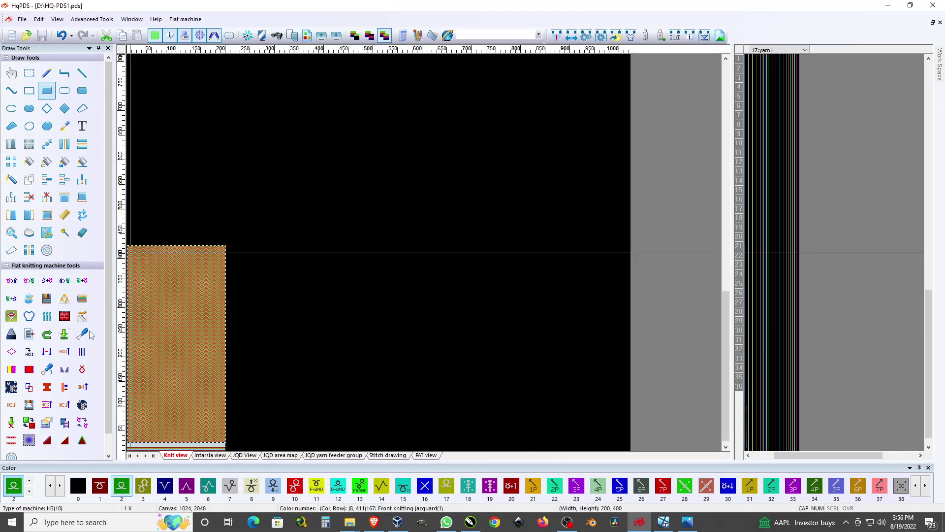
{"action": "left_click", "coordinate": [19, 390]}
{"action": "left_click", "coordinate": [477, 323]}
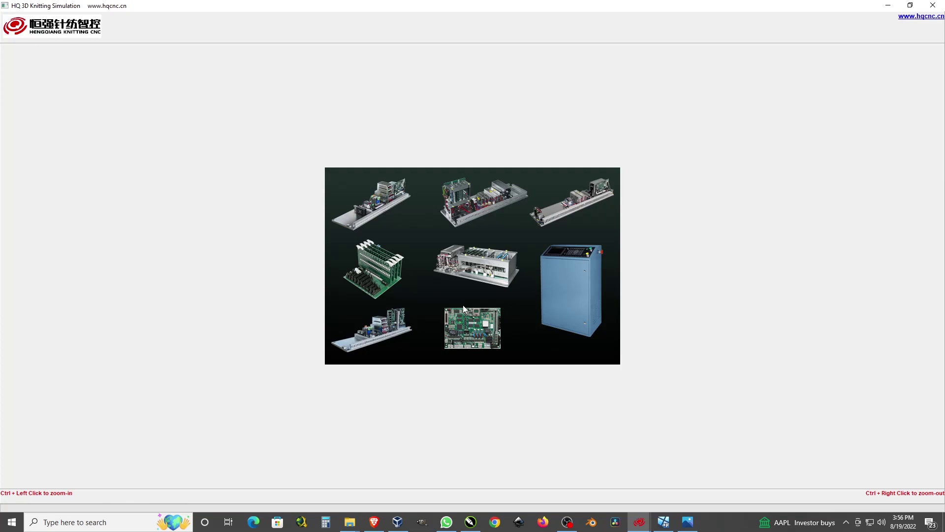
{"action": "scroll", "coordinate": [463, 309], "scroll_direction": "down", "scroll_amount": 5}
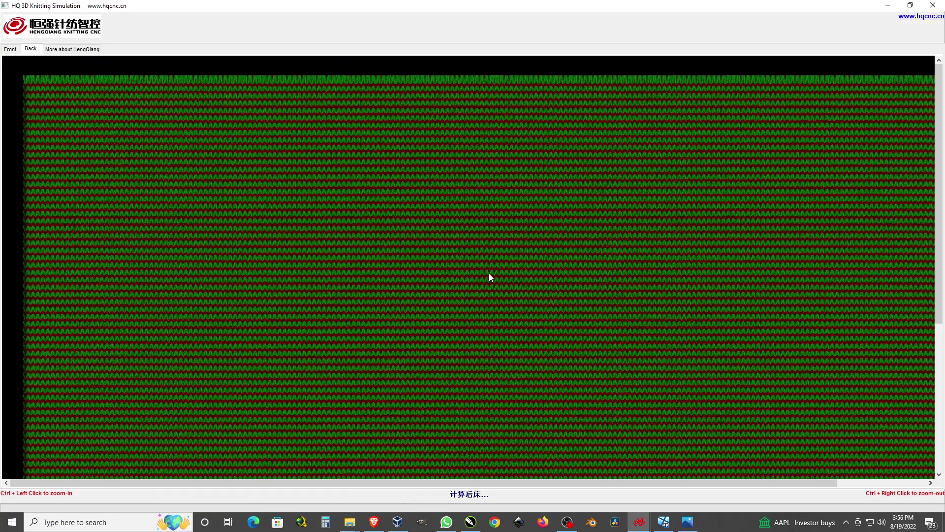
{"action": "right_click", "coordinate": [489, 274], "text": "ctrl"}
{"action": "left_click", "coordinate": [482, 265], "text": "ctrl"}
{"action": "left_click", "coordinate": [939, 9]}
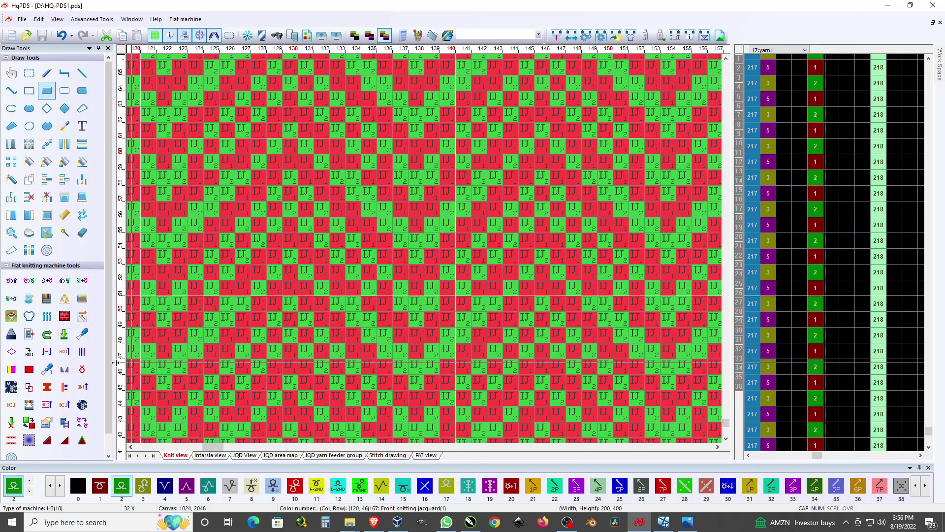
Deselect the body and place the custom 2Colors jacquard module in the empty area above it
{"action": "scroll", "coordinate": [401, 312], "scroll_direction": "down", "scroll_amount": 5}
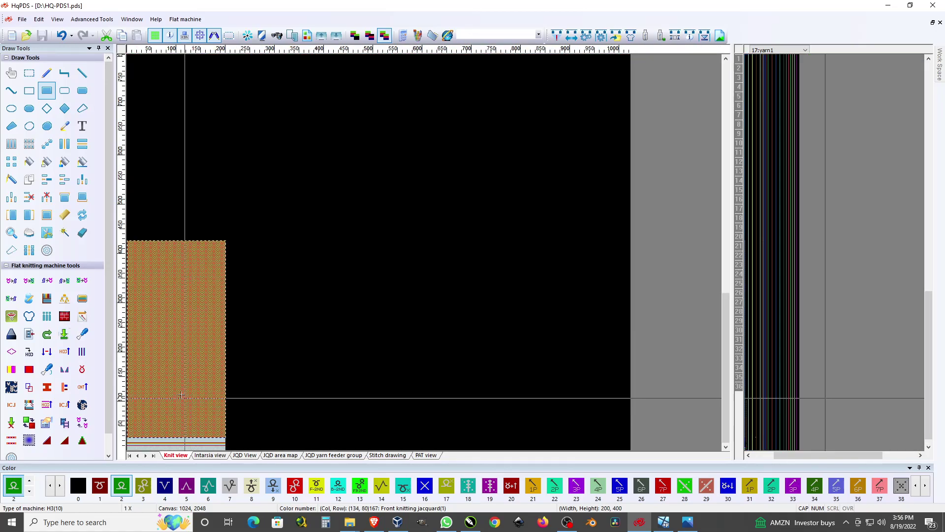
{"action": "left_click", "coordinate": [169, 399]}
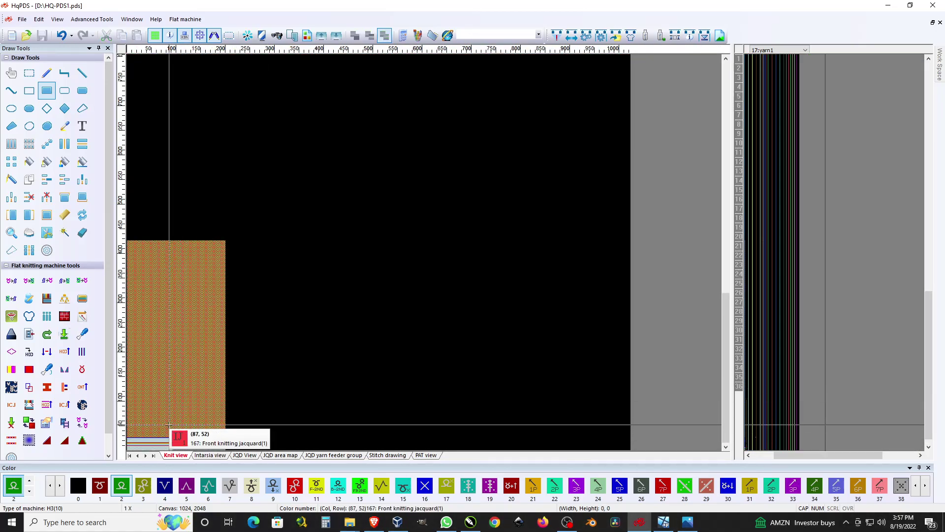
{"action": "scroll", "coordinate": [170, 425], "scroll_direction": "up", "scroll_amount": 2}
{"action": "scroll", "coordinate": [267, 356], "scroll_direction": "up", "scroll_amount": 4}
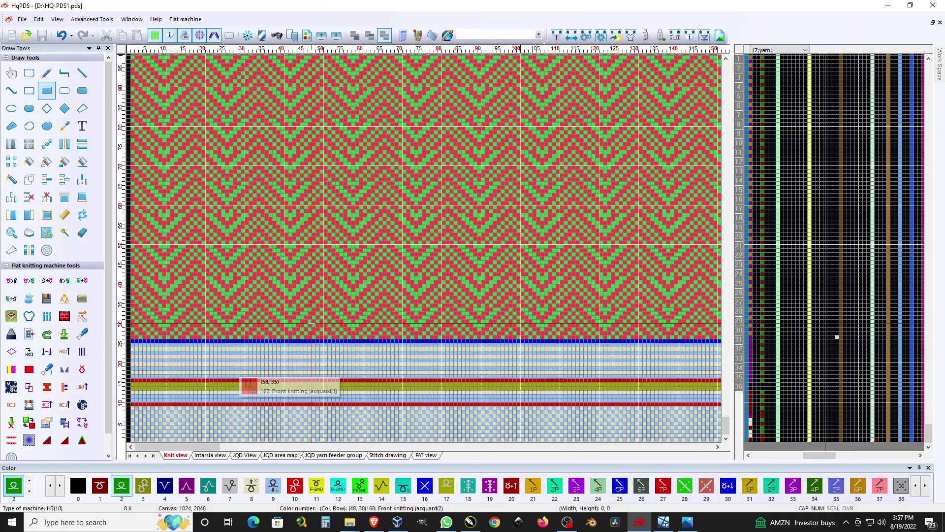
{"action": "scroll", "coordinate": [424, 250], "scroll_direction": "up", "scroll_amount": 4}
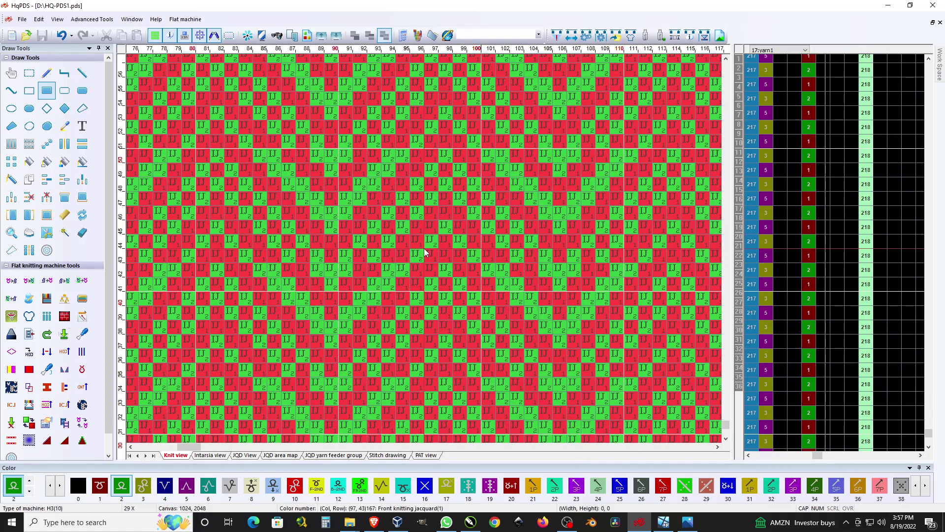
{"action": "scroll", "coordinate": [424, 250], "scroll_direction": "down", "scroll_amount": 10}
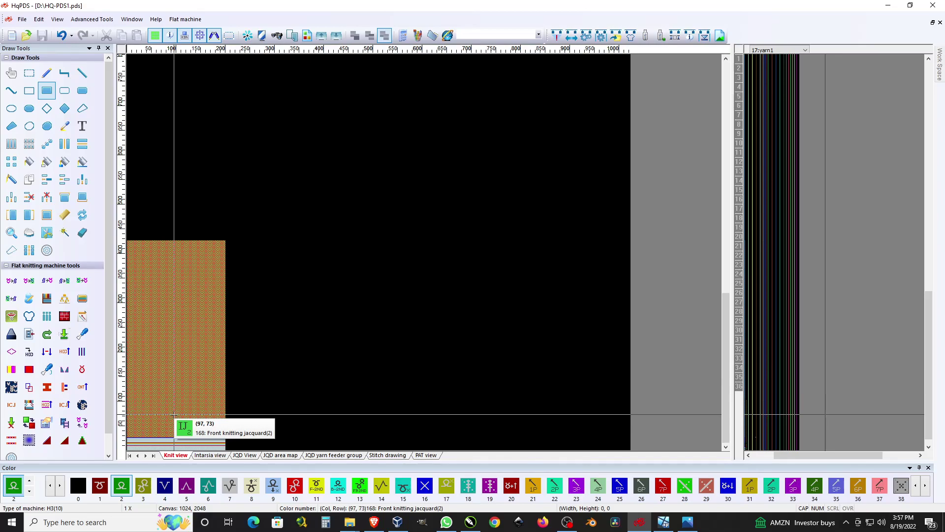
{"action": "right_click", "coordinate": [166, 203]}
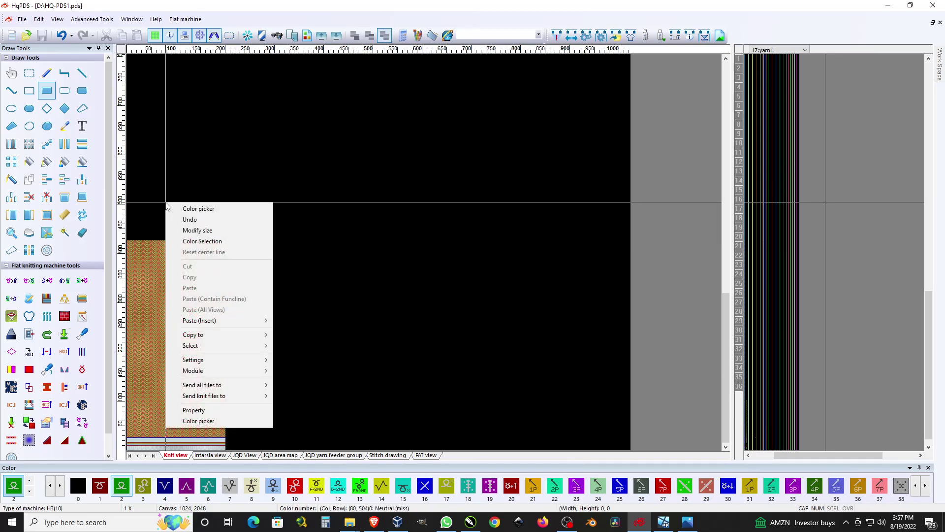
{"action": "mouse_move", "coordinate": [236, 370]}
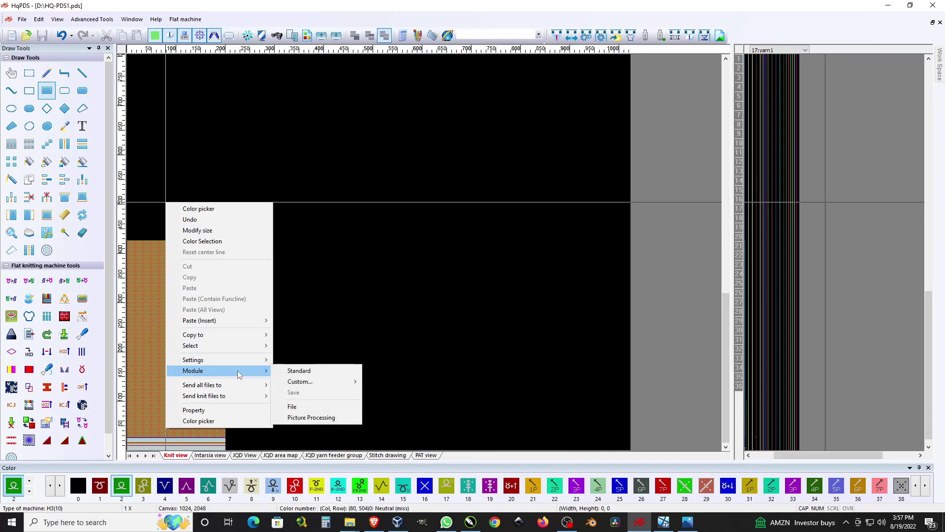
{"action": "mouse_move", "coordinate": [297, 383]}
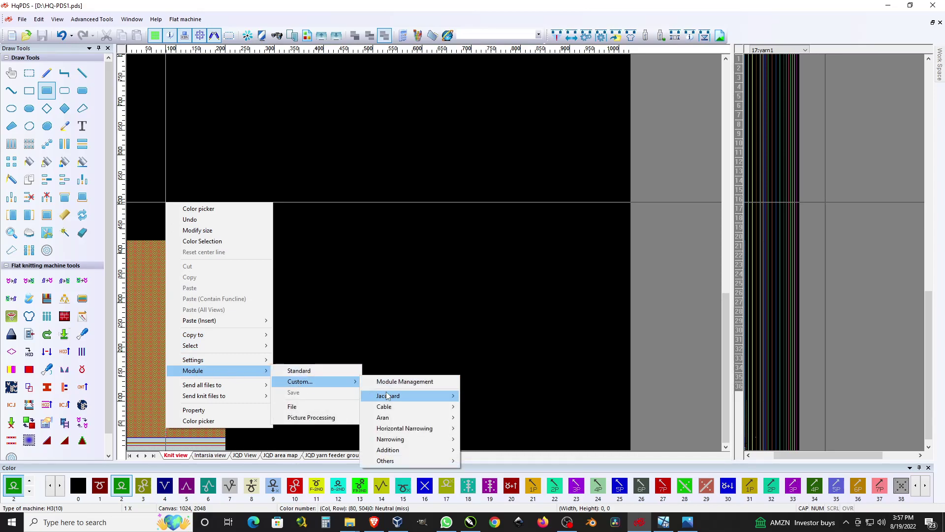
{"action": "mouse_move", "coordinate": [395, 399]}
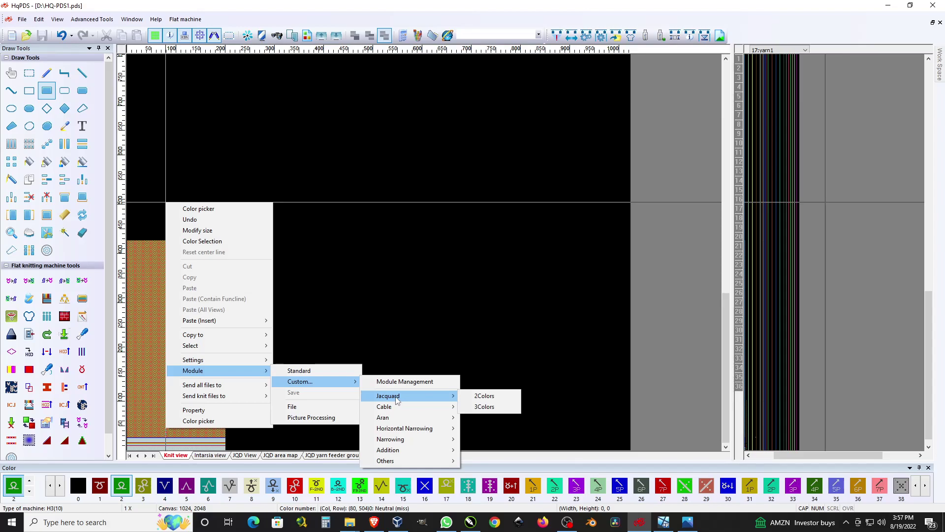
{"action": "left_click", "coordinate": [485, 396]}
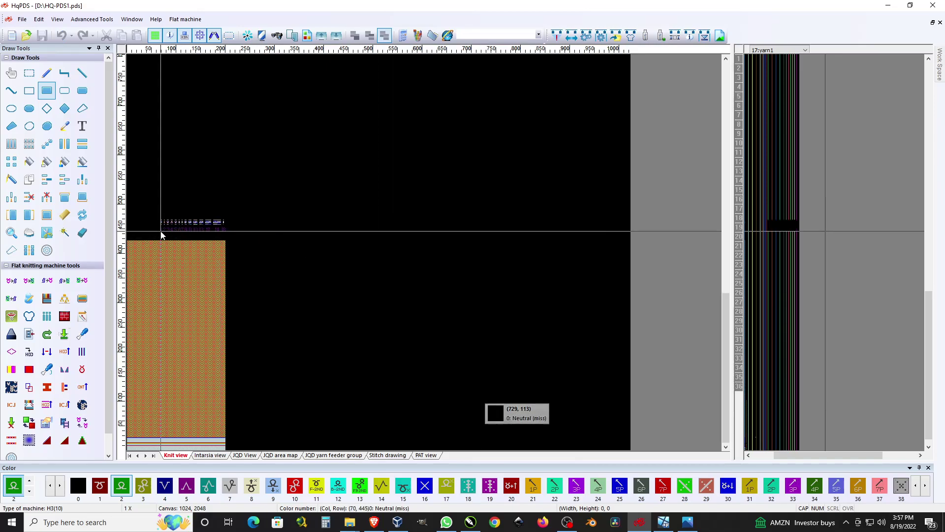
{"action": "left_click", "coordinate": [147, 228]}
Erase the purple number labels and every placed jacquard module except the first two with filled rectangles of colour 0
{"action": "scroll", "coordinate": [212, 249], "scroll_direction": "up", "scroll_amount": 2}
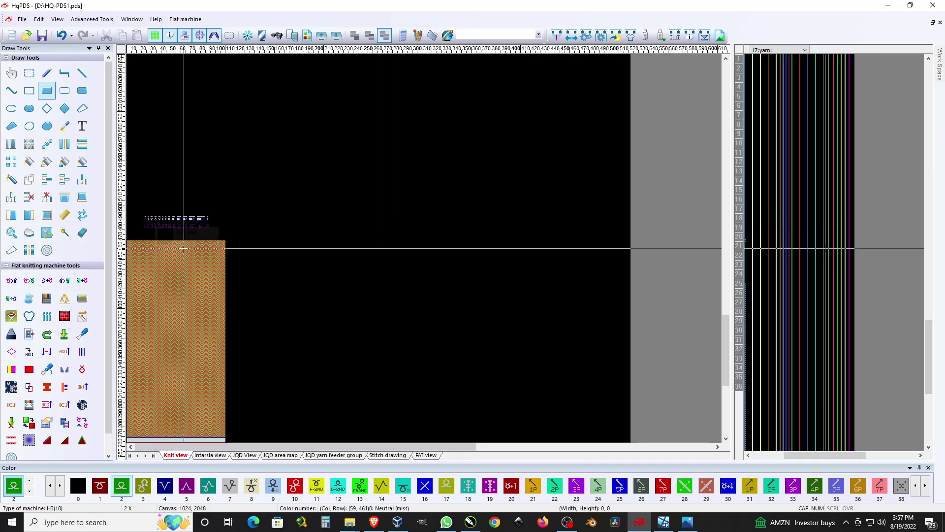
{"action": "scroll", "coordinate": [212, 248], "scroll_direction": "up", "scroll_amount": 4}
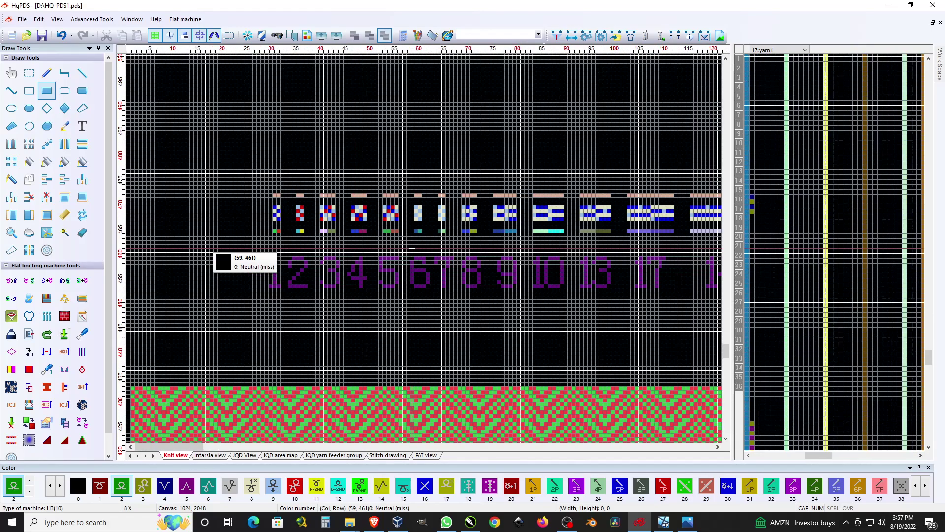
{"action": "scroll", "coordinate": [446, 254], "scroll_direction": "up", "scroll_amount": 4}
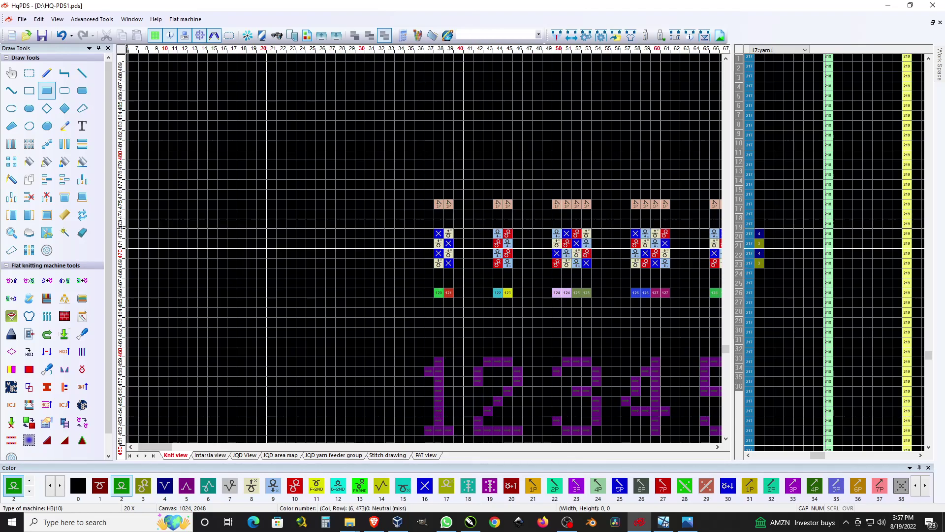
{"action": "left_click", "coordinate": [46, 91]}
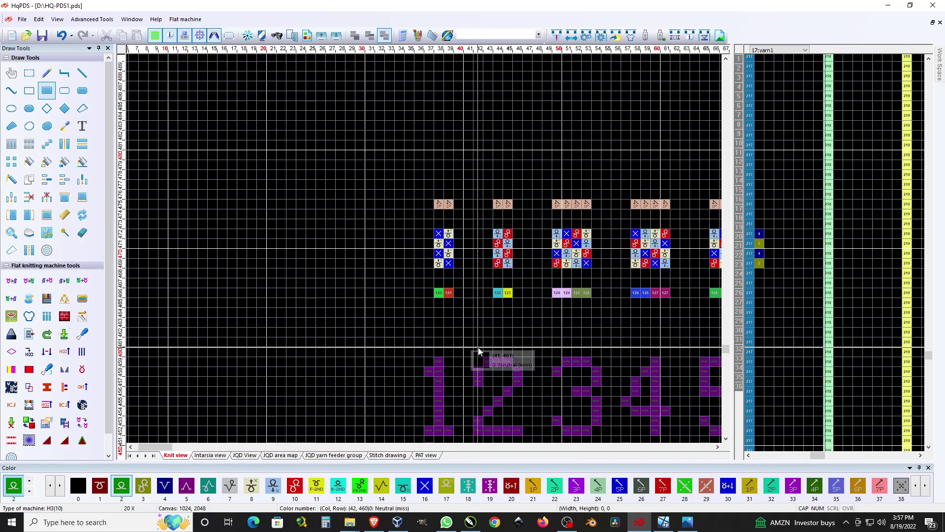
{"action": "right_click", "coordinate": [566, 380]}
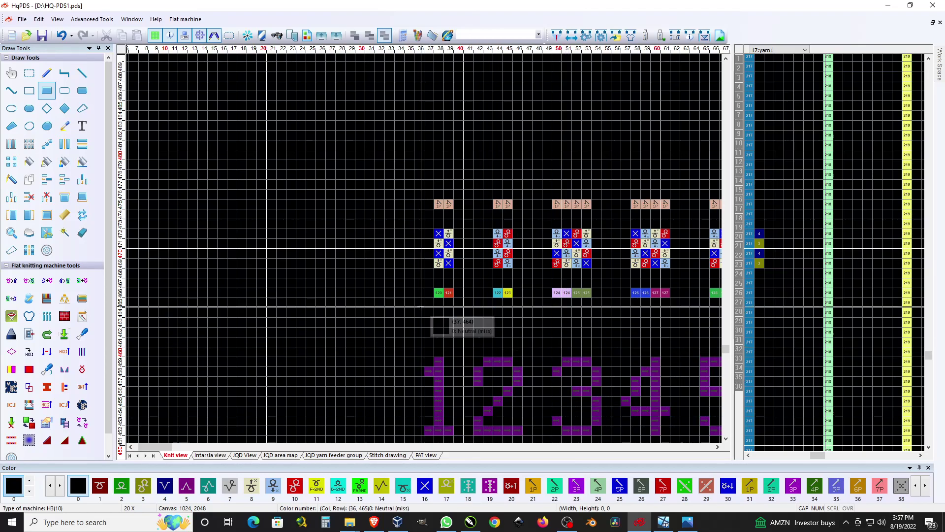
{"action": "scroll", "coordinate": [421, 307], "scroll_direction": "down", "scroll_amount": 10}
{"action": "scroll", "coordinate": [159, 262], "scroll_direction": "up", "scroll_amount": 2}
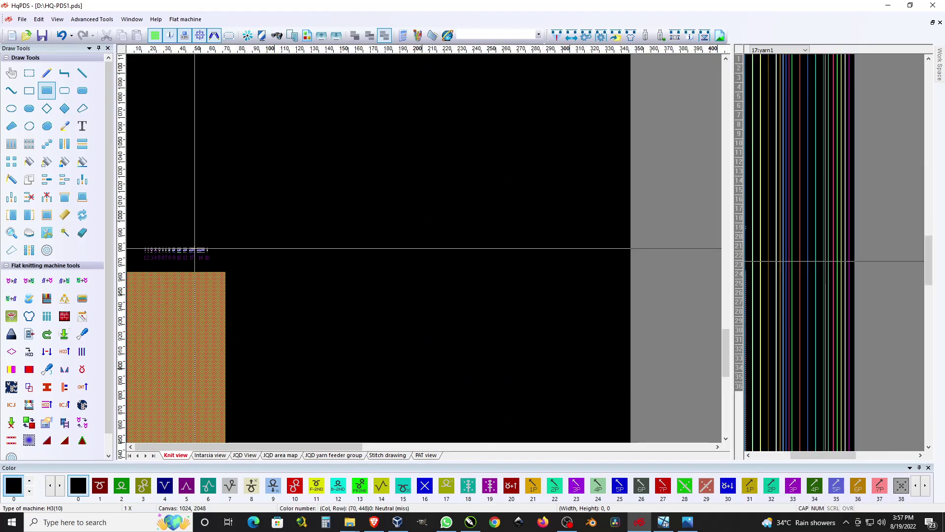
{"action": "scroll", "coordinate": [195, 248], "scroll_direction": "up", "scroll_amount": 3}
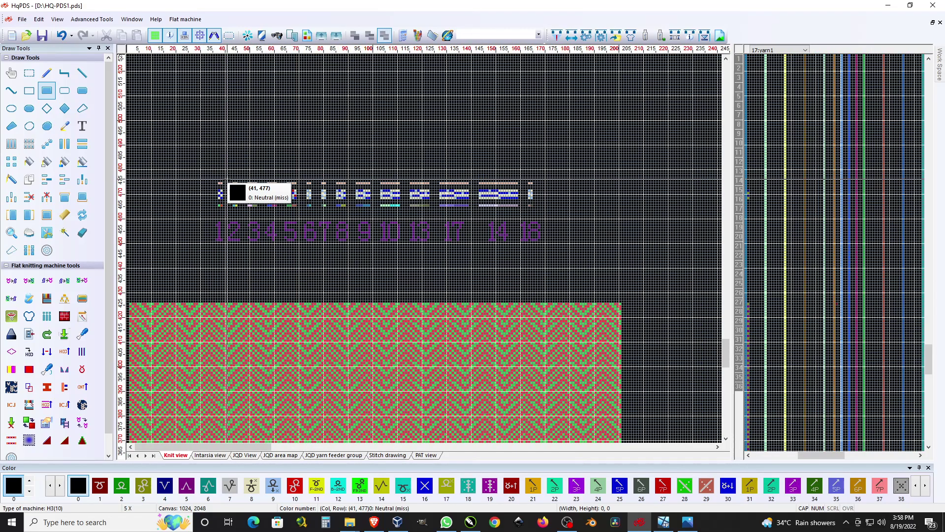
{"action": "mouse_move", "coordinate": [198, 269]}
{"action": "left_mouse_down"}
{"action": "mouse_move", "coordinate": [538, 212]}
{"action": "mouse_move", "coordinate": [581, 220]}
{"action": "left_mouse_up"}
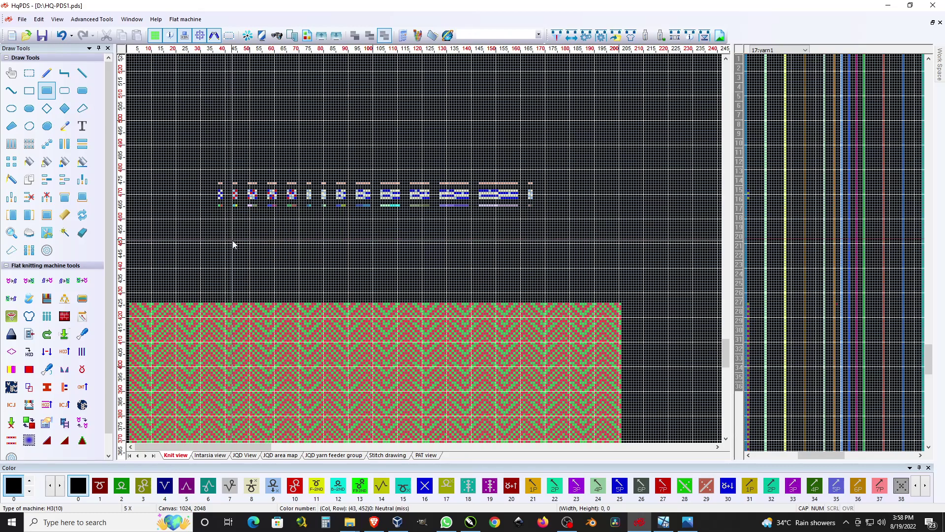
{"action": "left_click_drag", "start_coordinate": [240, 245], "coordinate": [571, 162]}
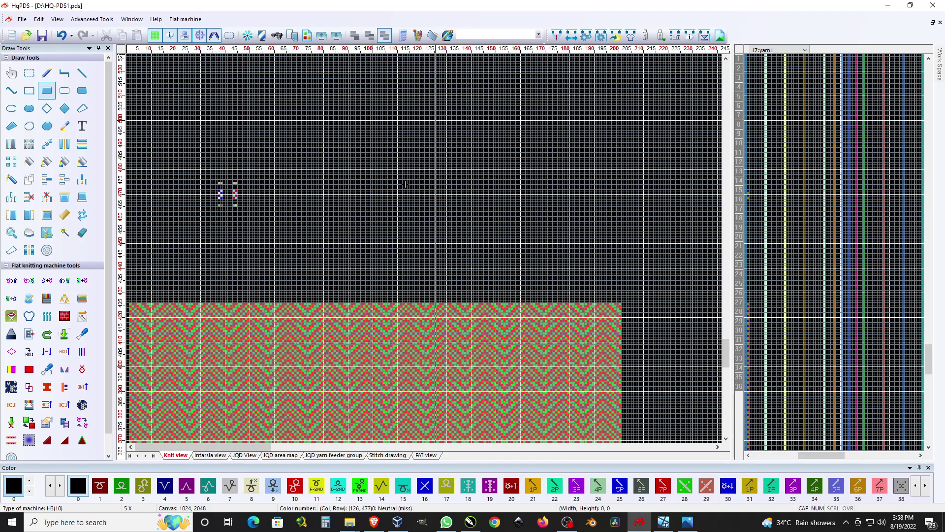
Examine the stitches of the two remaining modules, 120/121 and 122/123, along with their yarn1 and economy settings
{"action": "scroll", "coordinate": [209, 199], "scroll_direction": "up", "scroll_amount": 2}
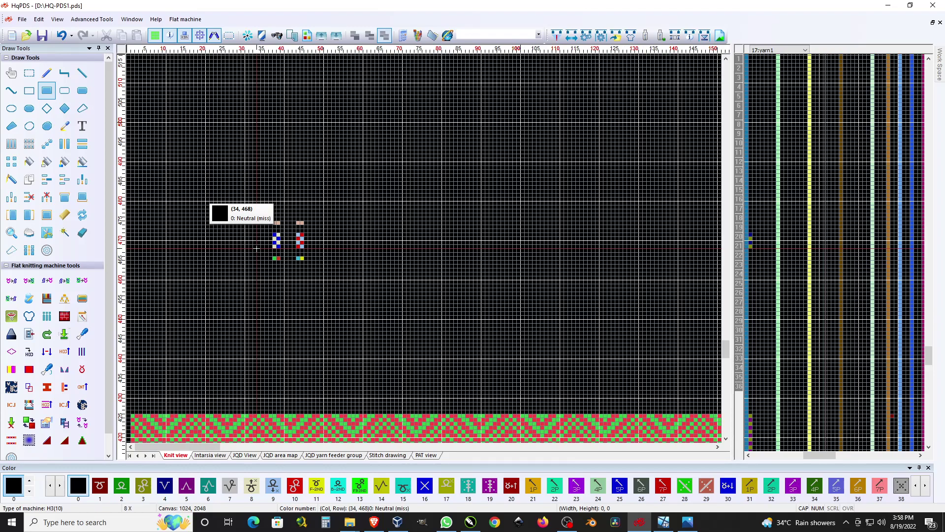
{"action": "scroll", "coordinate": [256, 249], "scroll_direction": "up", "scroll_amount": 5}
{"action": "scroll", "coordinate": [424, 249], "scroll_direction": "up", "scroll_amount": 4}
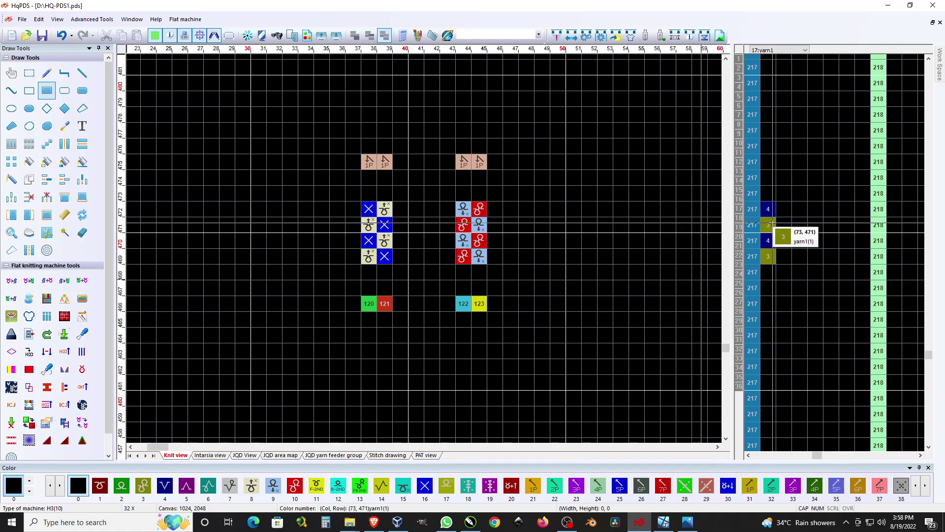
{"action": "mouse_move", "coordinate": [928, 354]}
{"action": "left_mouse_down"}
{"action": "mouse_move", "coordinate": [932, 408]}
{"action": "mouse_move", "coordinate": [937, 358]}
{"action": "left_mouse_up"}
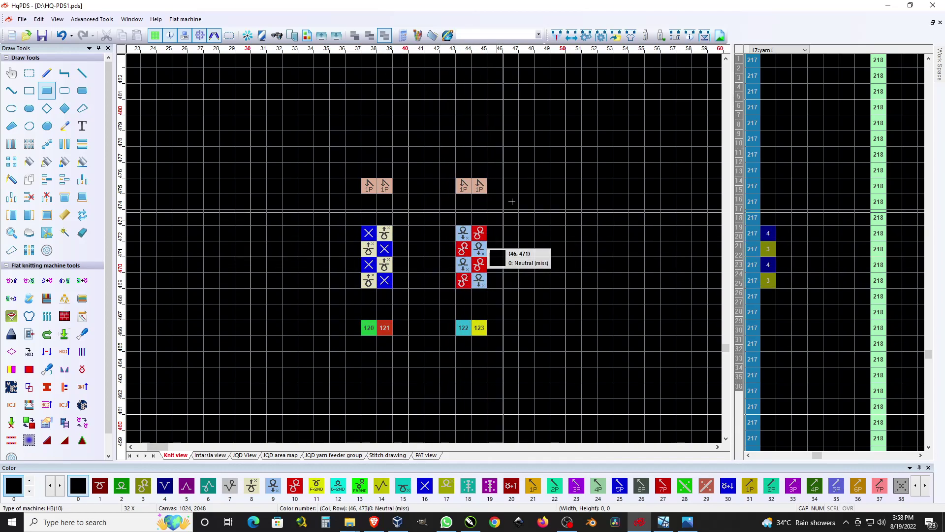
{"action": "left_click", "coordinate": [739, 60]}
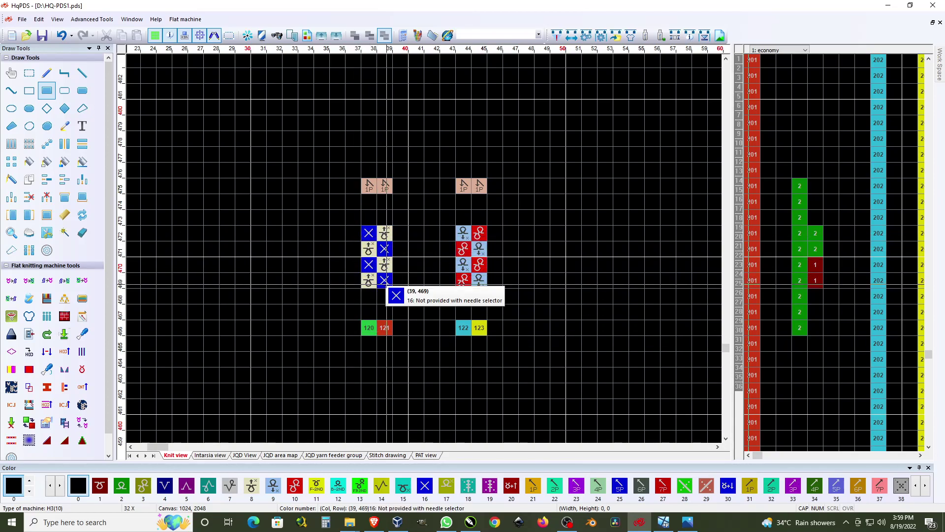
Select body rows 27 to 57 across all 200 columns and replace colour 167 with 120 and 168 with 121
{"action": "left_click_drag", "start_coordinate": [726, 347], "coordinate": [726, 428]}
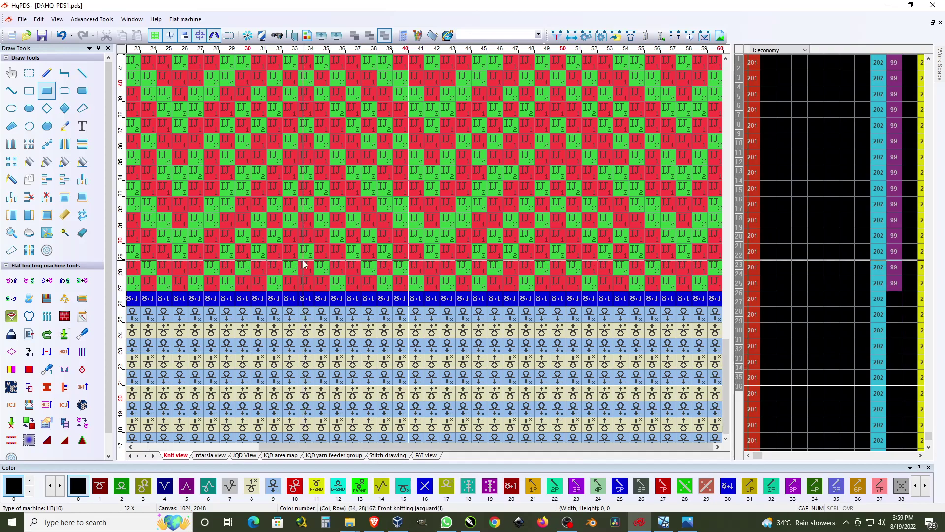
{"action": "scroll", "coordinate": [314, 268], "scroll_direction": "down", "scroll_amount": 5}
{"action": "scroll", "coordinate": [138, 439], "scroll_direction": "up", "scroll_amount": 5}
{"action": "left_click", "coordinate": [31, 79]}
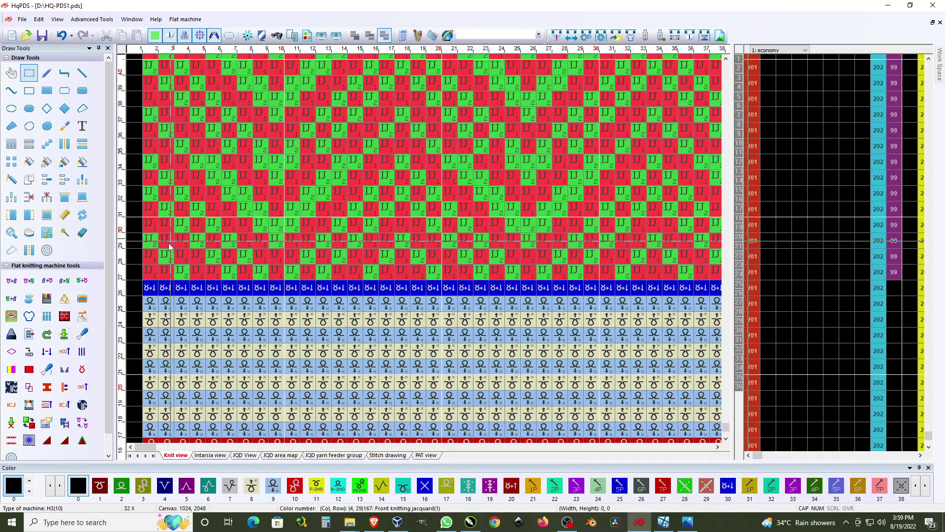
{"action": "left_click_drag", "start_coordinate": [150, 273], "coordinate": [507, 257]}
{"action": "scroll", "coordinate": [352, 192], "scroll_direction": "down", "scroll_amount": 5}
{"action": "scroll", "coordinate": [220, 428], "scroll_direction": "up", "scroll_amount": 5}
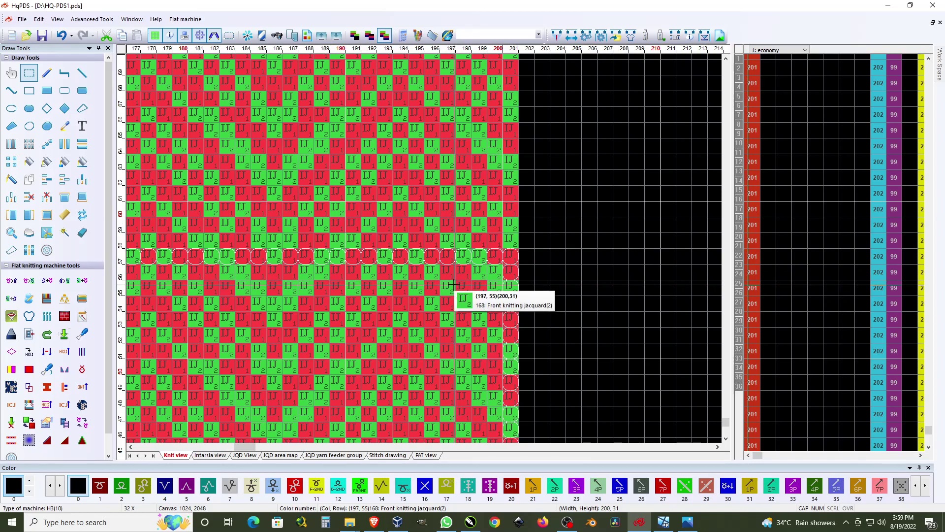
{"action": "key", "text": "ctrl+h"}
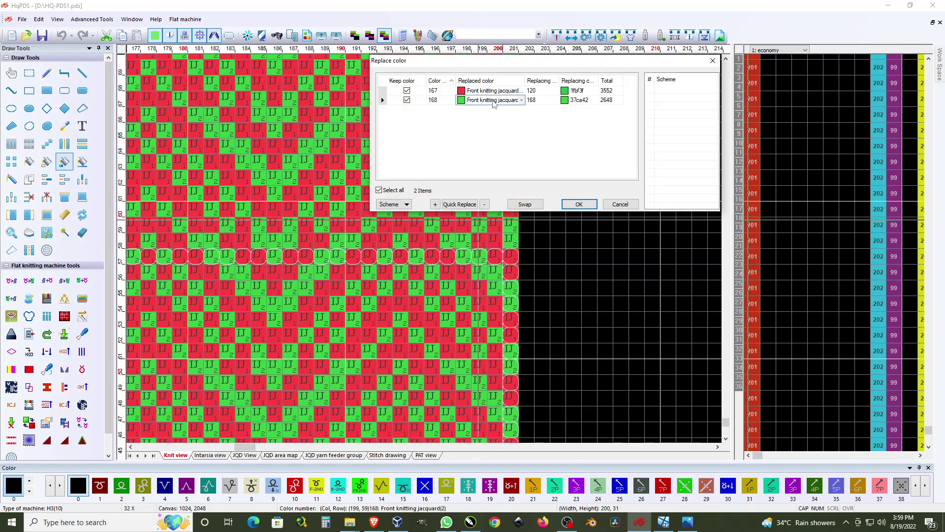
{"action": "left_click", "coordinate": [579, 205]}
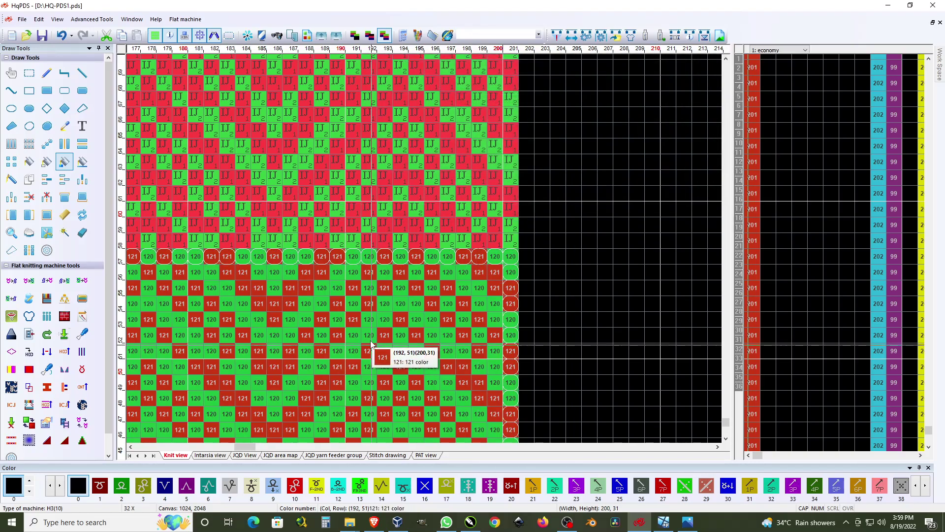
Select body rows 58 to 183 across all 200 columns and replace colour 167 with 122 and 168 with 123
{"action": "left_click", "coordinate": [29, 76]}
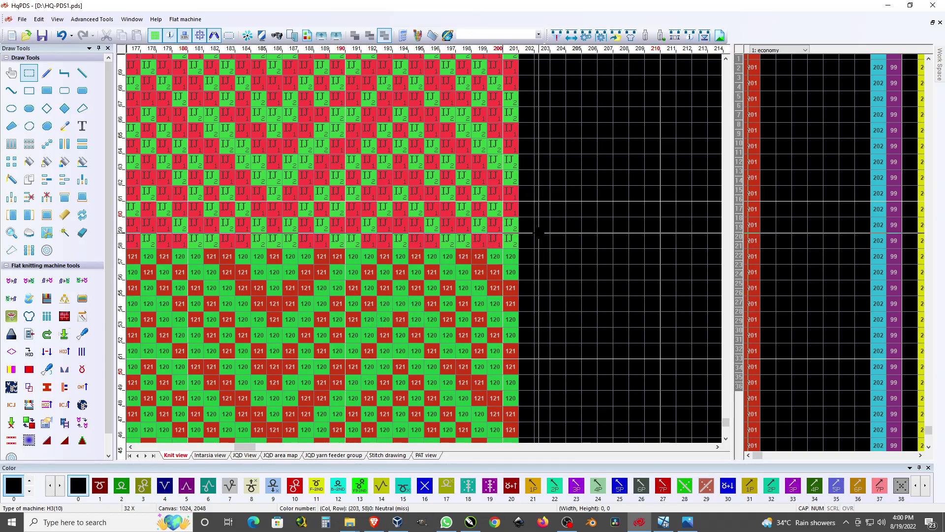
{"action": "left_click_drag", "start_coordinate": [511, 241], "coordinate": [148, 76]}
{"action": "scroll", "coordinate": [302, 158], "scroll_direction": "down", "scroll_amount": 5}
{"action": "scroll", "coordinate": [132, 366], "scroll_direction": "up", "scroll_amount": 5}
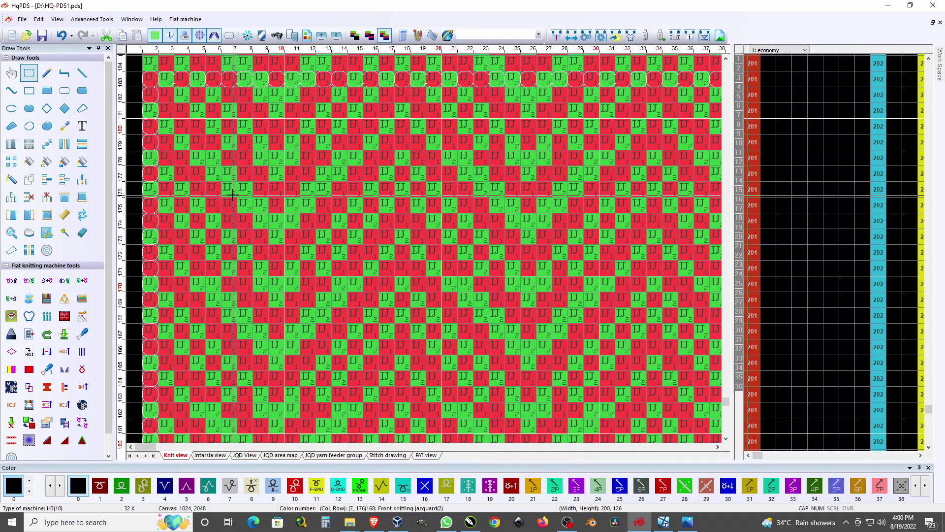
{"action": "key", "text": "r"}
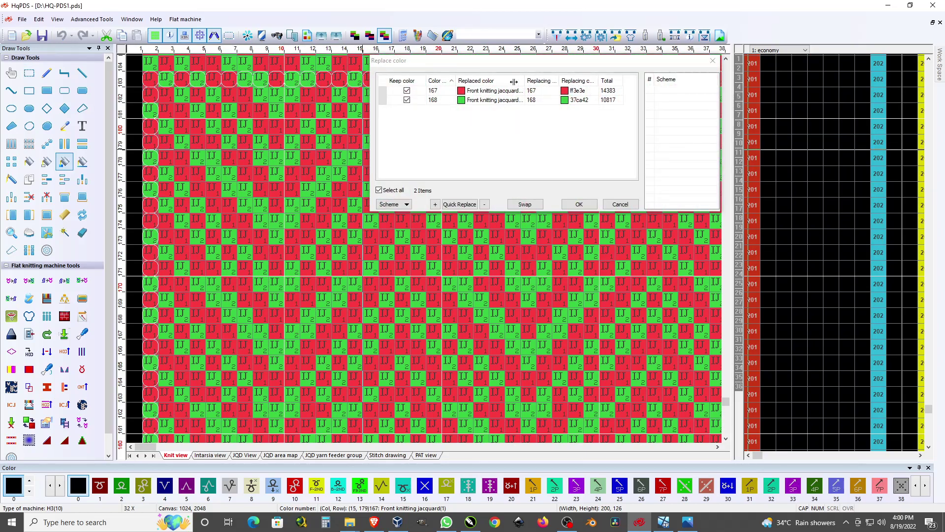
{"action": "left_click", "coordinate": [502, 91]}
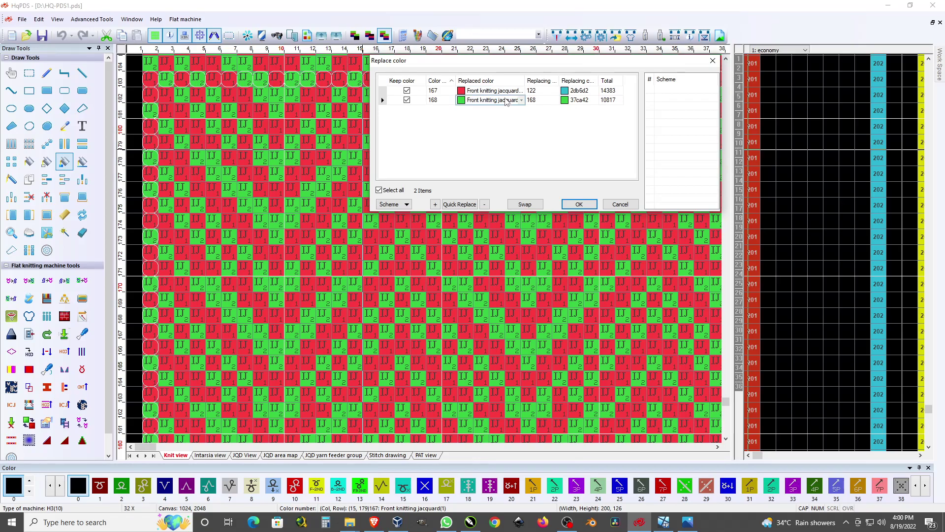
{"action": "left_click", "coordinate": [585, 207]}
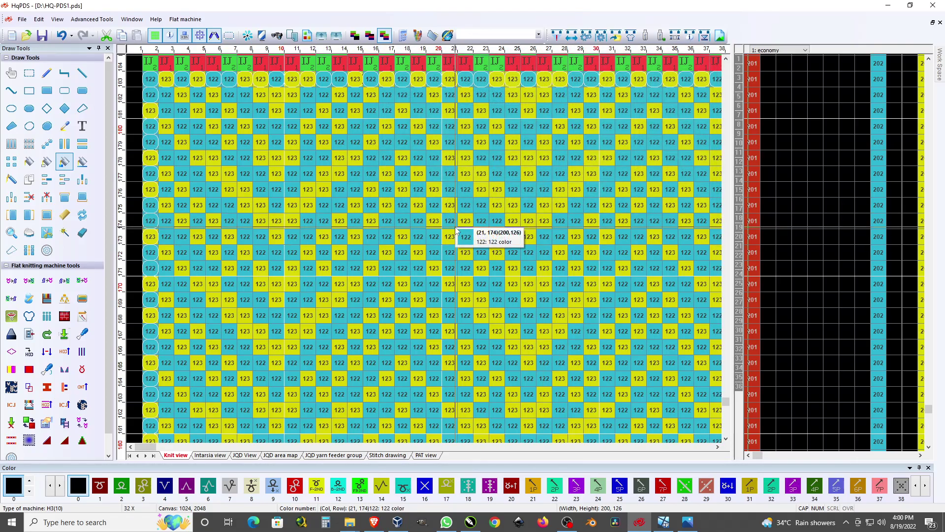
Enter module page value 1 on row 27 and value 2 on row 28 beside the start of the jacquard body
{"action": "scroll", "coordinate": [457, 223], "scroll_direction": "down", "scroll_amount": 5}
{"action": "scroll", "coordinate": [149, 224], "scroll_direction": "up", "scroll_amount": 5}
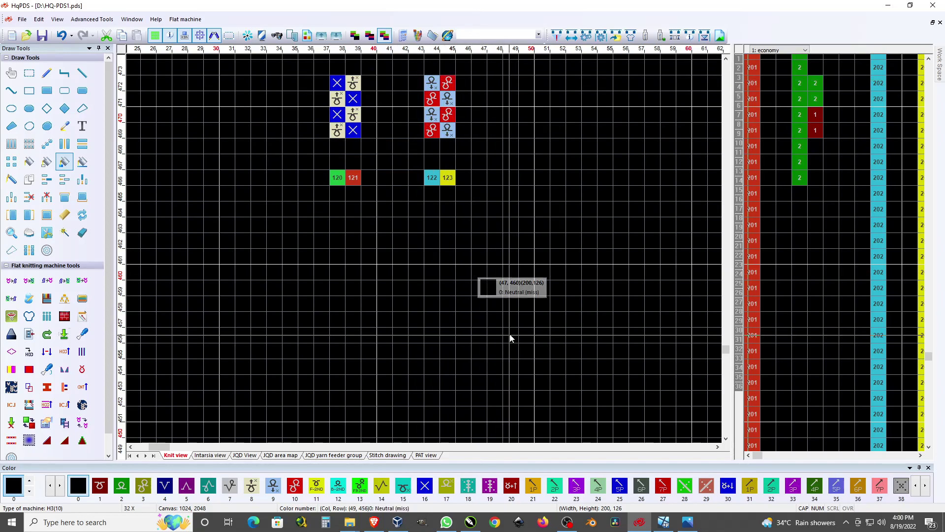
{"action": "key", "text": "space"}
{"action": "key", "text": "space"}
{"action": "key", "text": "space"}
{"action": "key", "text": "space"}
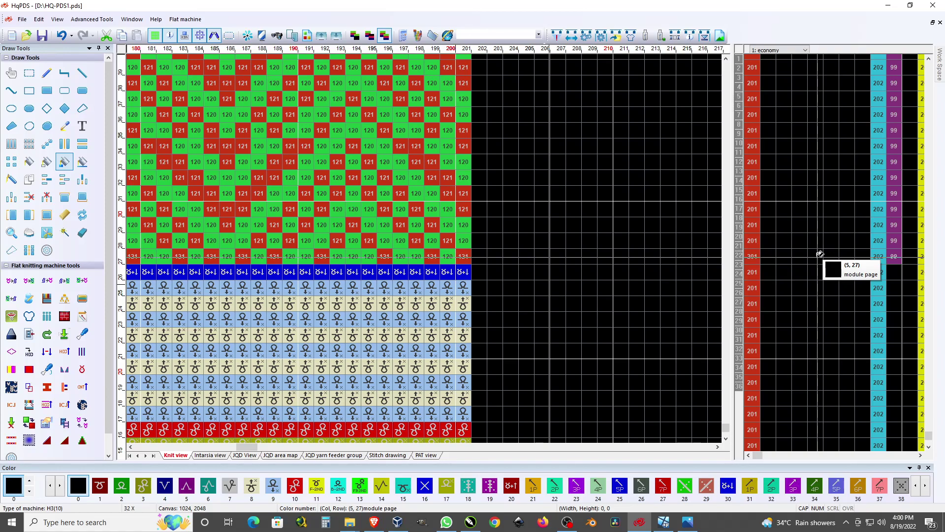
{"action": "left_click", "coordinate": [47, 74]}
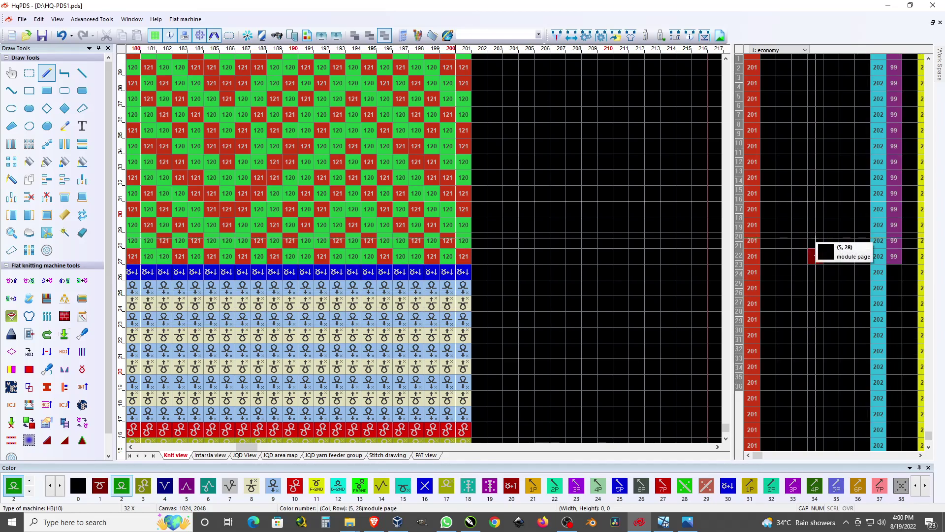
Select the 1/2 module page pair and repeat it upward to row 426, the top row of the body
{"action": "left_click", "coordinate": [29, 74]}
{"action": "left_click", "coordinate": [816, 241]}
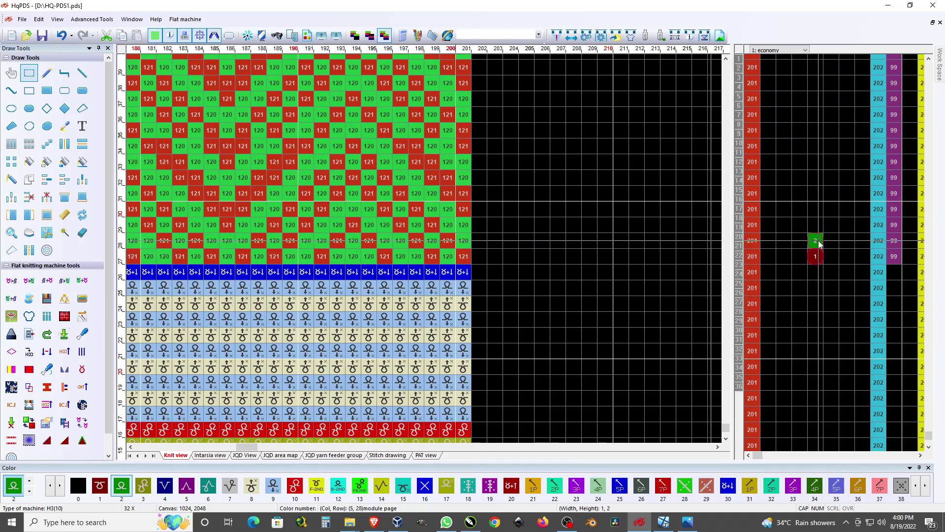
{"action": "left_click", "coordinate": [819, 244]}
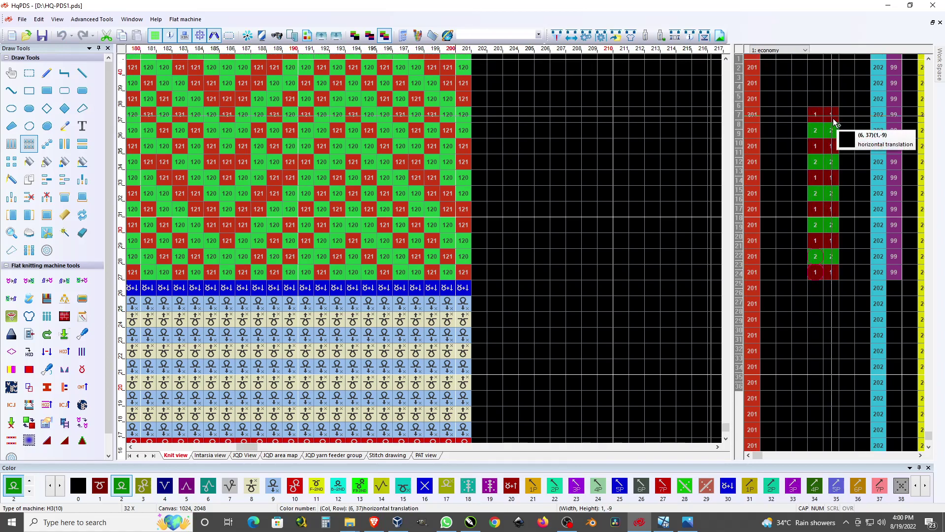
{"action": "scroll", "coordinate": [817, 106], "scroll_direction": "down", "scroll_amount": 5}
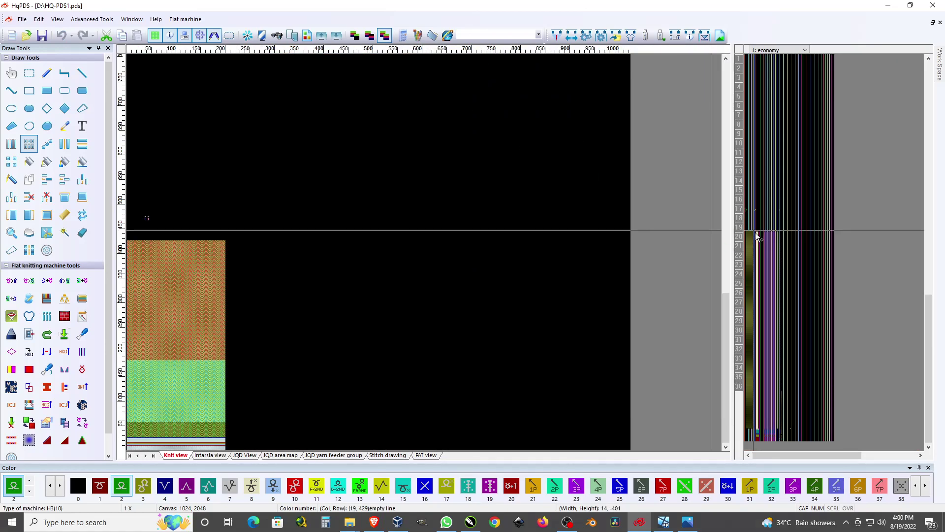
{"action": "scroll", "coordinate": [756, 233], "scroll_direction": "up", "scroll_amount": 5}
{"action": "left_click", "coordinate": [817, 312]}
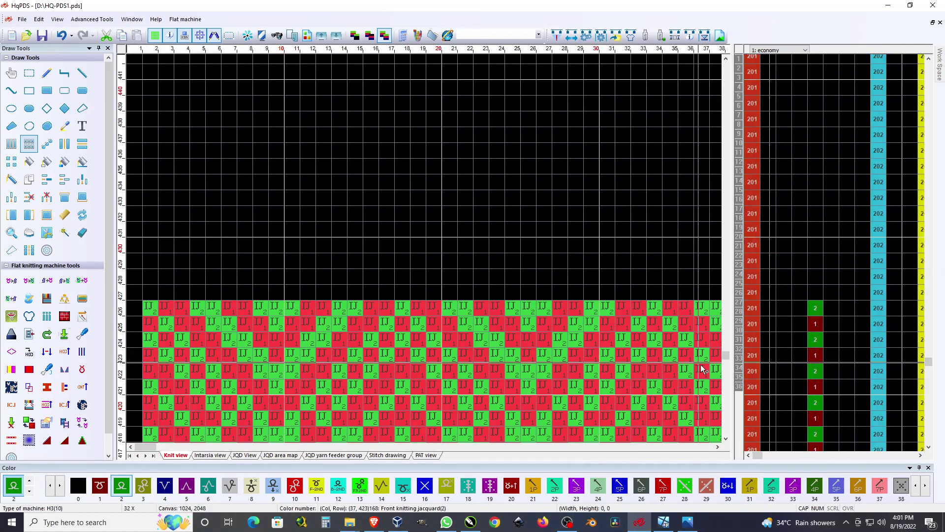
Compile the whole pattern and dismiss the compile dialog
{"action": "scroll", "coordinate": [427, 364], "scroll_direction": "down", "scroll_amount": 5}
{"action": "scroll", "coordinate": [141, 259], "scroll_direction": "down", "scroll_amount": 5}
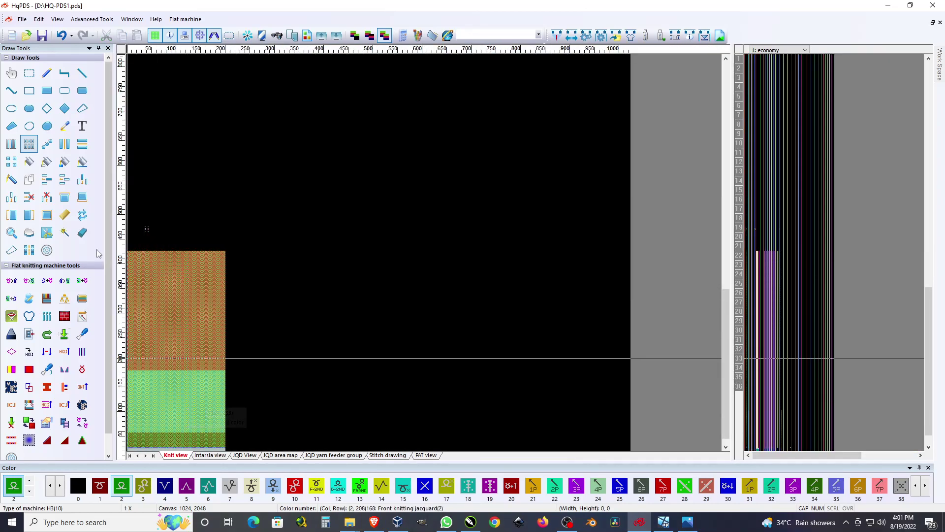
{"action": "left_click", "coordinate": [556, 39]}
{"action": "left_click", "coordinate": [544, 406]}
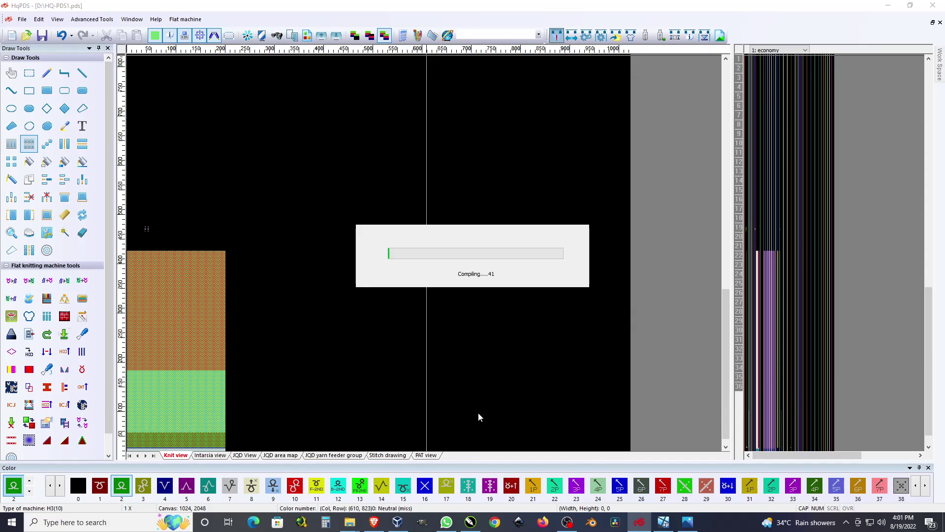
{"action": "left_click", "coordinate": [505, 315]}
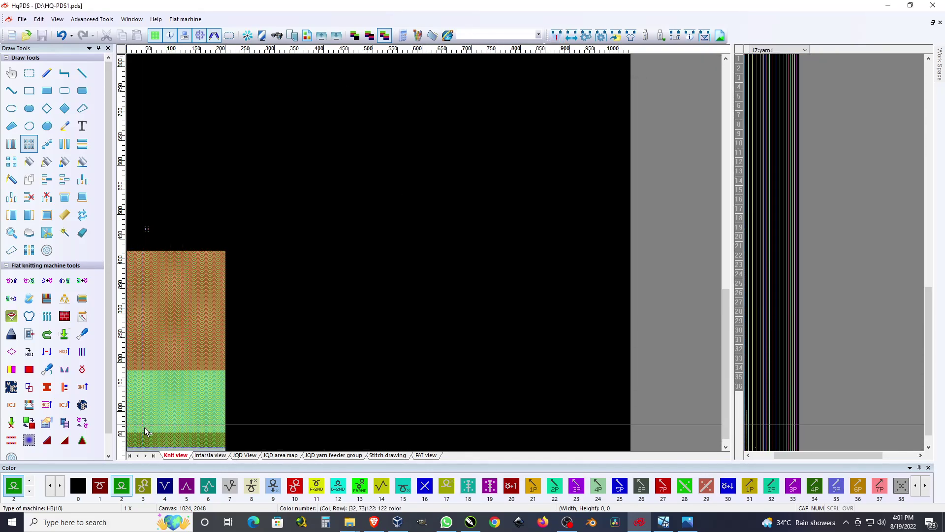
Run the 3D knitting simulation with the listed yarn colours and compare the fabric's front and back at the two module sections
{"action": "left_click", "coordinate": [12, 388]}
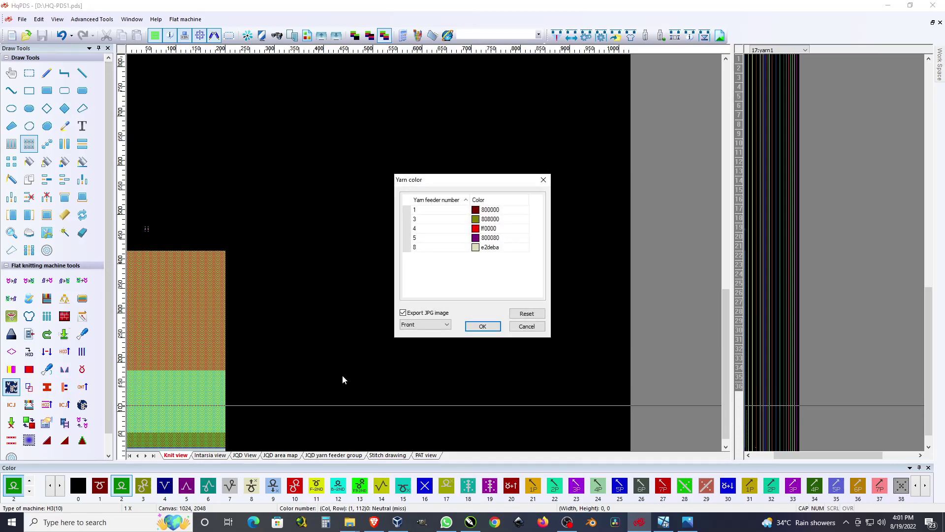
{"action": "left_click", "coordinate": [482, 327]}
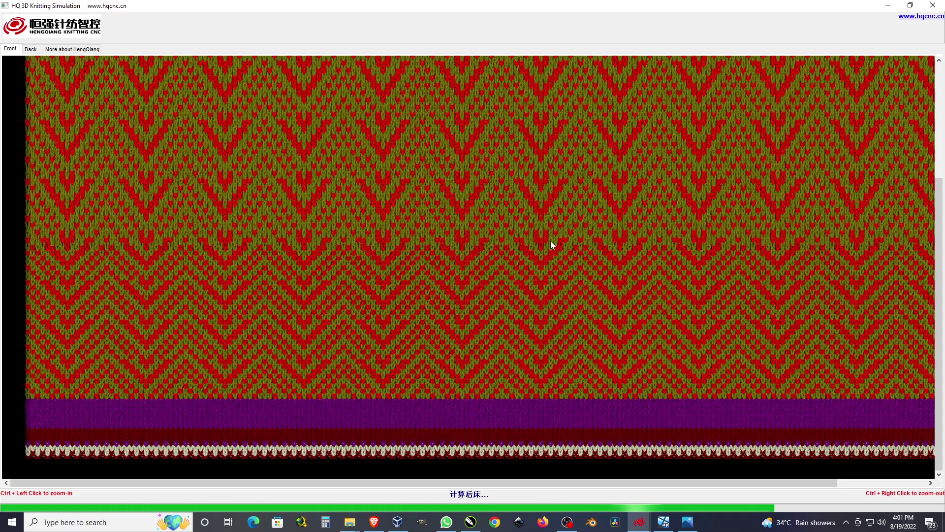
{"action": "scroll", "coordinate": [550, 241], "scroll_direction": "down", "scroll_amount": 3}
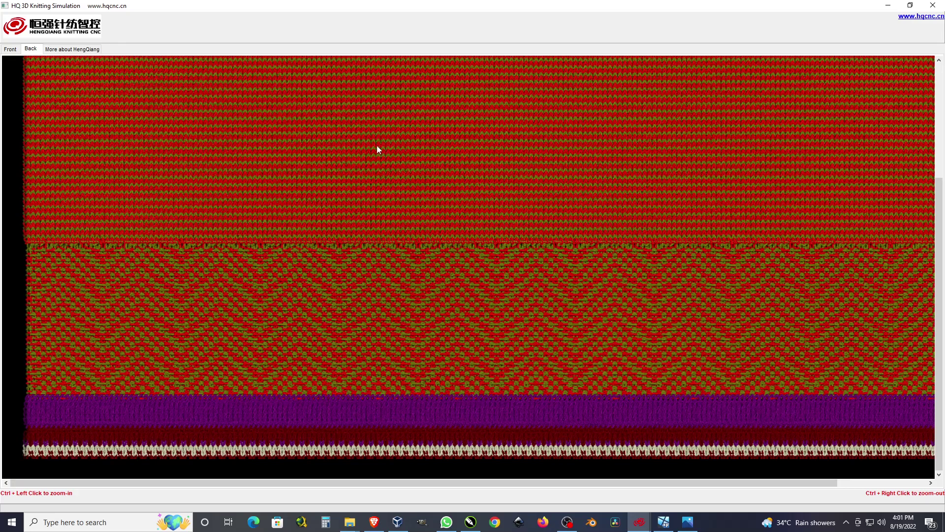
{"action": "left_click", "coordinate": [941, 4]}
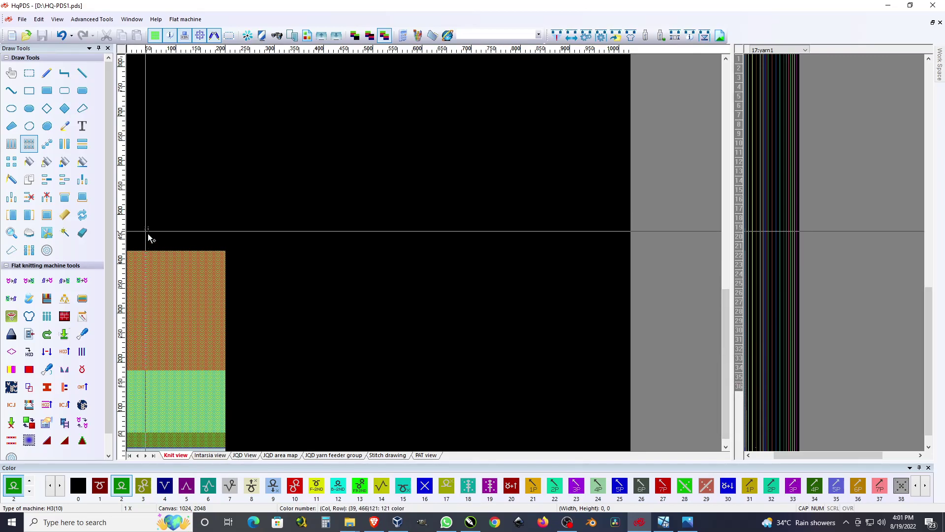
Examine the stitches and yarn1 feeders of modules 120/121 and 122/123, and the body's 122/123 section
{"action": "scroll", "coordinate": [146, 227], "scroll_direction": "up", "scroll_amount": 5}
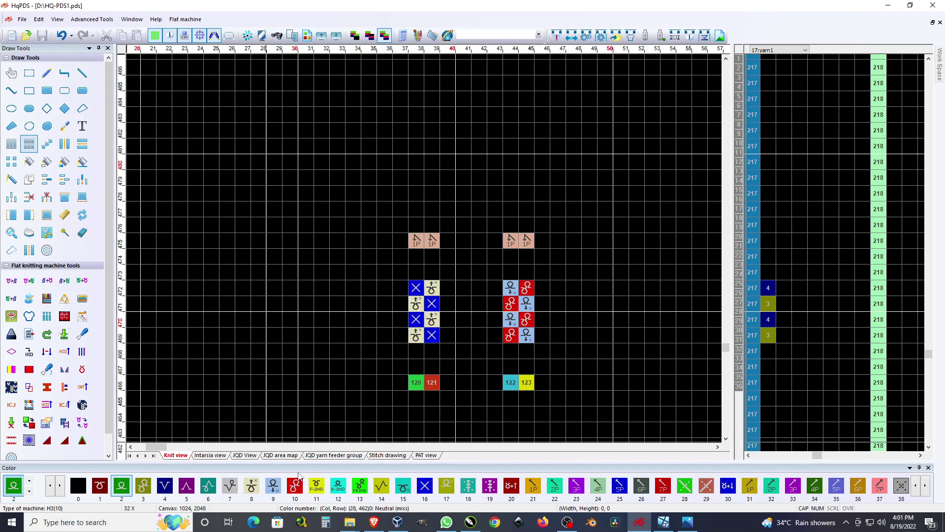
{"action": "scroll", "coordinate": [143, 256], "scroll_direction": "down", "scroll_amount": 5}
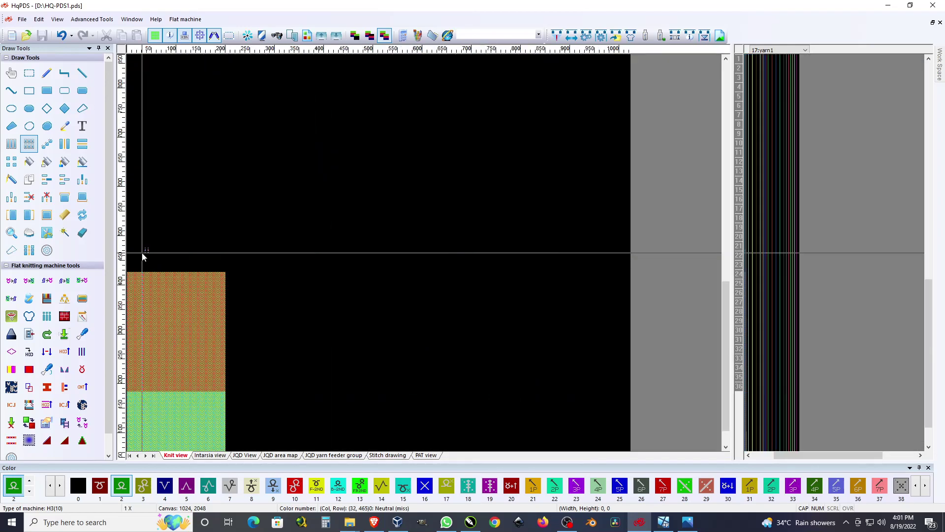
{"action": "left_click", "coordinate": [179, 409]}
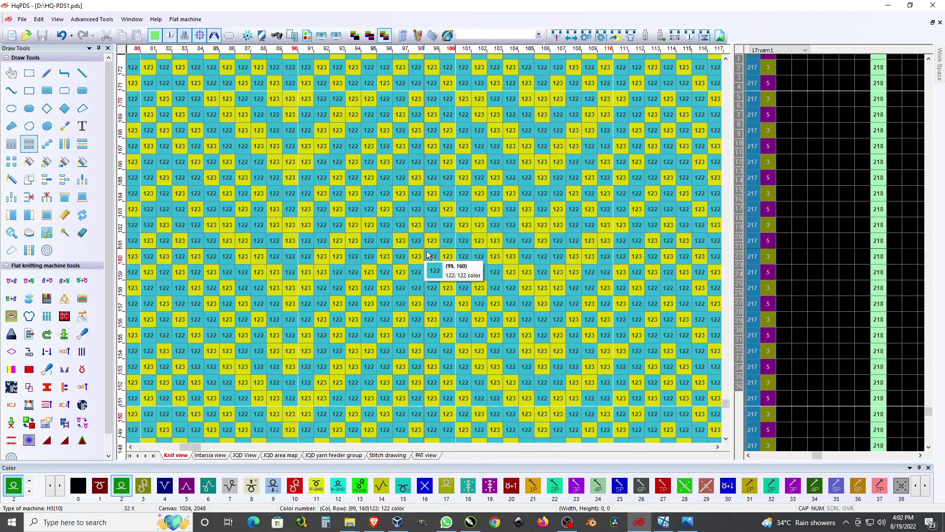